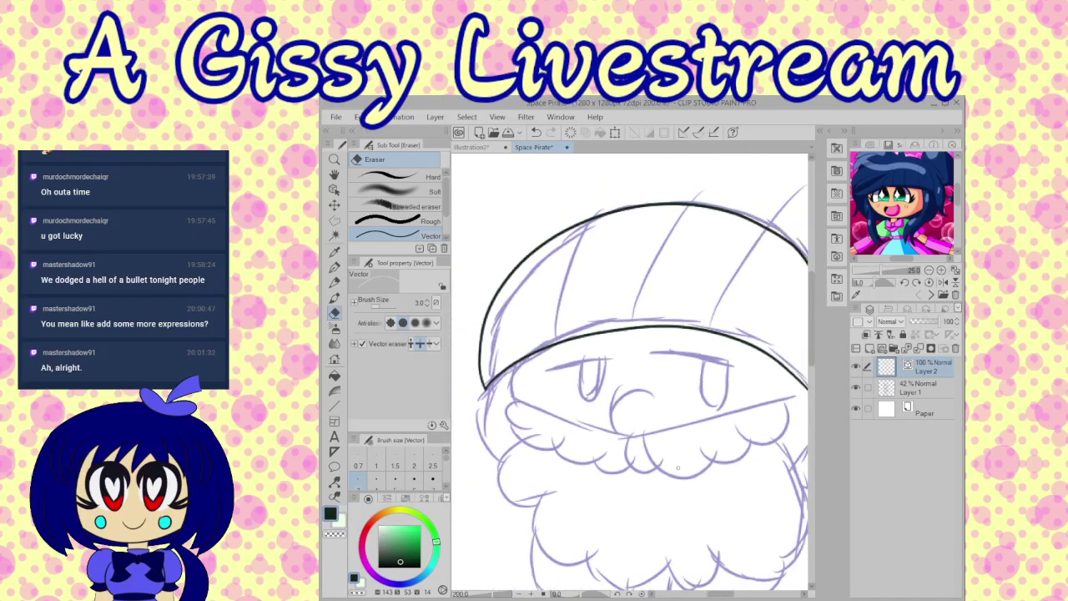
Step: Add a new vector layer above the layer holding the inked hat outline
scroll(678, 467, up, 3)
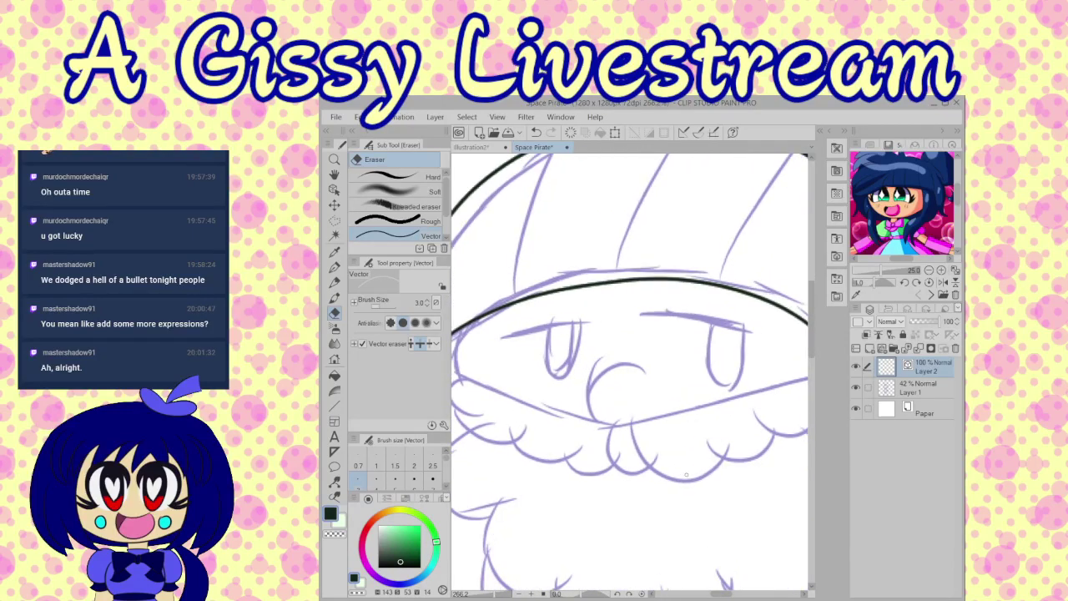
scroll(680, 471, down, 1)
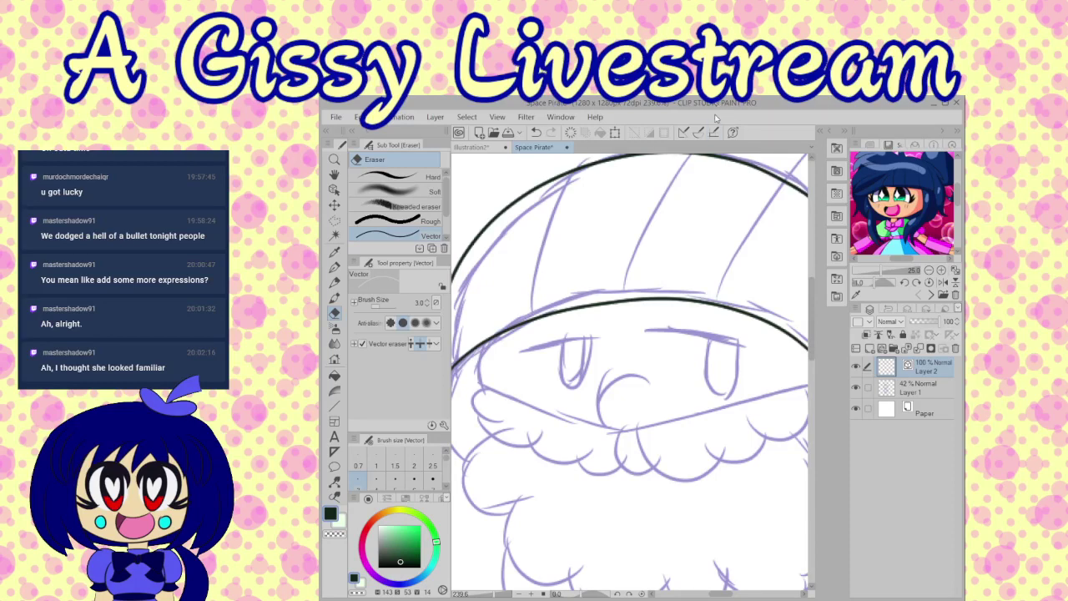
scroll(774, 371, down, 1)
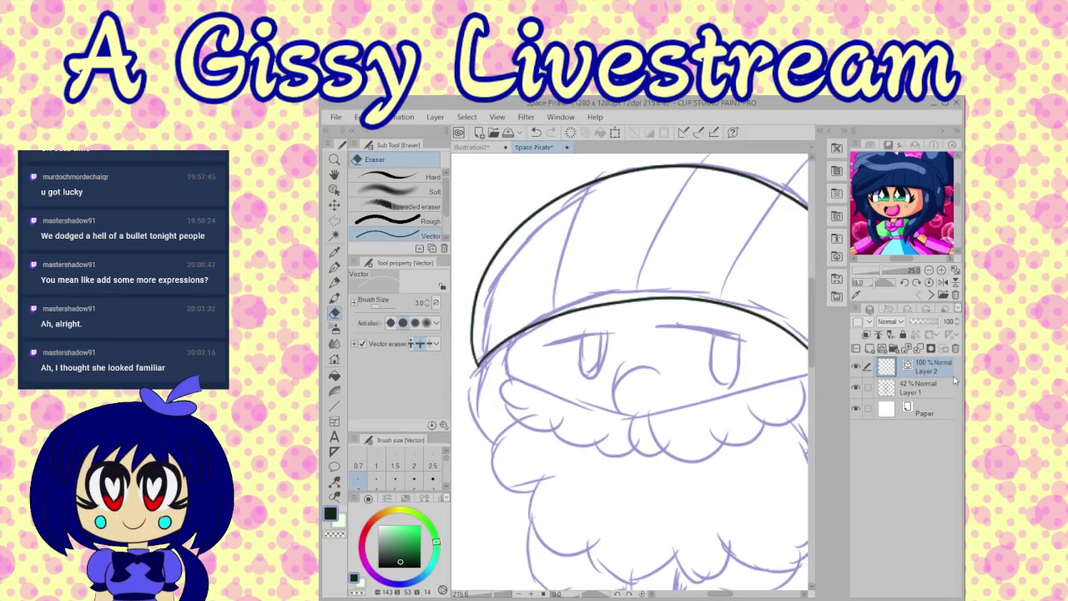
click(906, 348)
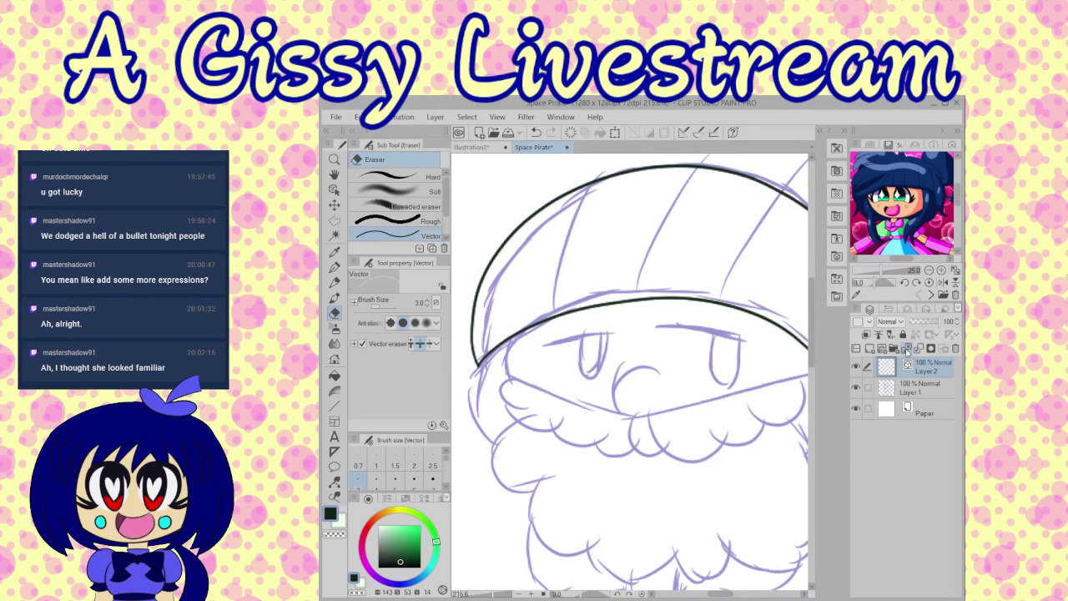
click(437, 164)
click(882, 350)
Step: Ink the curved nose outline over the sketch with the G-pen 2 at brush size 4, redoing the first stroke
scroll(619, 383, up, 3)
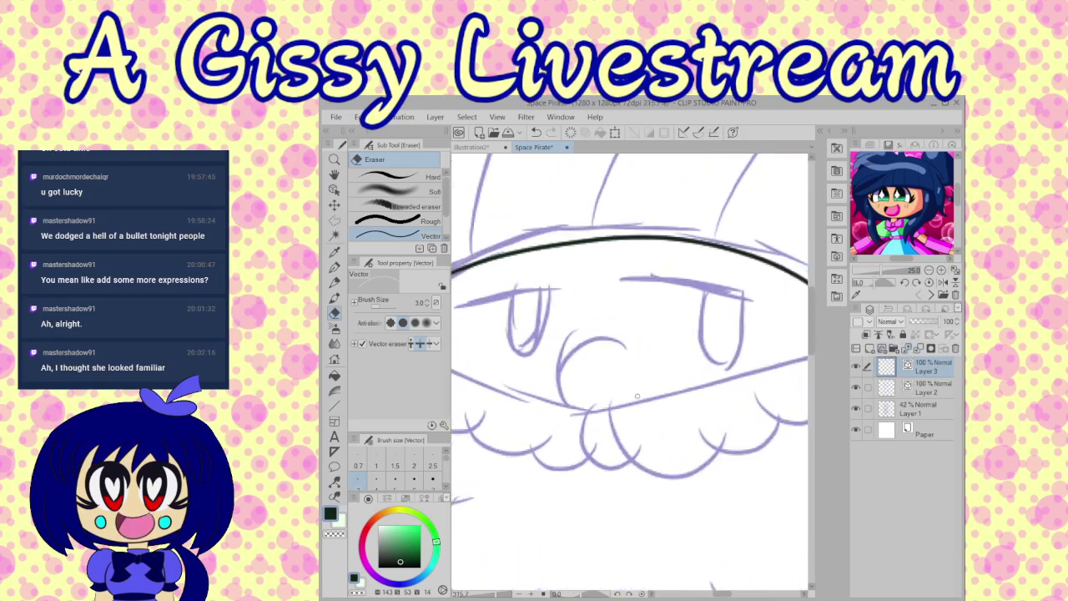
scroll(619, 382, up, 2)
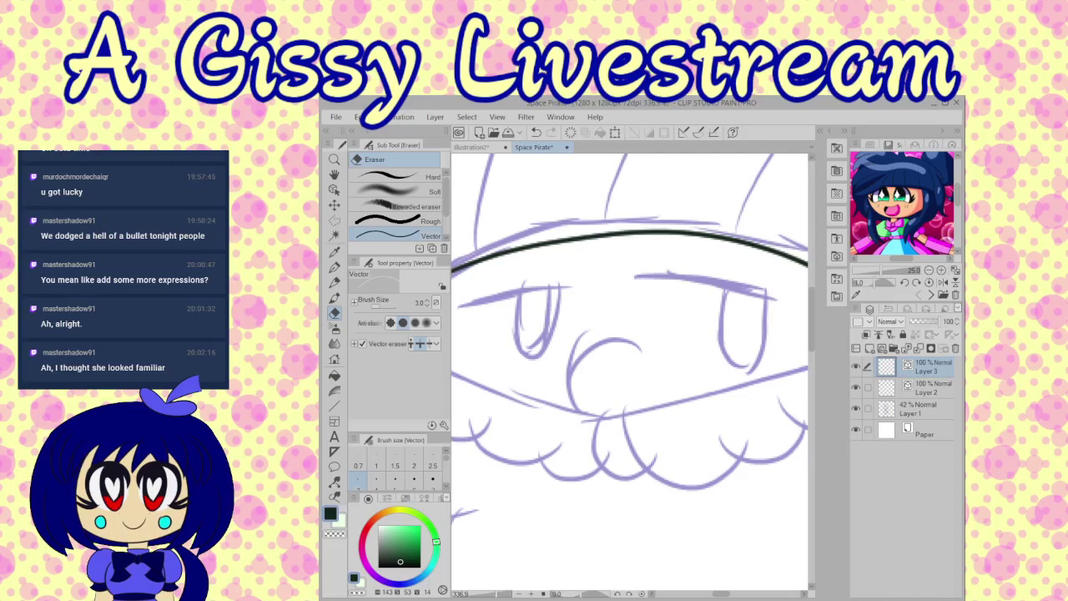
key(p)
mouse_move(649, 362)
mouse_down()
mouse_move(576, 379)
mouse_move(621, 420)
mouse_up()
click(536, 132)
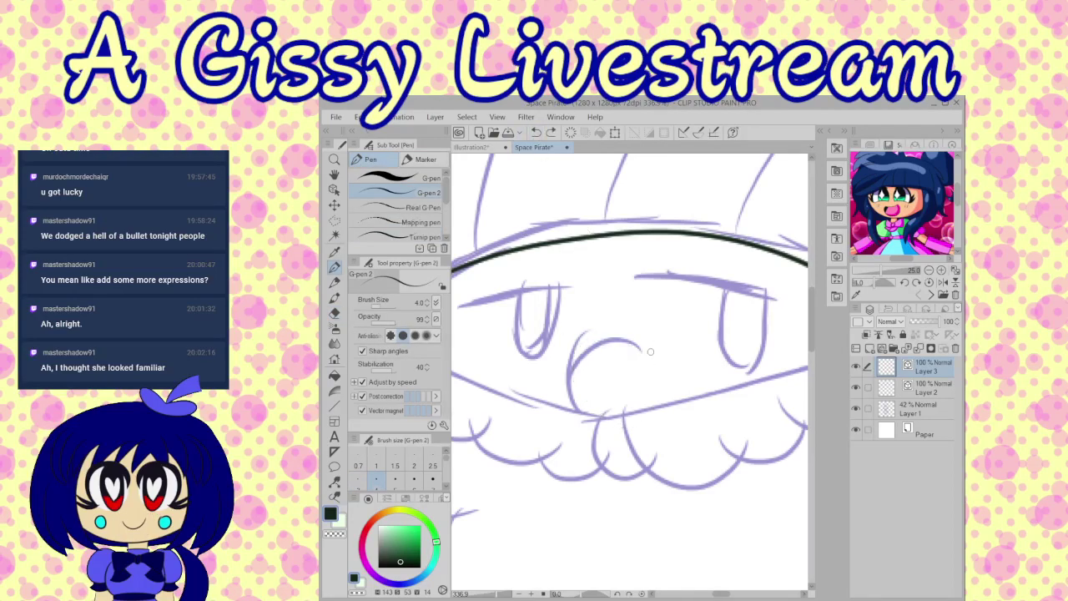
mouse_move(647, 361)
mouse_down()
mouse_move(559, 427)
mouse_move(624, 446)
mouse_up()
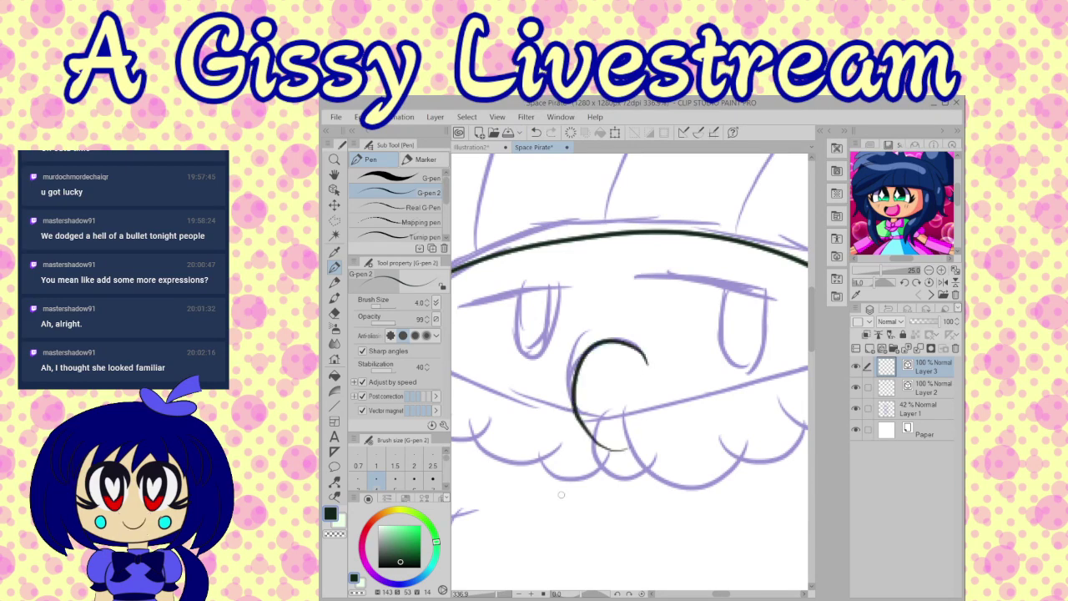
Step: Ink the right half of the mustache, with a straight upper edge and a scalloped lower edge starting at the nose
drag(725, 592, 729, 592)
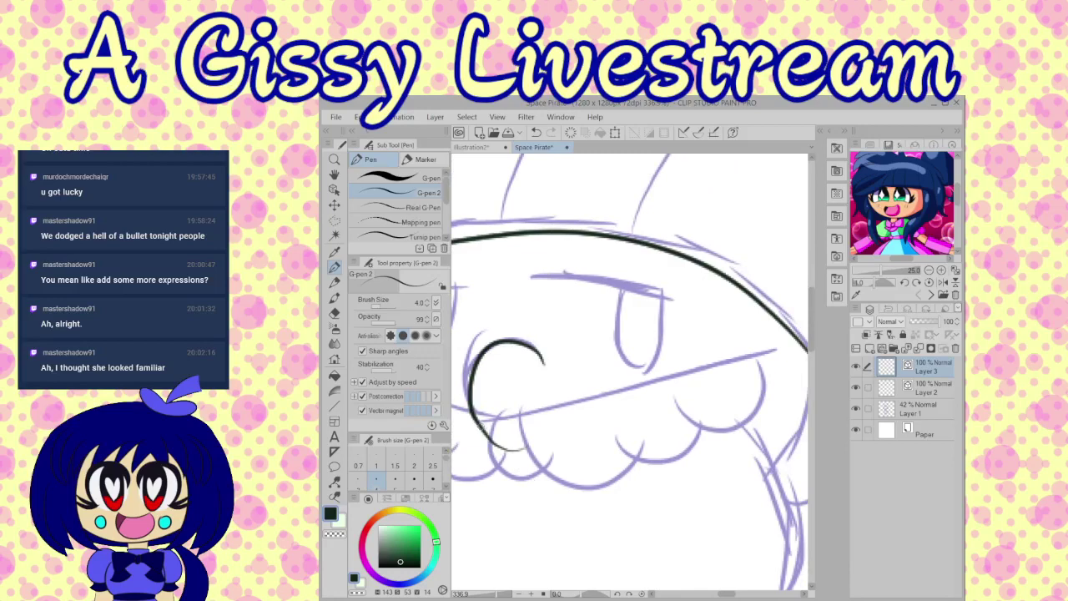
drag(479, 420, 806, 337)
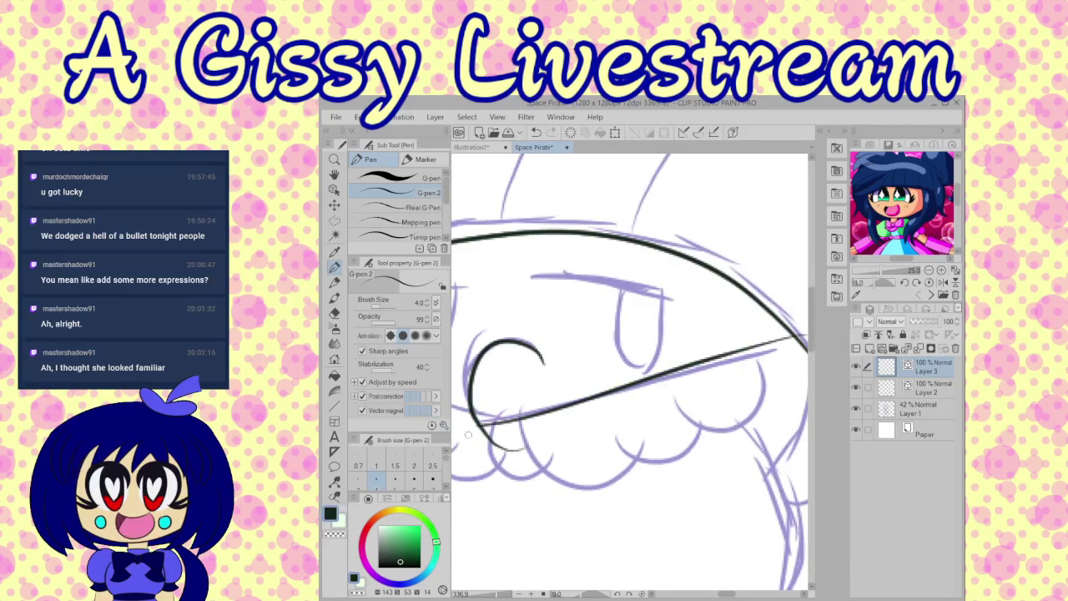
mouse_move(481, 429)
mouse_down()
mouse_move(517, 494)
mouse_move(566, 434)
mouse_move(633, 449)
mouse_move(638, 420)
mouse_up()
mouse_move(622, 457)
mouse_down()
mouse_move(695, 457)
mouse_move(683, 421)
mouse_move(730, 465)
mouse_move(722, 337)
mouse_up()
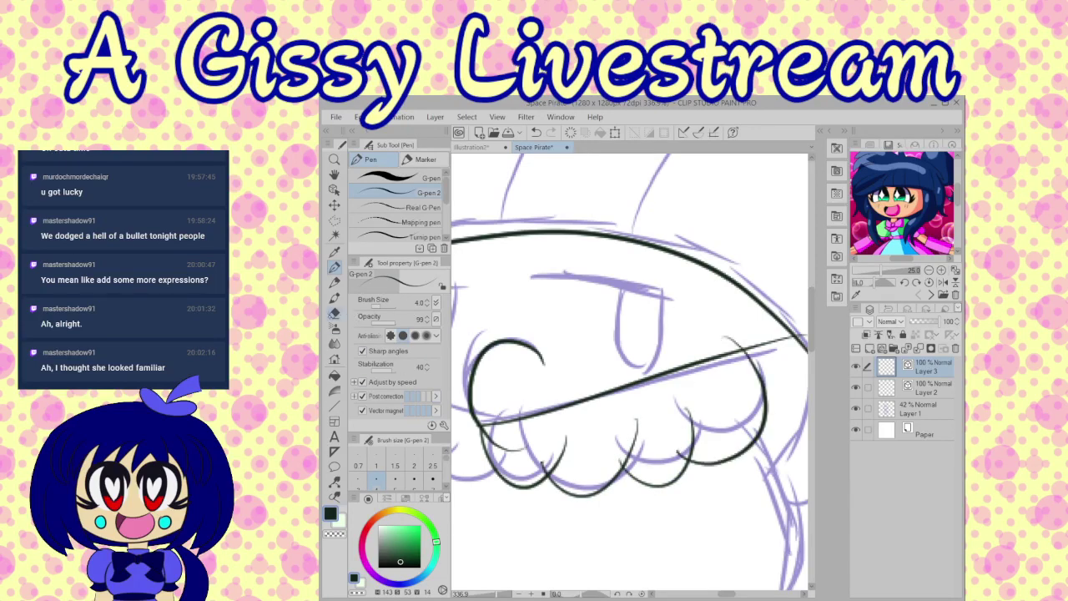
Step: Trim the overhanging line ends at the mustache's right corner with the vector eraser, then undo the erasure of the nose line's tail
click(333, 313)
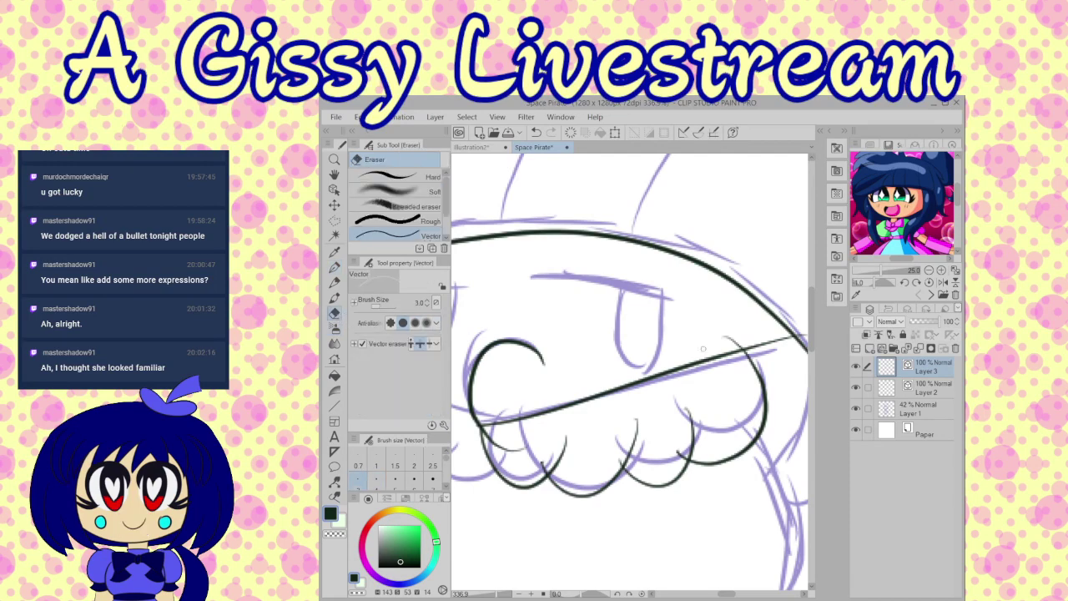
drag(728, 339, 772, 338)
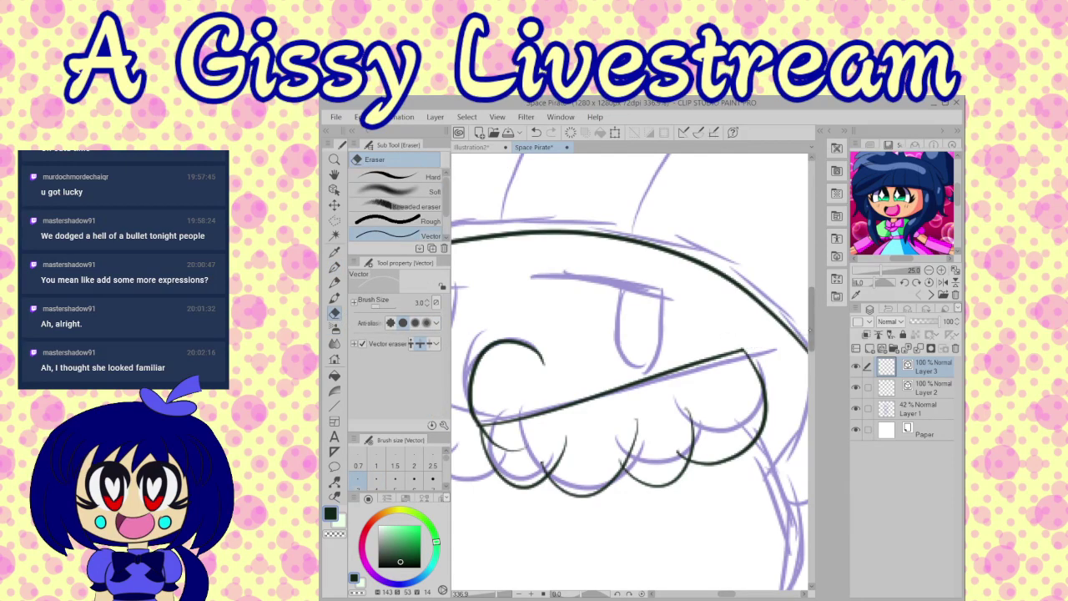
click(506, 445)
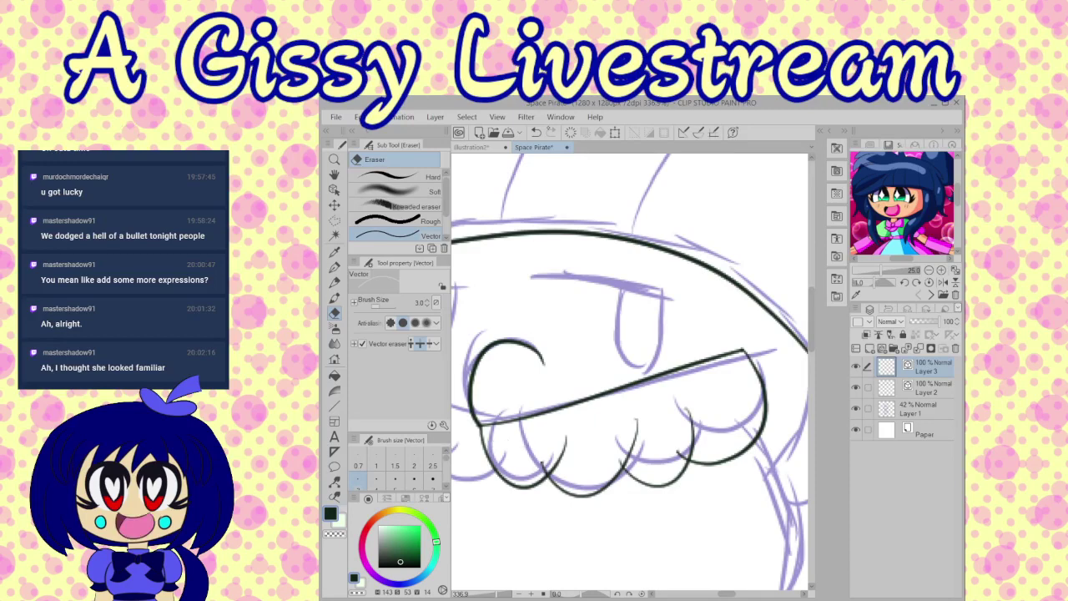
click(535, 131)
Step: Ink the left half of the mustache with its sloping upper edge and scalloped lower edge, joining it to the right half
drag(726, 593, 716, 593)
key(p)
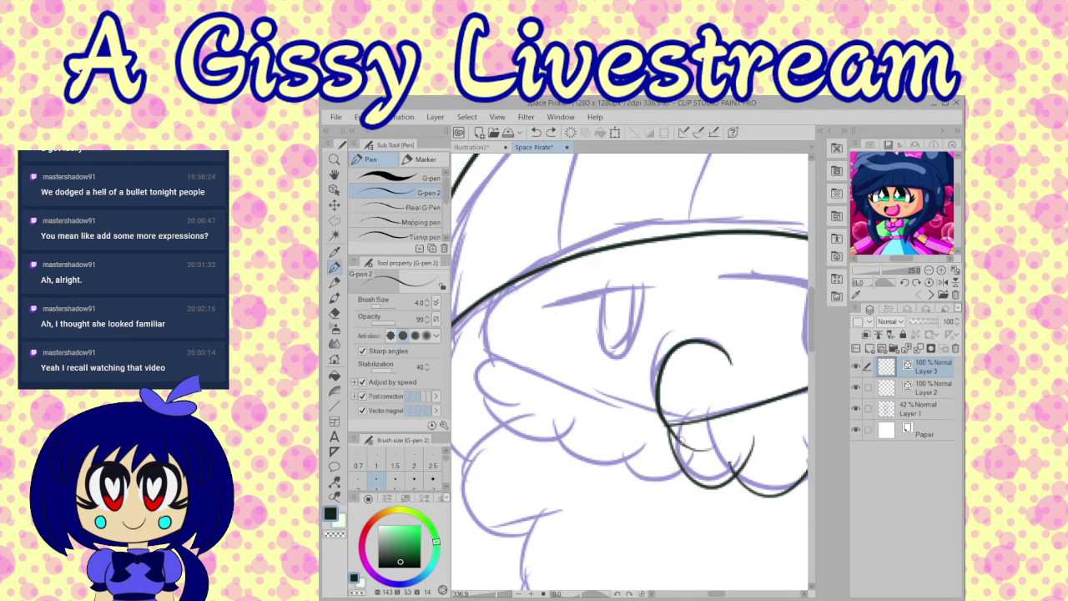
mouse_move(665, 424)
mouse_down()
mouse_move(467, 355)
mouse_move(476, 425)
mouse_move(544, 417)
mouse_move(596, 469)
mouse_up()
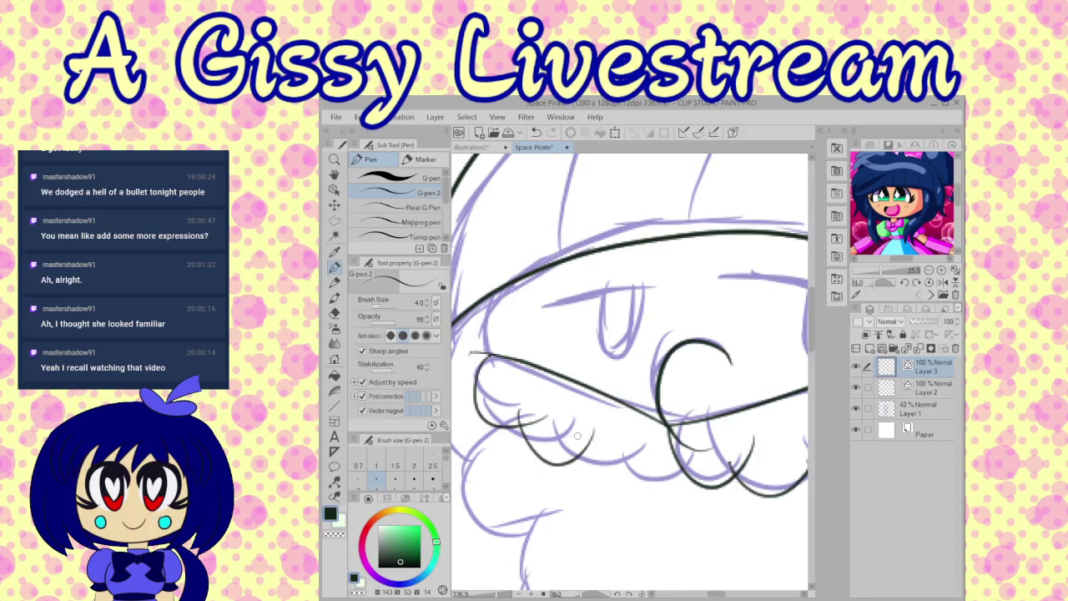
drag(576, 434, 630, 484)
drag(630, 442, 677, 501)
drag(678, 463, 711, 501)
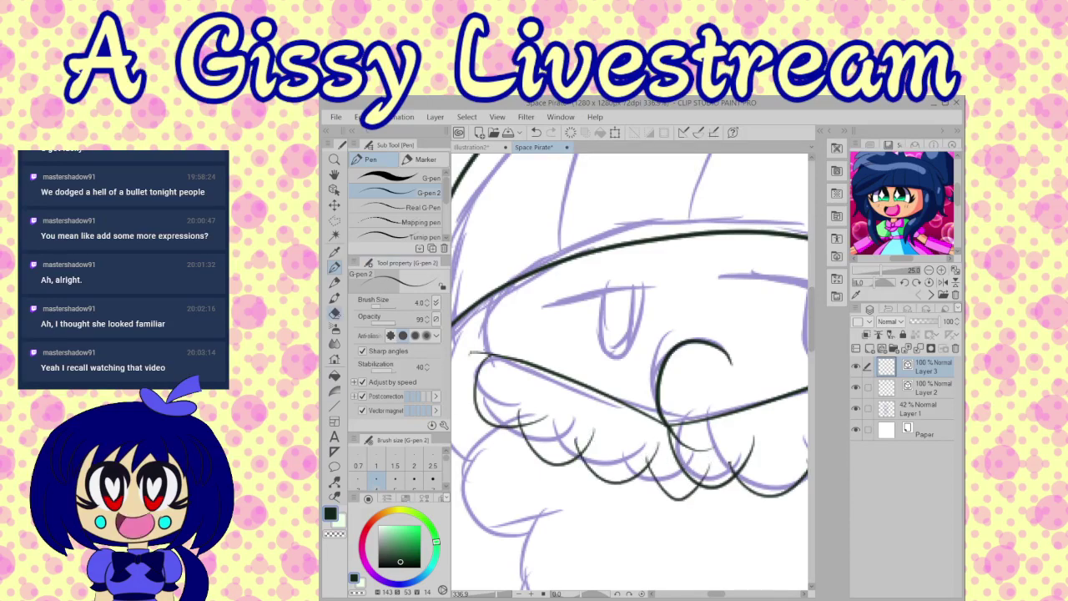
Step: Erase the overhanging line ends at the mustache's left corner, under the nose and between the scallops with the vector eraser
click(335, 313)
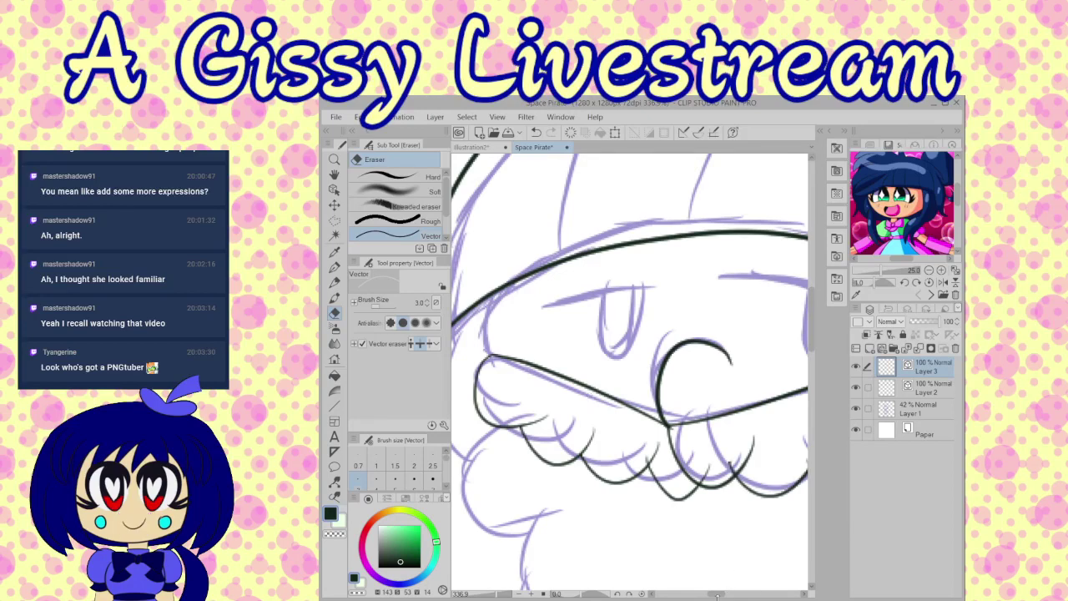
drag(715, 593, 731, 593)
scroll(731, 592, left, 2)
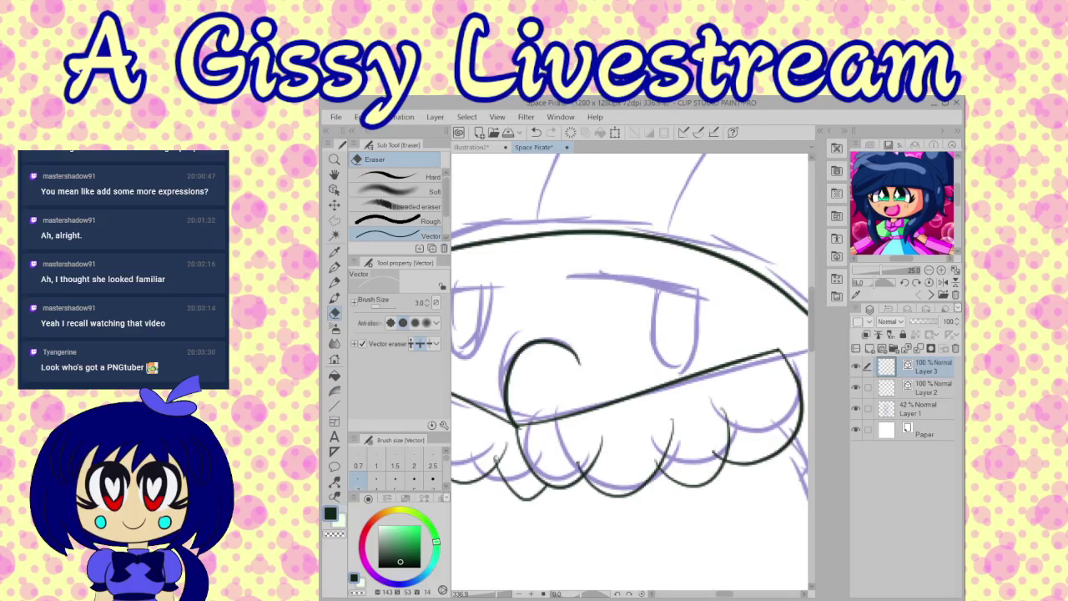
drag(500, 458, 493, 462)
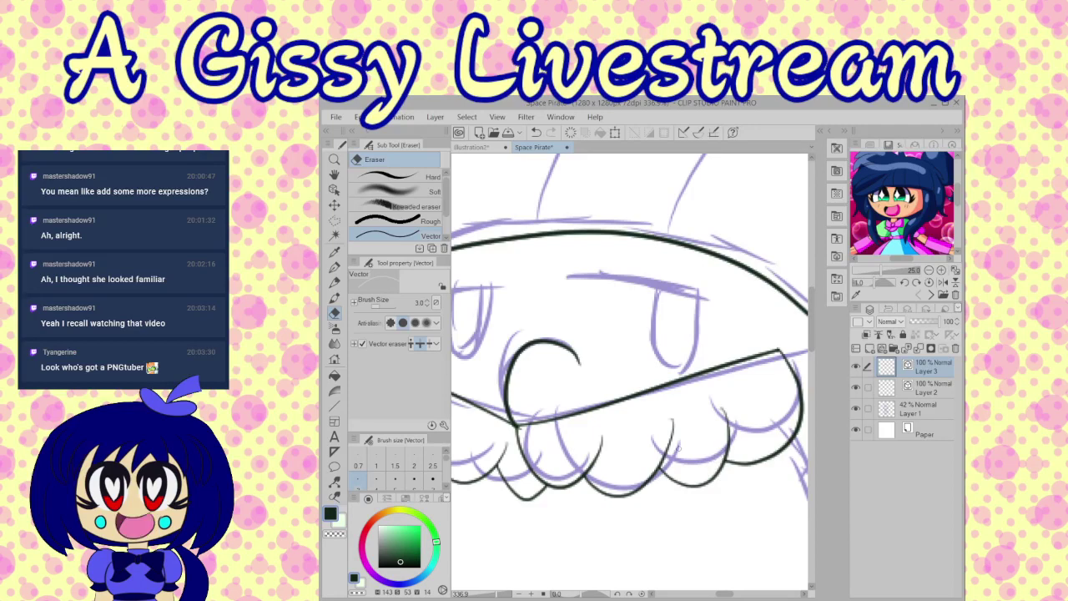
Step: Ink the first rounded beard lobe below the mustache's left end with the G-pen 2, redrawing the stroke until its curve fits
scroll(674, 442, down, 5)
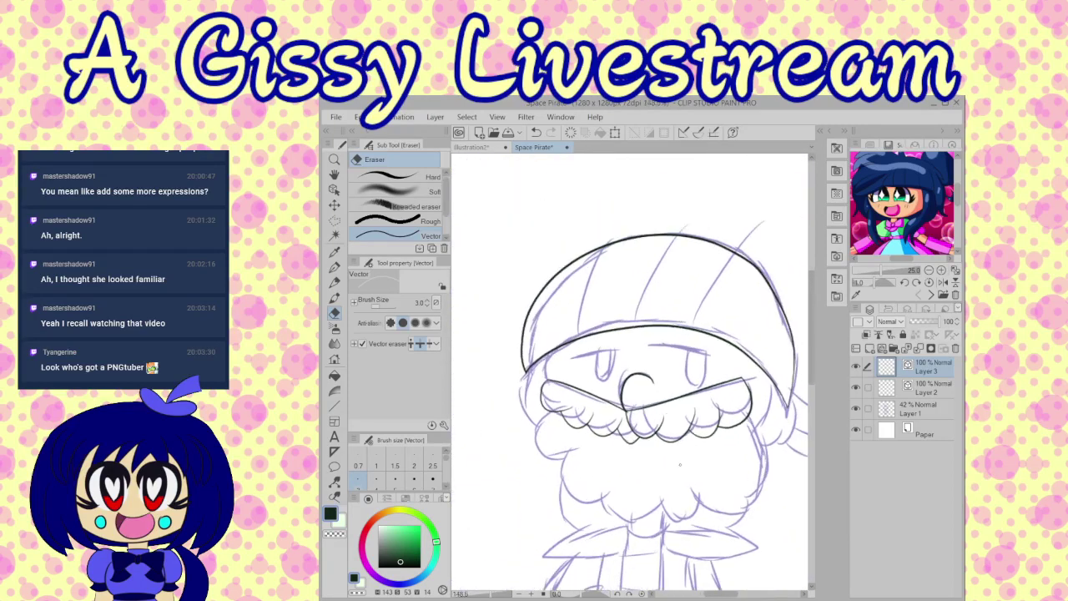
scroll(585, 470, up, 2)
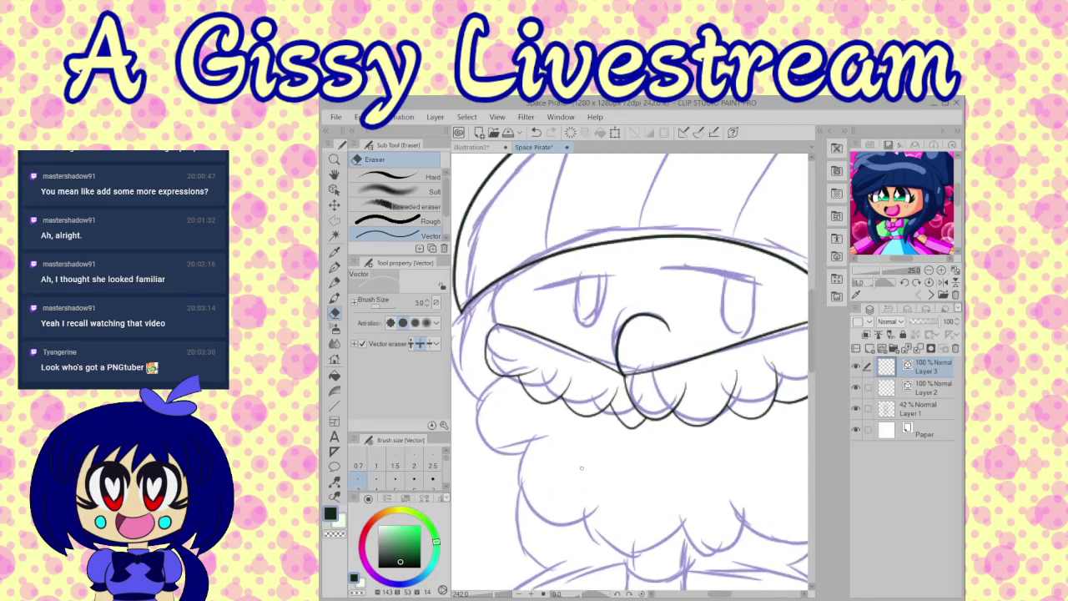
click(334, 267)
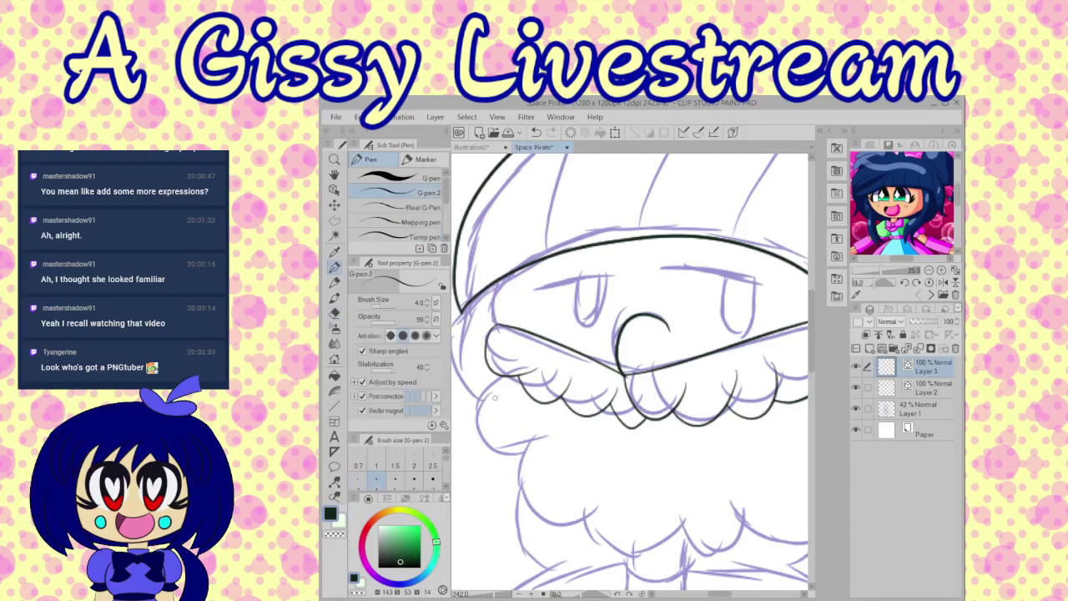
mouse_move(504, 371)
mouse_down()
mouse_move(483, 387)
mouse_move(544, 433)
mouse_up()
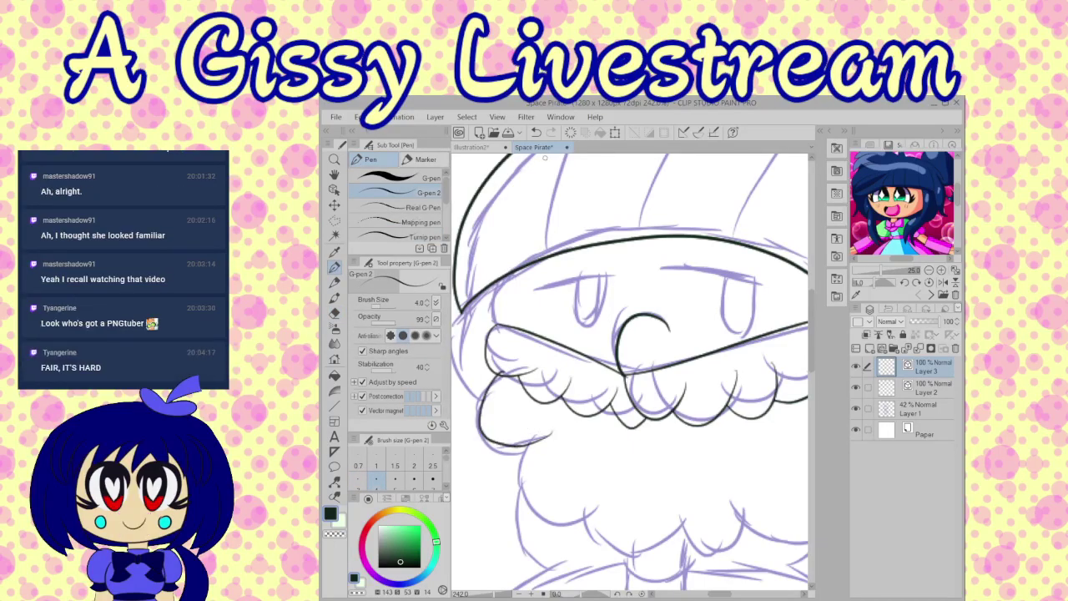
click(536, 132)
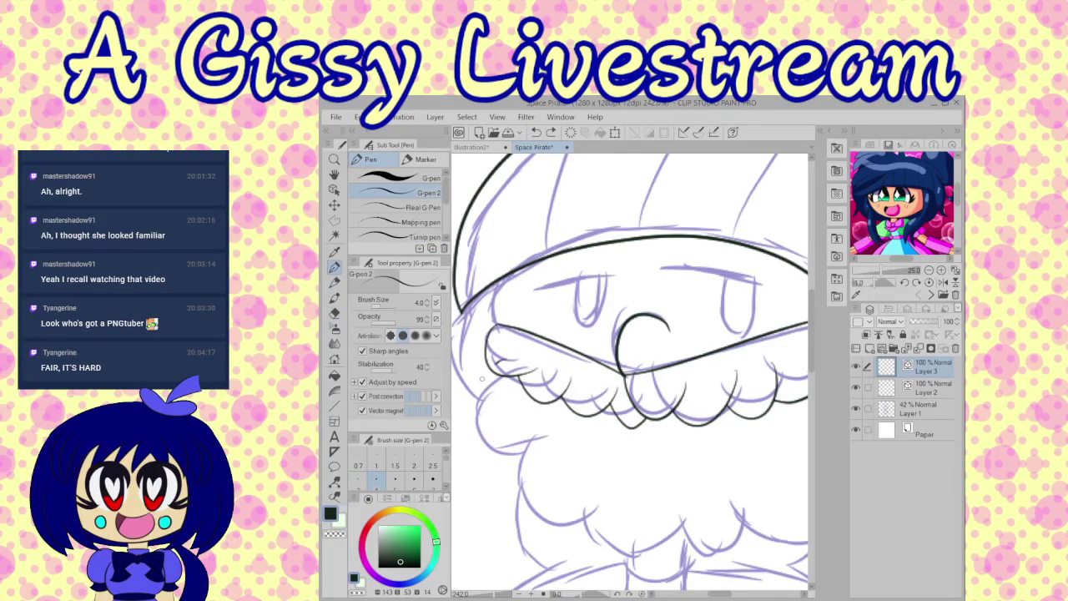
drag(500, 364, 533, 434)
click(536, 131)
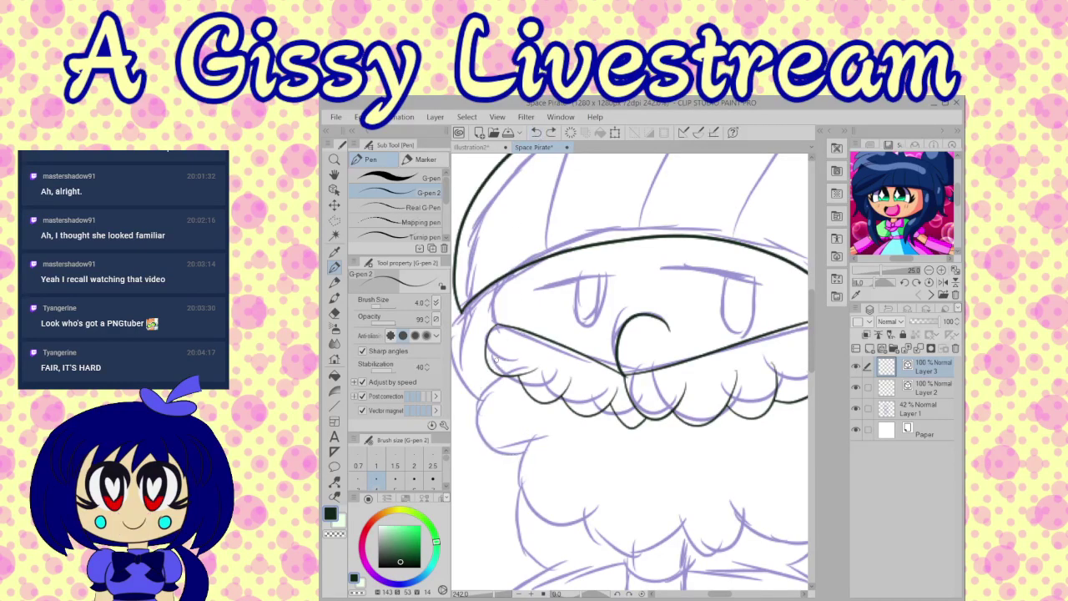
drag(502, 369, 544, 462)
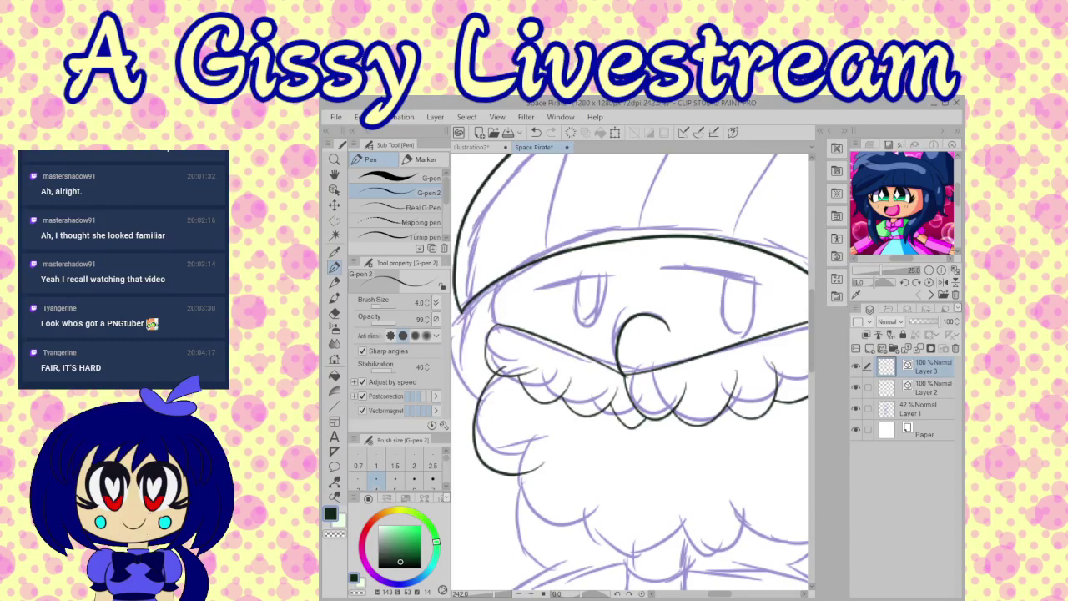
Step: Pull the lower end of the first beard lobe up onto the sketch line with Pinch vector line, changing the fixed-end option
scroll(813, 364, down, 2)
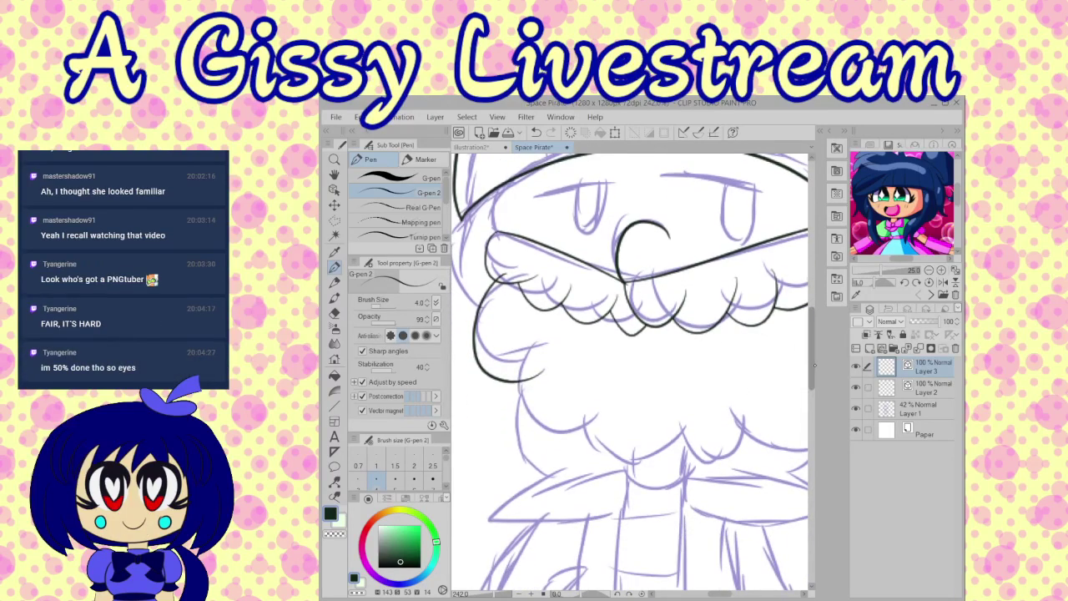
scroll(807, 363, down, 1)
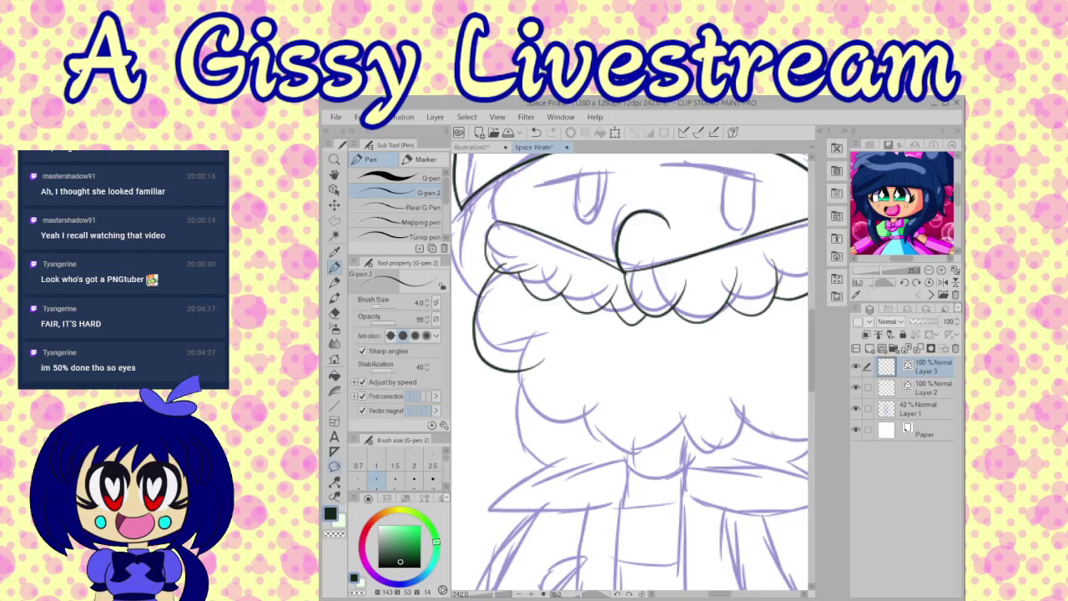
click(335, 482)
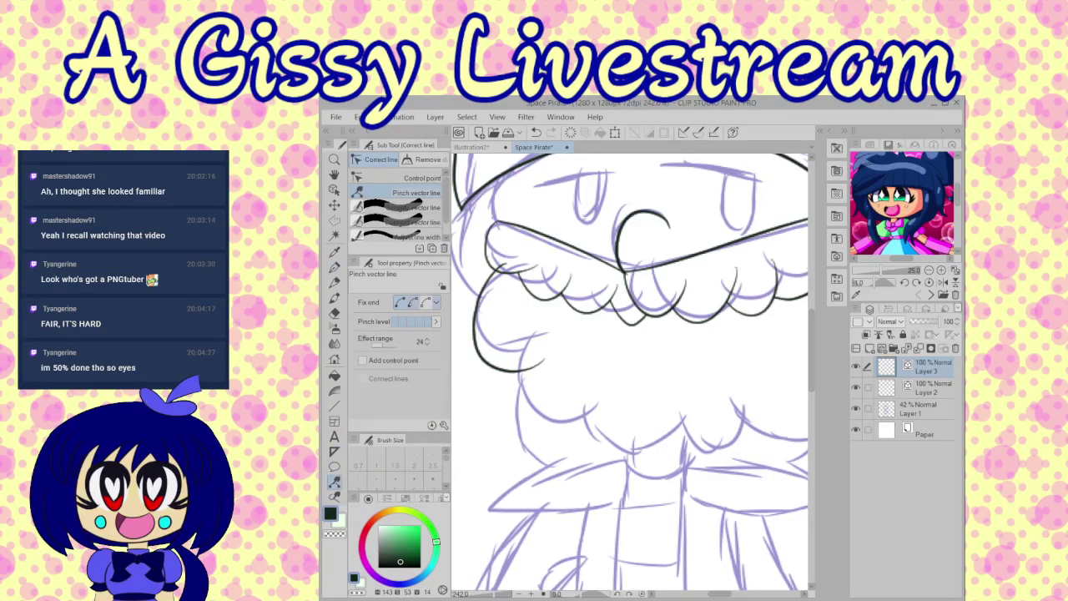
click(413, 302)
drag(531, 367, 540, 341)
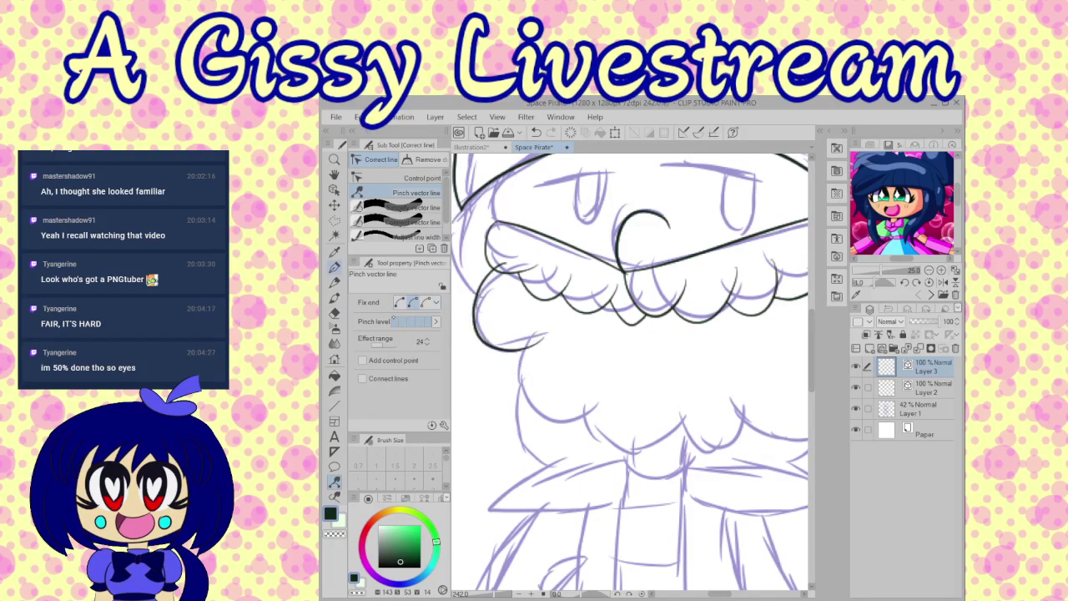
Step: Ink the beard's lower-left lobe and the adjoining bottom lobe with the G-pen 2, redrawing the bottom one to fit the sketch
click(335, 267)
mouse_move(600, 415)
mouse_down()
mouse_move(501, 371)
mouse_move(524, 291)
mouse_up()
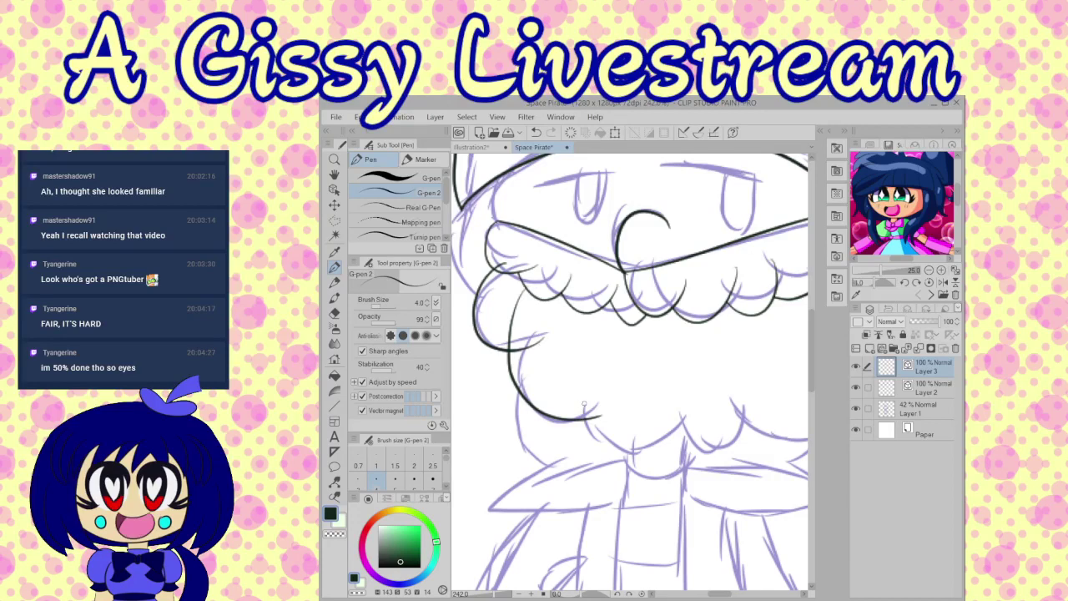
mouse_move(583, 407)
mouse_down()
mouse_move(719, 424)
mouse_move(724, 385)
mouse_up()
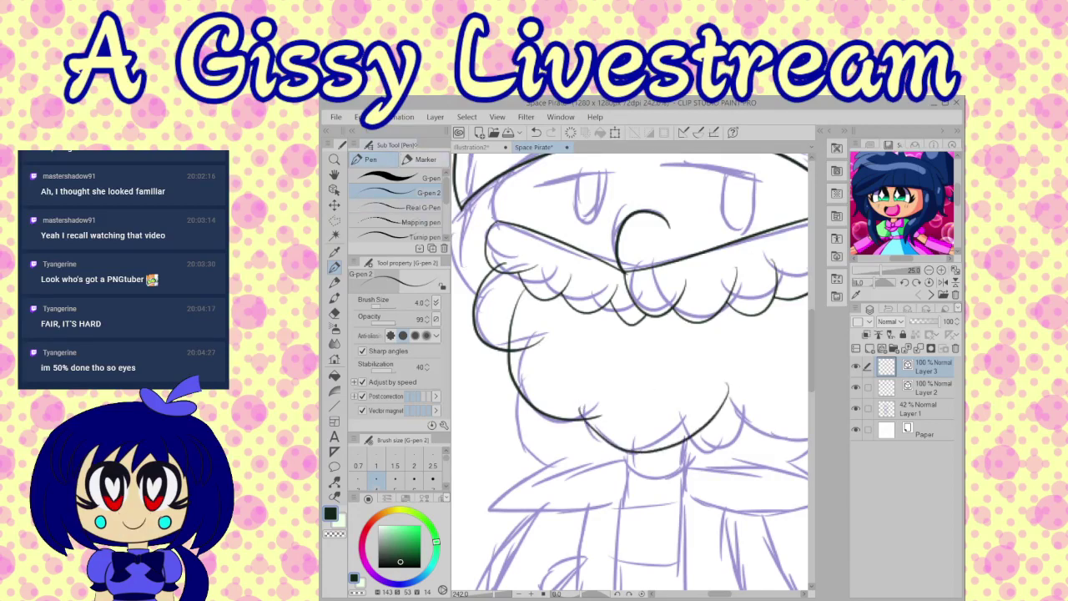
key(ctrl+z)
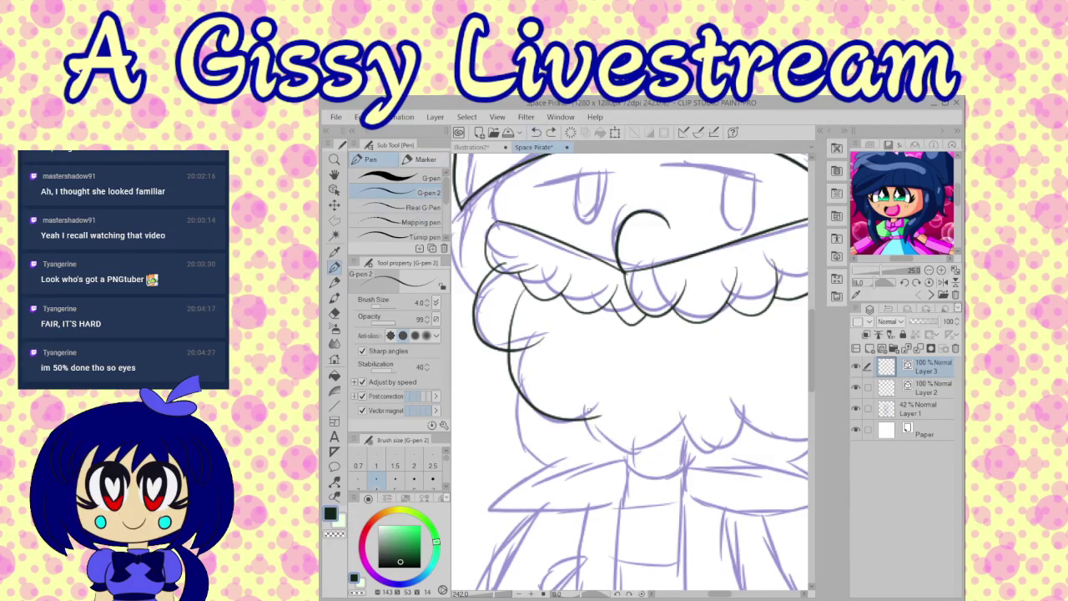
mouse_move(578, 422)
mouse_down()
mouse_move(658, 412)
mouse_move(672, 387)
mouse_up()
click(536, 133)
mouse_move(586, 415)
mouse_down()
mouse_move(668, 412)
mouse_move(688, 380)
mouse_up()
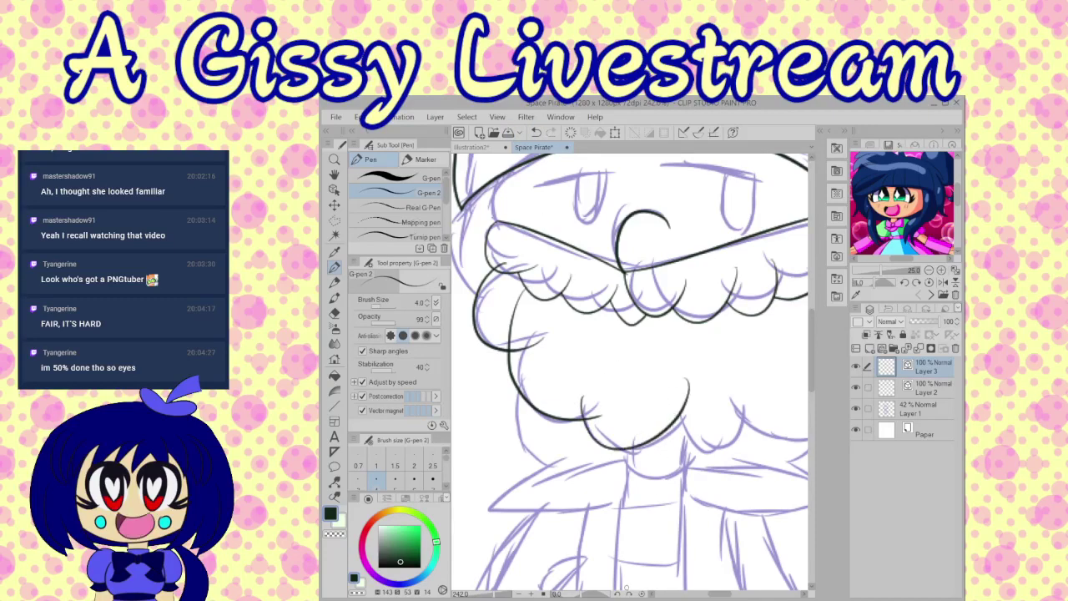
Step: Ink the three remaining beard lobes from the bottom up to the mustache's right end with the G-pen 2
drag(723, 594, 728, 594)
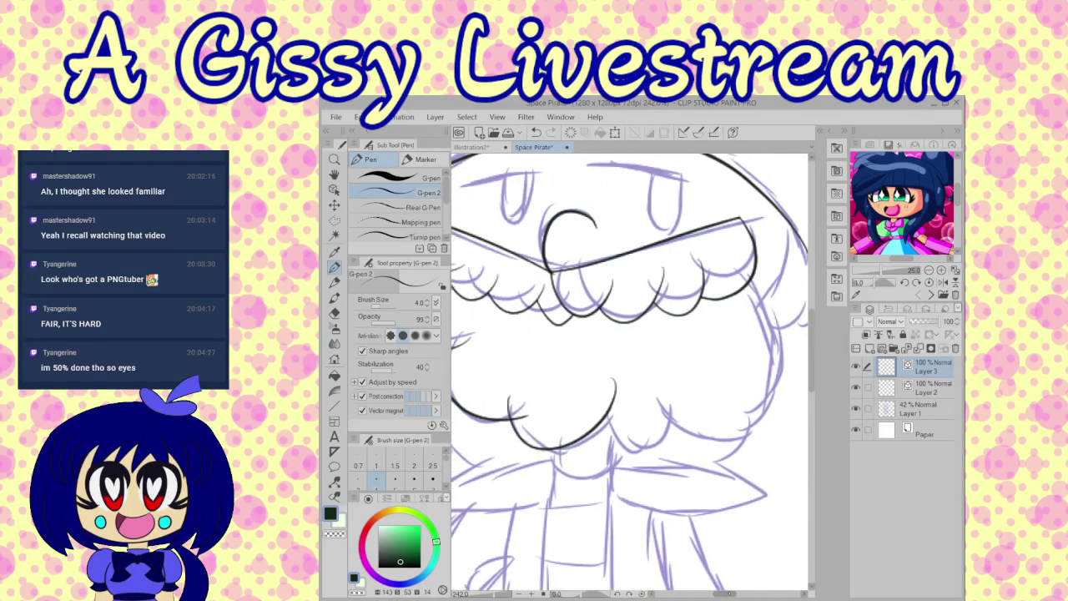
mouse_move(598, 411)
mouse_down()
mouse_move(646, 461)
mouse_move(656, 377)
mouse_up()
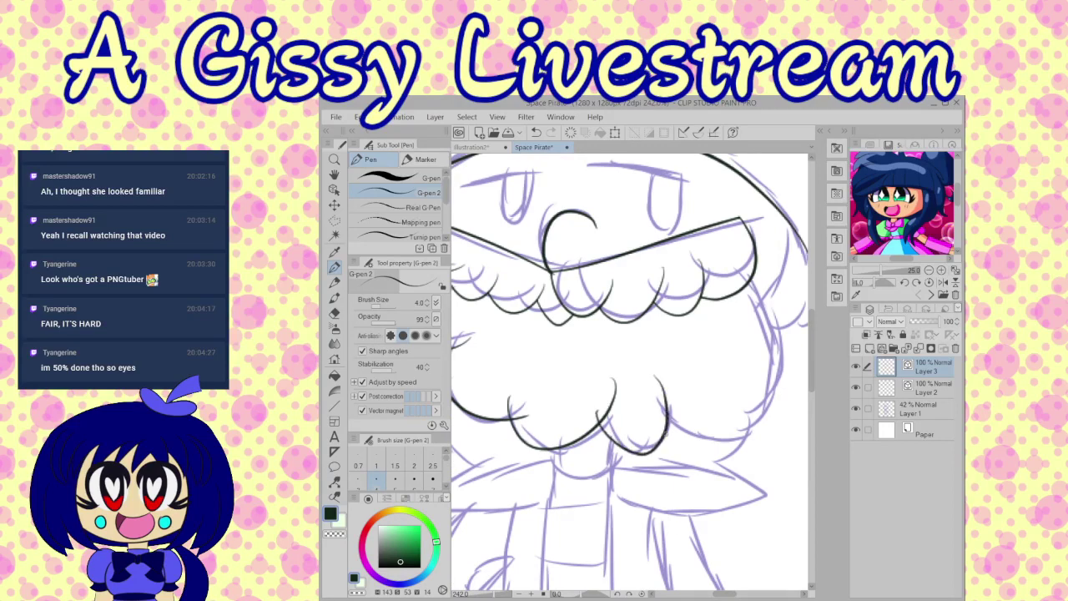
mouse_move(660, 435)
mouse_down()
mouse_move(713, 450)
mouse_move(716, 349)
mouse_up()
mouse_move(731, 391)
mouse_down()
mouse_move(726, 269)
mouse_move(749, 279)
mouse_up()
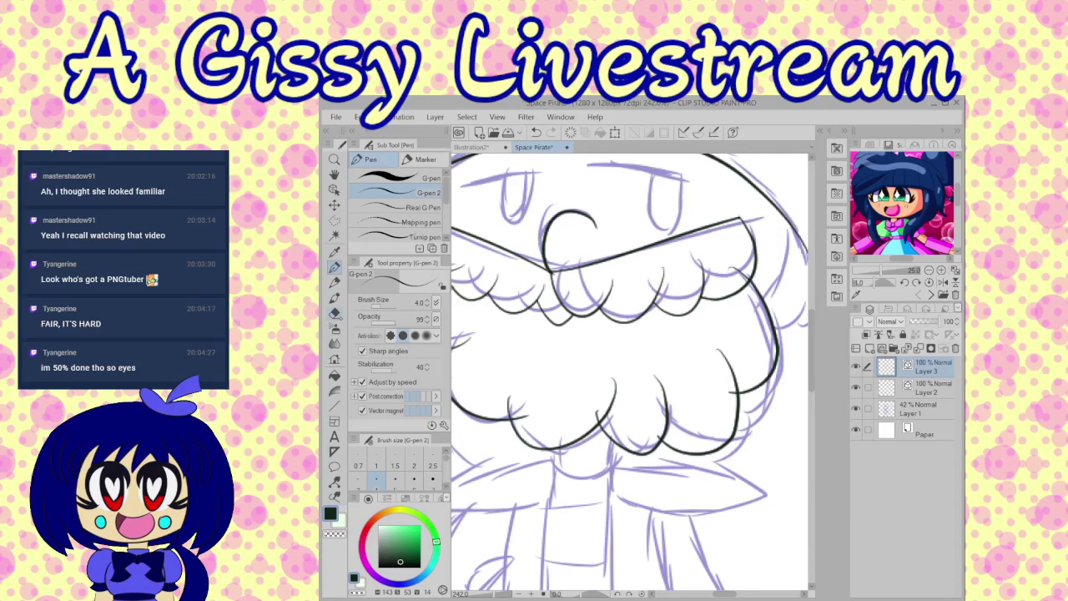
Step: Trim the overhanging line ends between the beard lobes on both sides with the vector eraser, undoing one erasure on the left
key(e)
drag(599, 420, 585, 411)
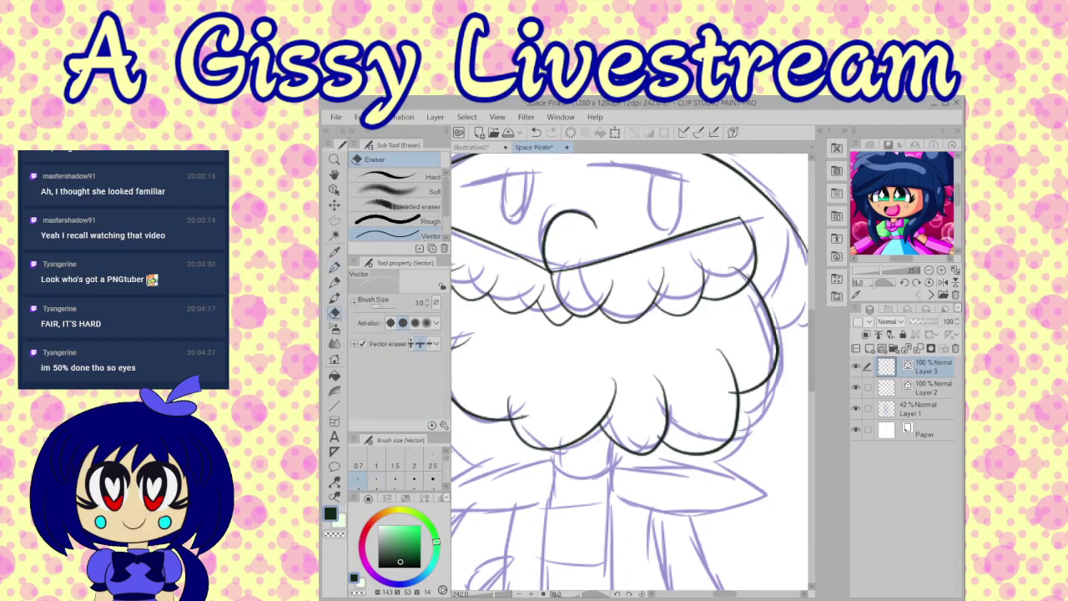
drag(520, 417, 562, 416)
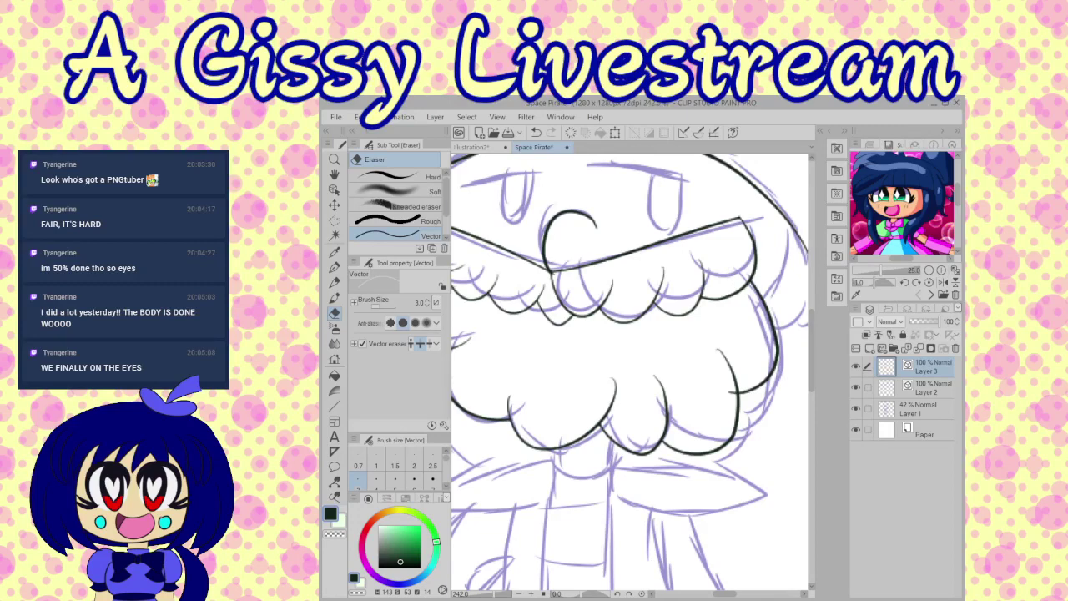
drag(724, 593, 712, 593)
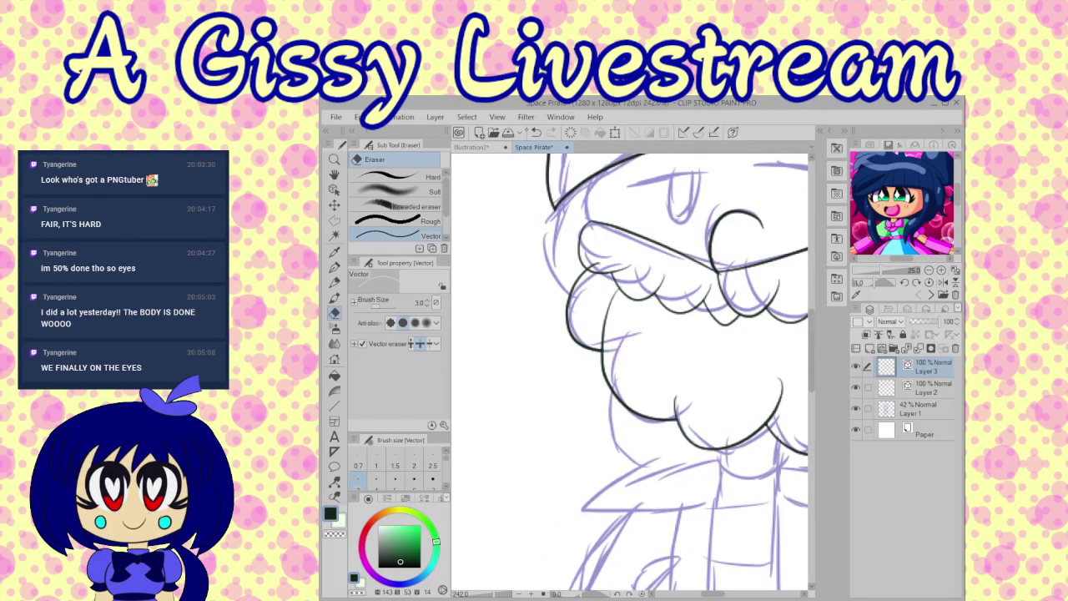
click(535, 132)
mouse_move(594, 314)
mouse_down()
mouse_move(624, 272)
mouse_move(585, 265)
mouse_up()
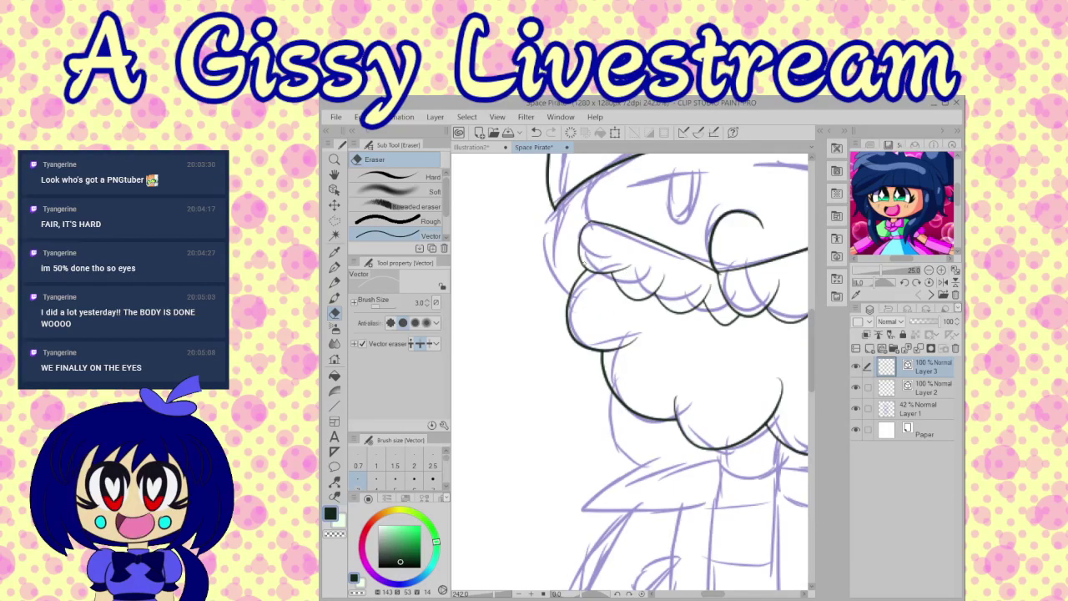
Step: Ink the left side of the face from the bandana to the mustache corner and erase the line's overhanging ends
scroll(626, 288, down, 5)
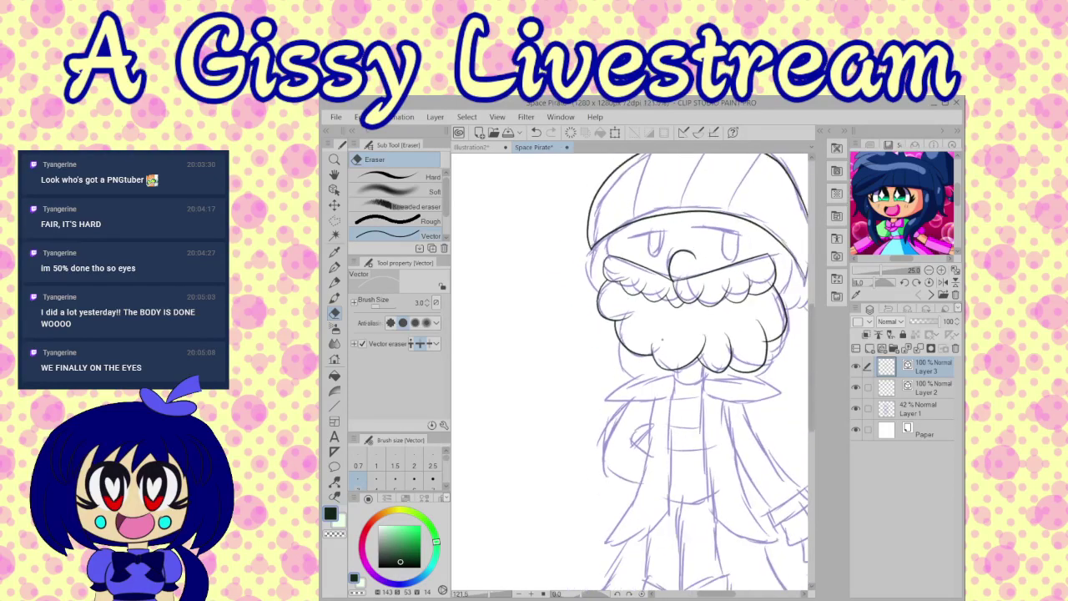
scroll(689, 344, up, 5)
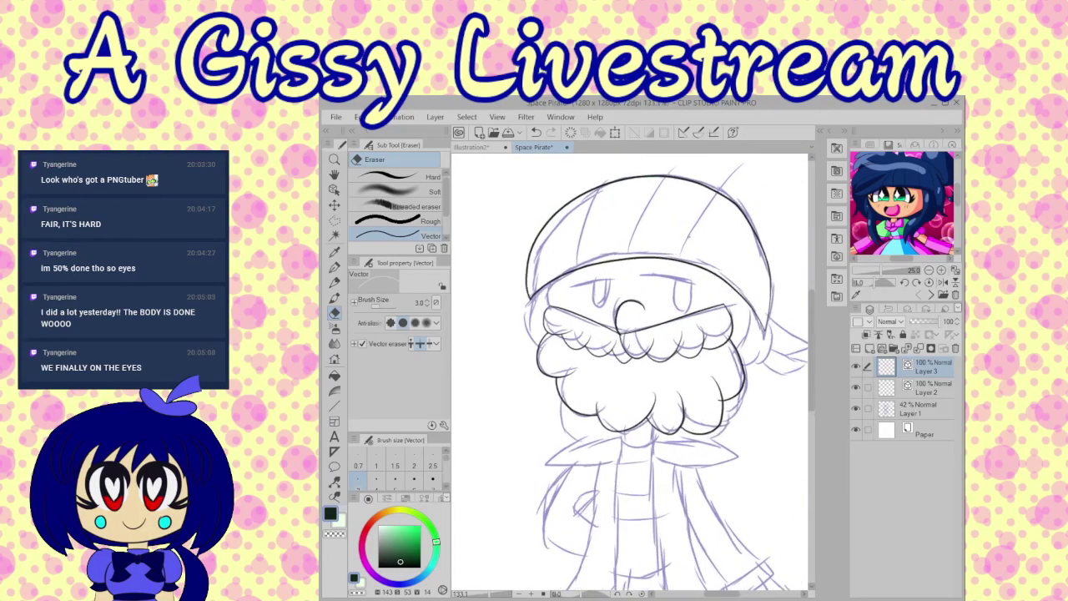
scroll(529, 250, up, 1)
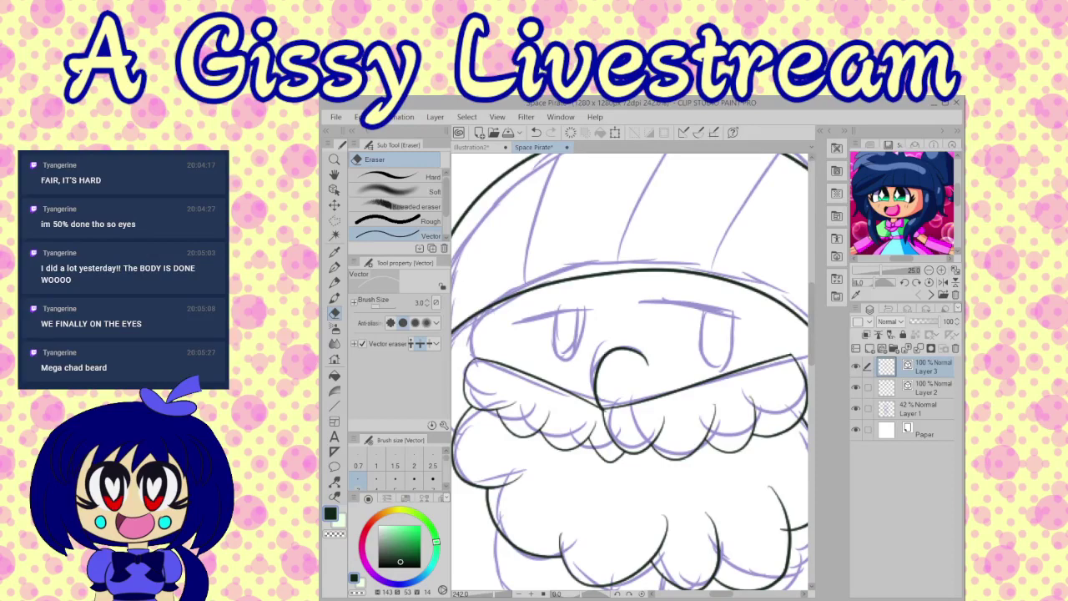
click(334, 267)
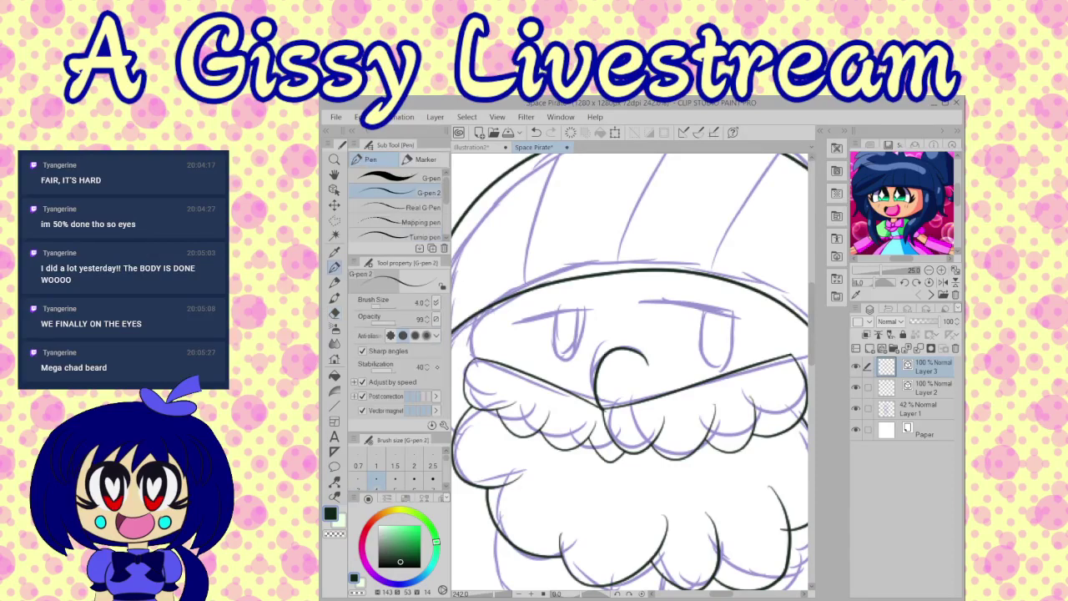
drag(477, 375, 513, 256)
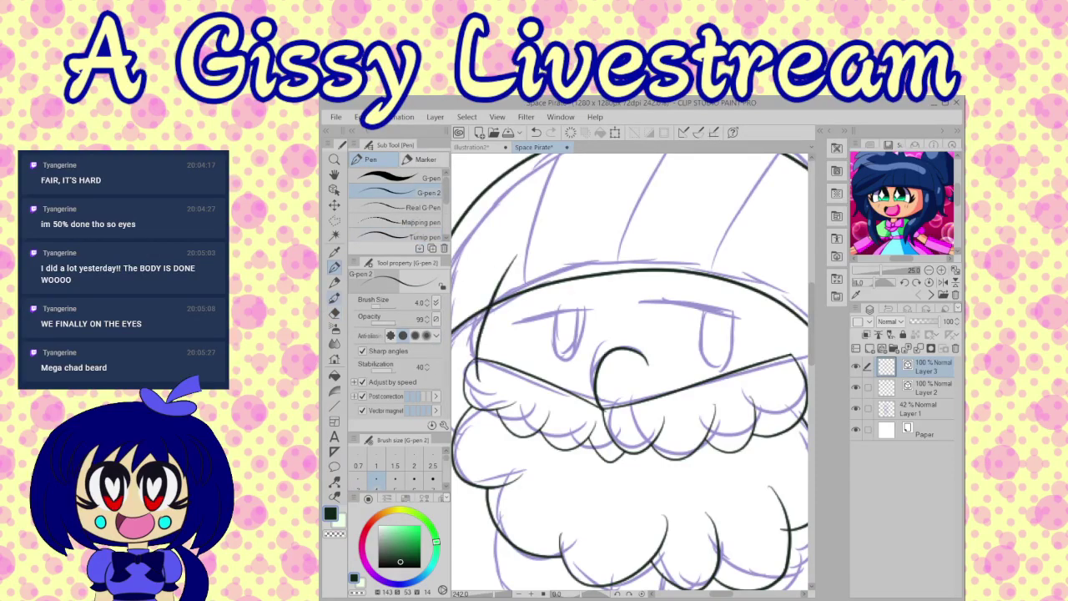
key(e)
click(472, 372)
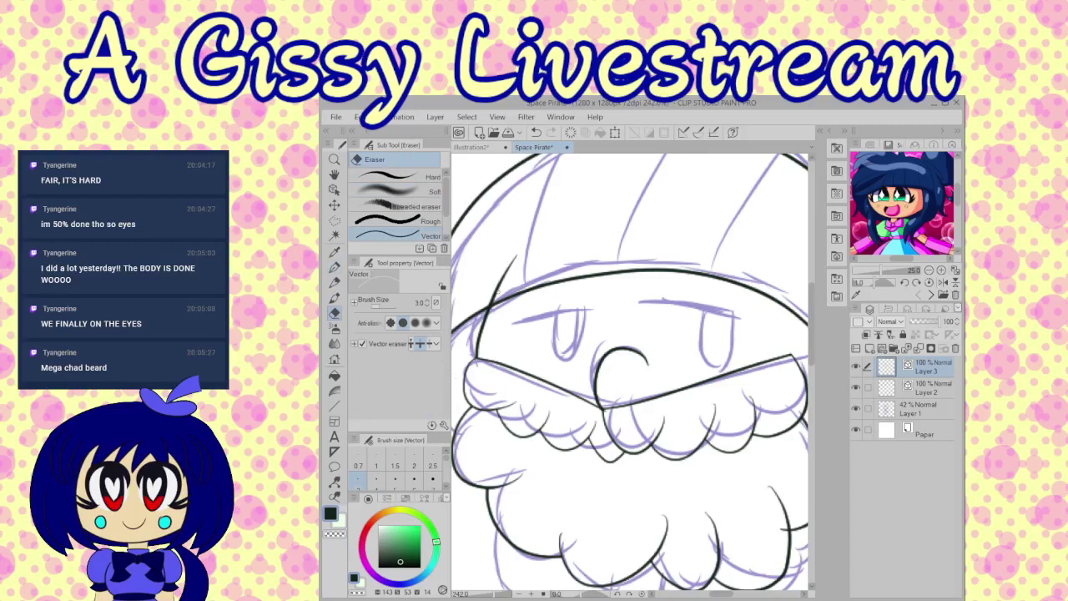
click(497, 288)
Step: Ink the right side of the face with the G-pen 2, curving from above the bandana edge down to the beard
drag(718, 594, 719, 593)
scroll(630, 375, right, 3)
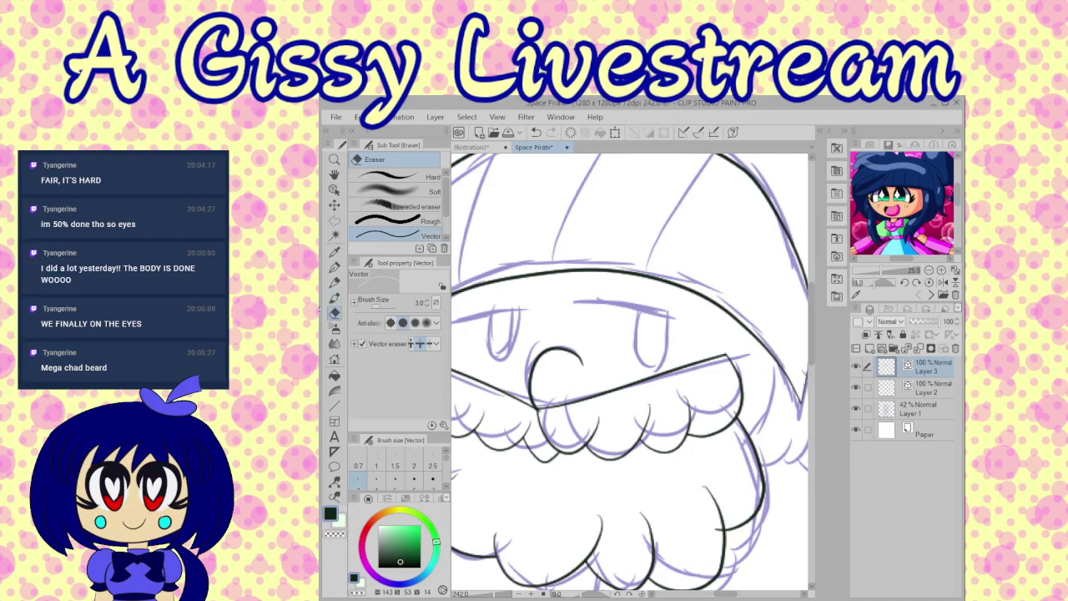
click(335, 267)
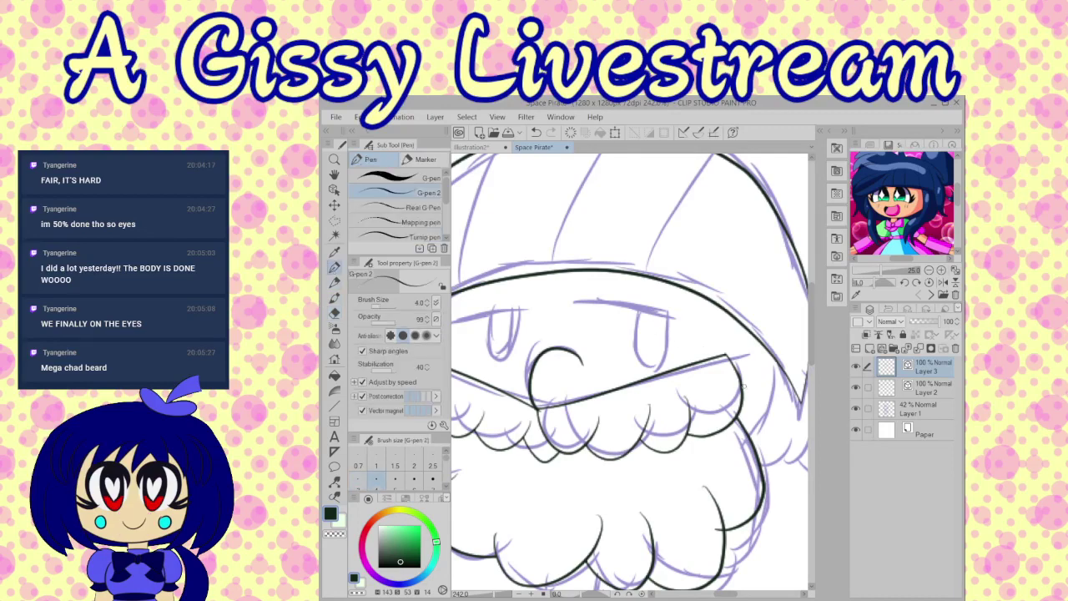
mouse_move(748, 412)
mouse_down()
mouse_move(780, 342)
mouse_move(770, 280)
mouse_up()
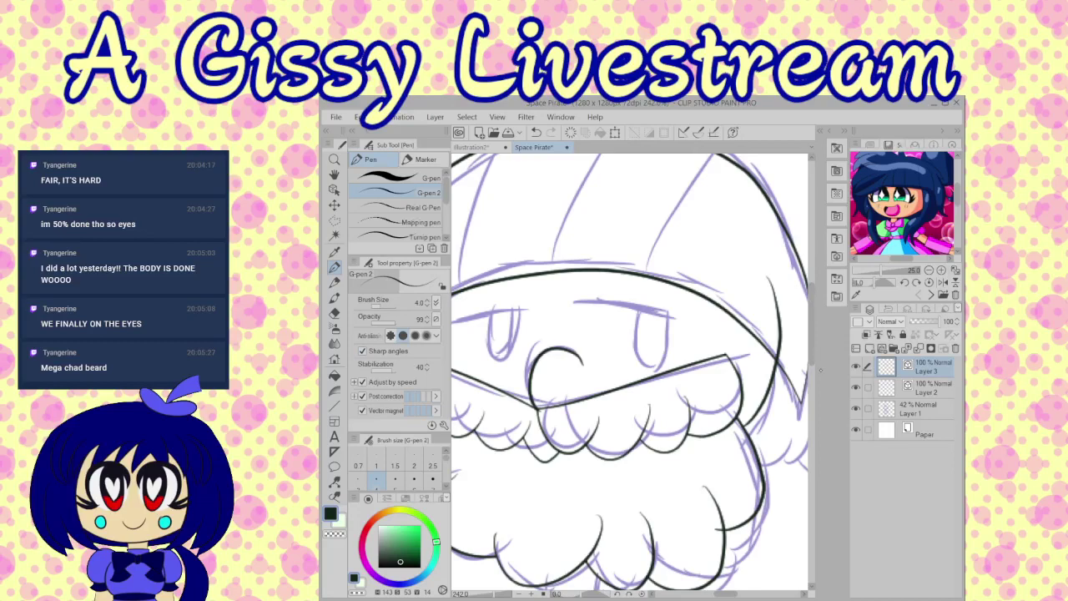
Step: Trim the overhanging line end between the two right beard lobes with the vector eraser, undoing an erasure that removes too much
scroll(813, 376, down, 3)
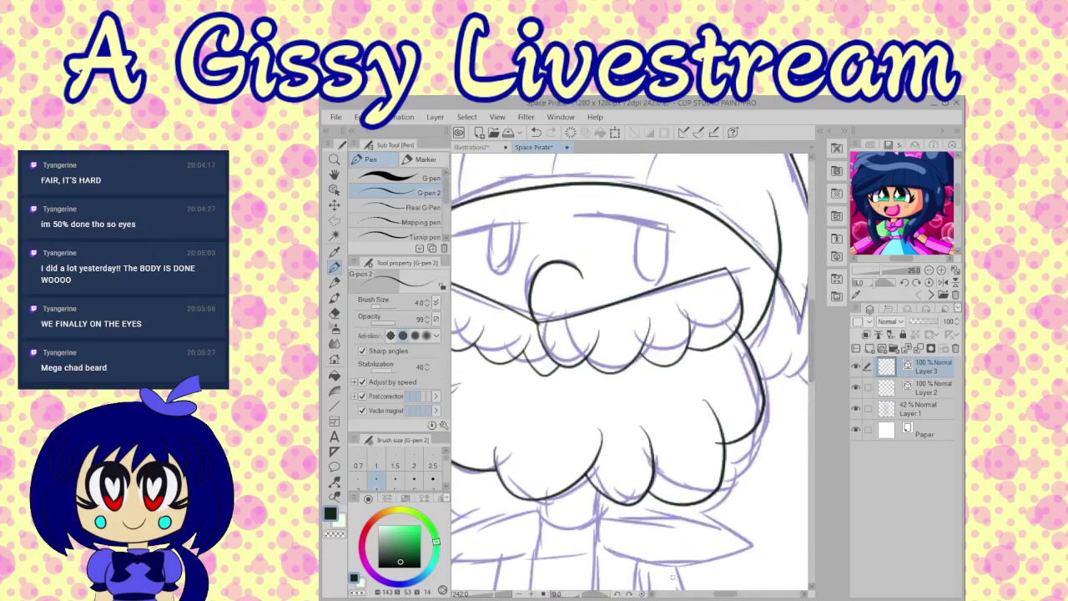
key(e)
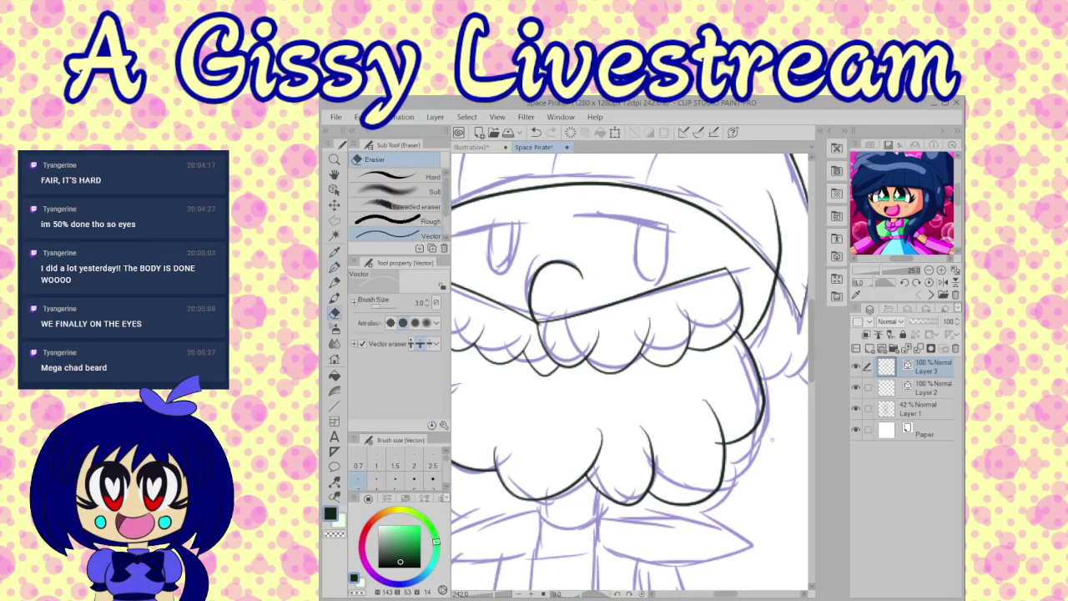
click(717, 439)
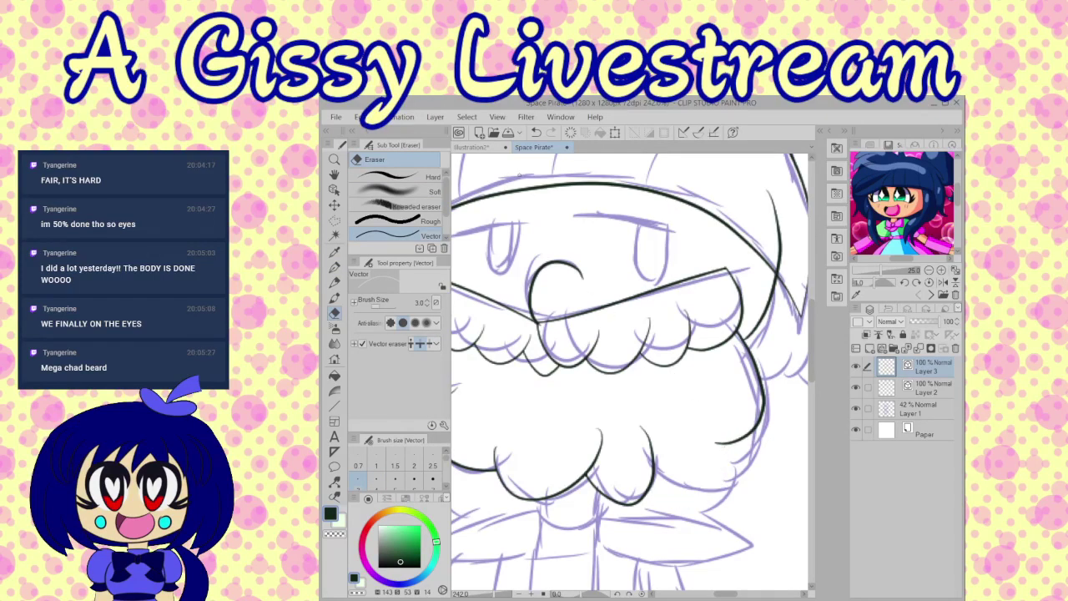
click(536, 132)
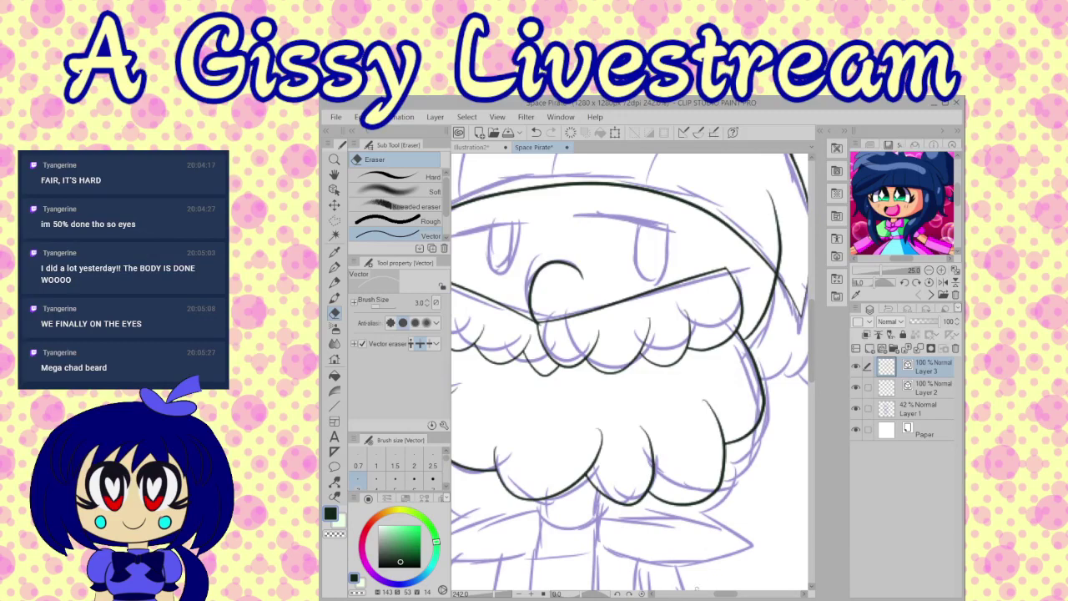
Step: Ink the small rounded hair tufts below the bandana's right corner with the G-pen 2, following the sketch beside the beard
drag(725, 593, 731, 593)
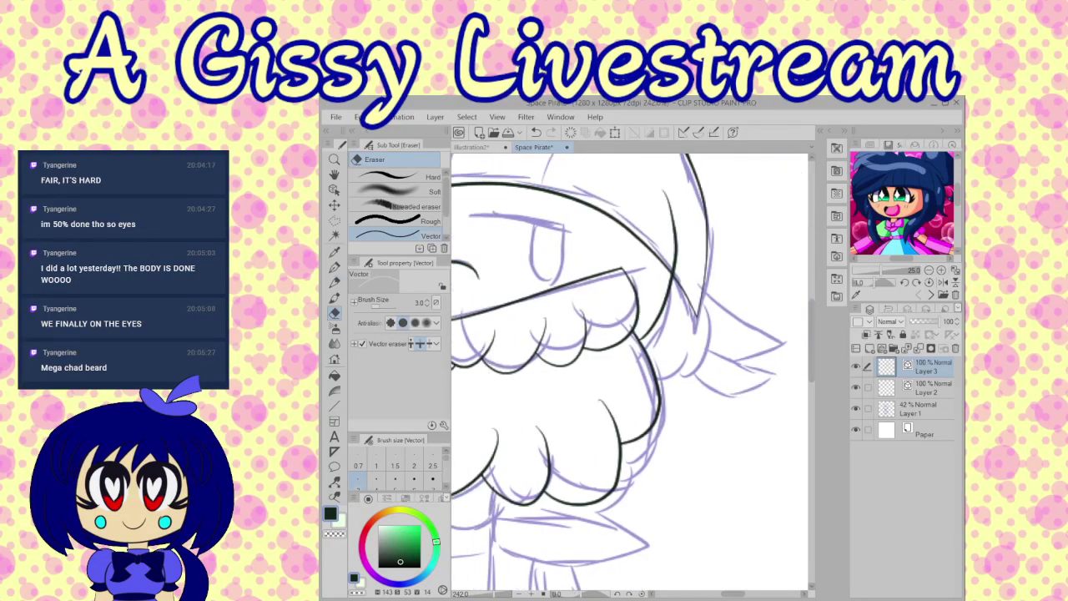
click(335, 267)
mouse_move(642, 377)
mouse_down()
mouse_move(676, 367)
mouse_move(679, 335)
mouse_up()
mouse_move(672, 365)
mouse_down()
mouse_move(702, 371)
mouse_move(686, 297)
mouse_up()
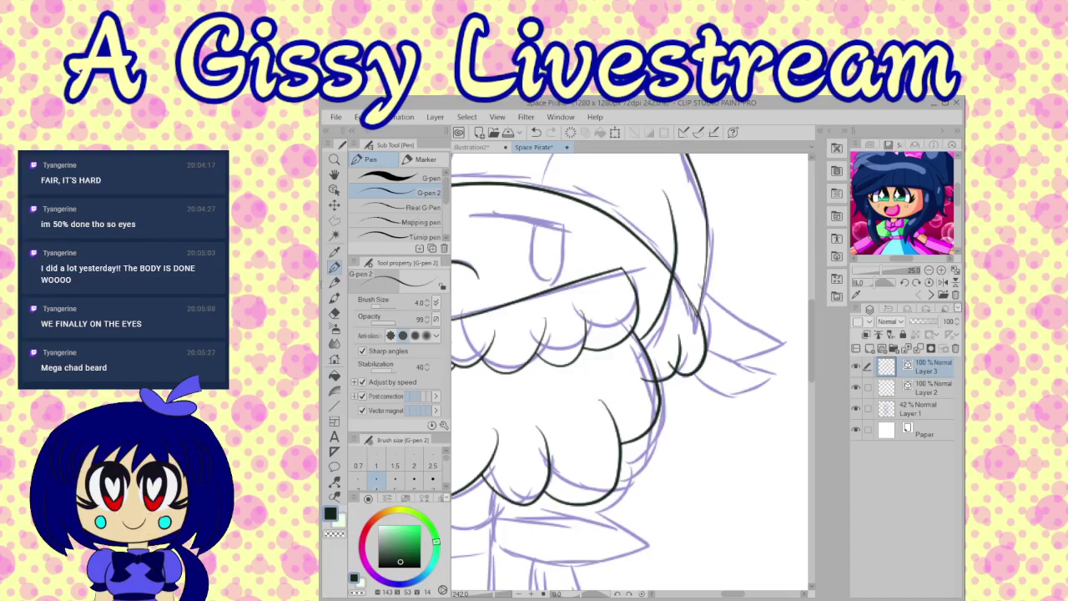
Step: Erase the overhanging ends of the right hair tufts and of the face line above the bandana edge
click(334, 312)
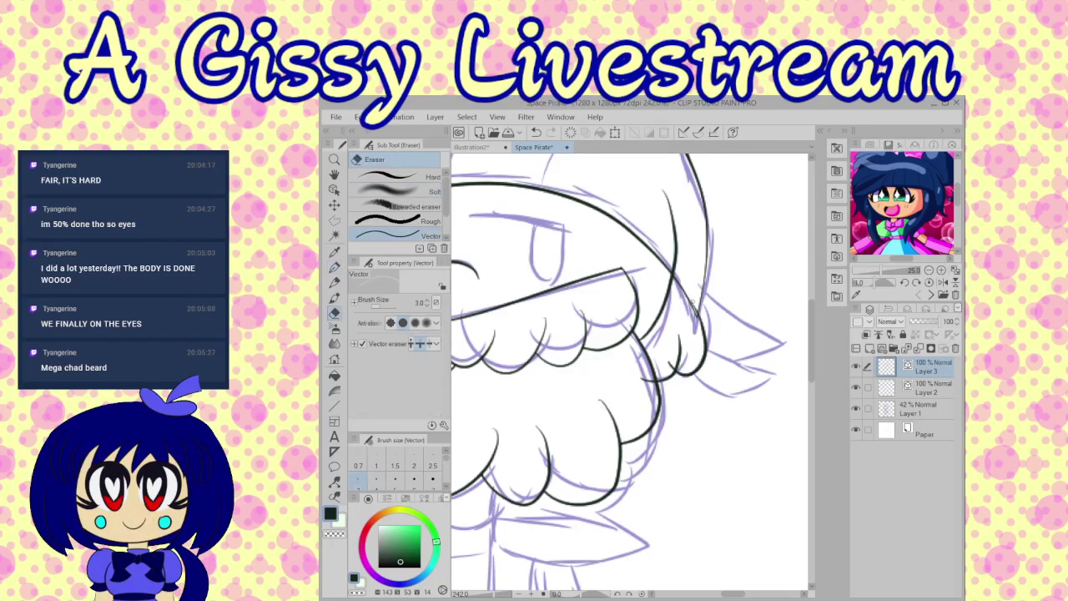
drag(684, 317, 691, 310)
drag(665, 240, 679, 244)
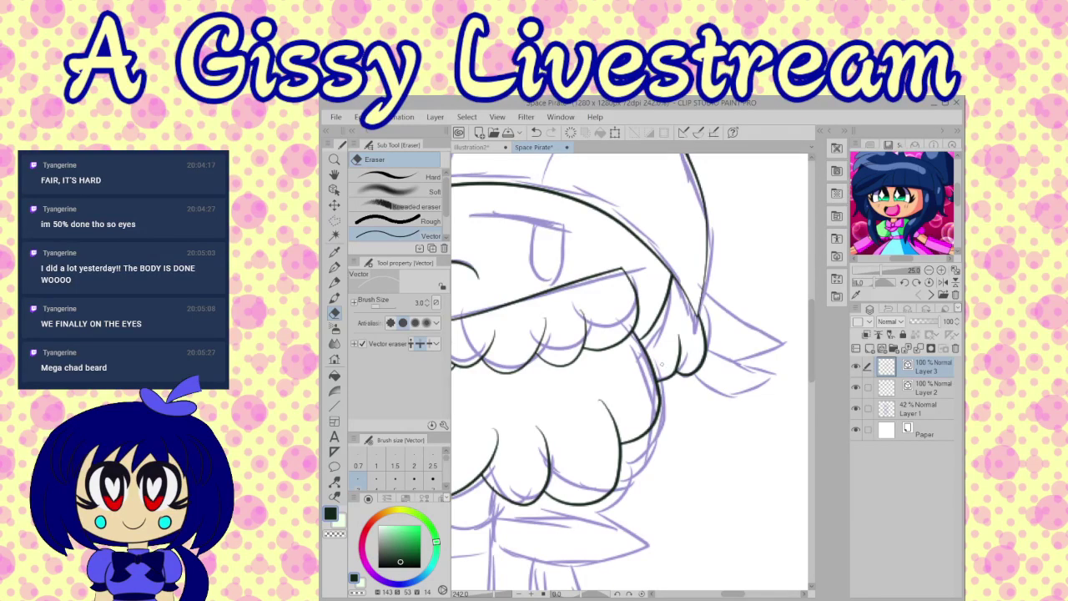
Step: Ink two hair tufts between the bandana's left corner and the beard with the G-pen 2, undoing the first strokes and redrawing them
scroll(655, 369, down, 4)
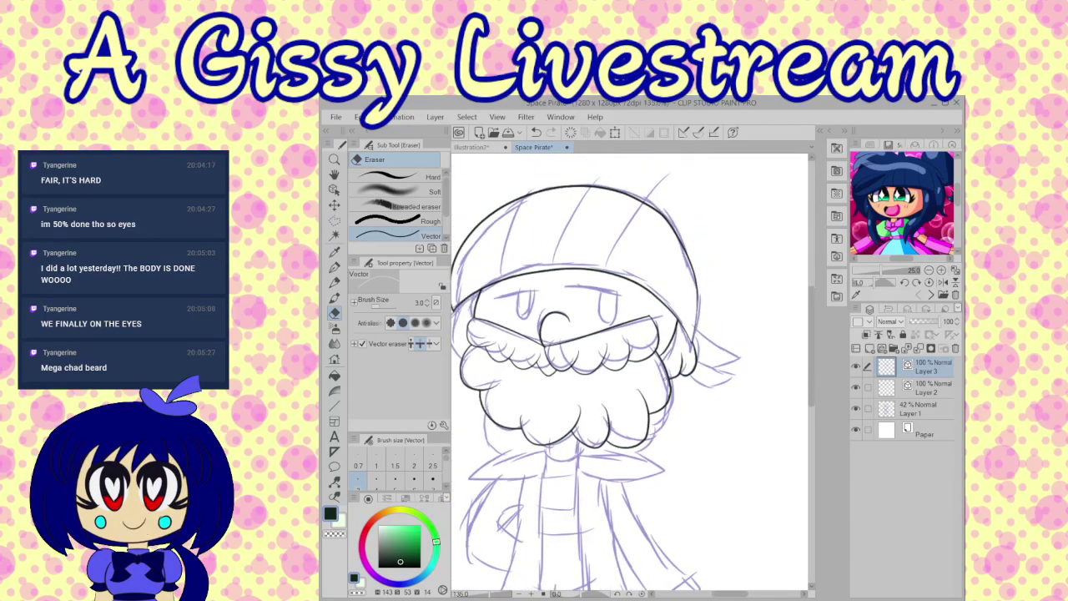
scroll(525, 332, up, 2)
scroll(546, 350, up, 2)
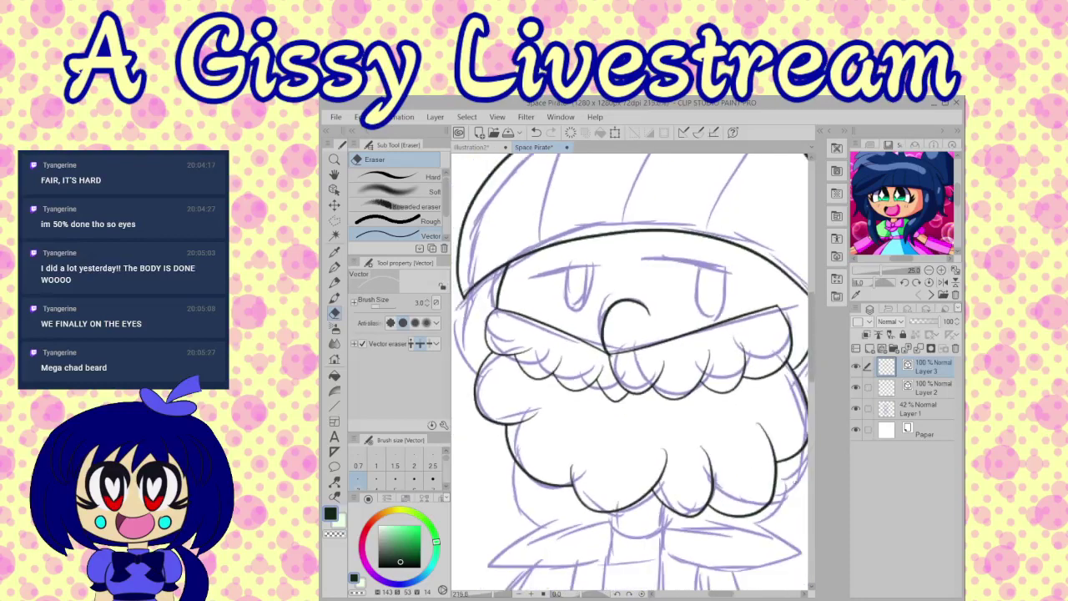
scroll(570, 335, up, 3)
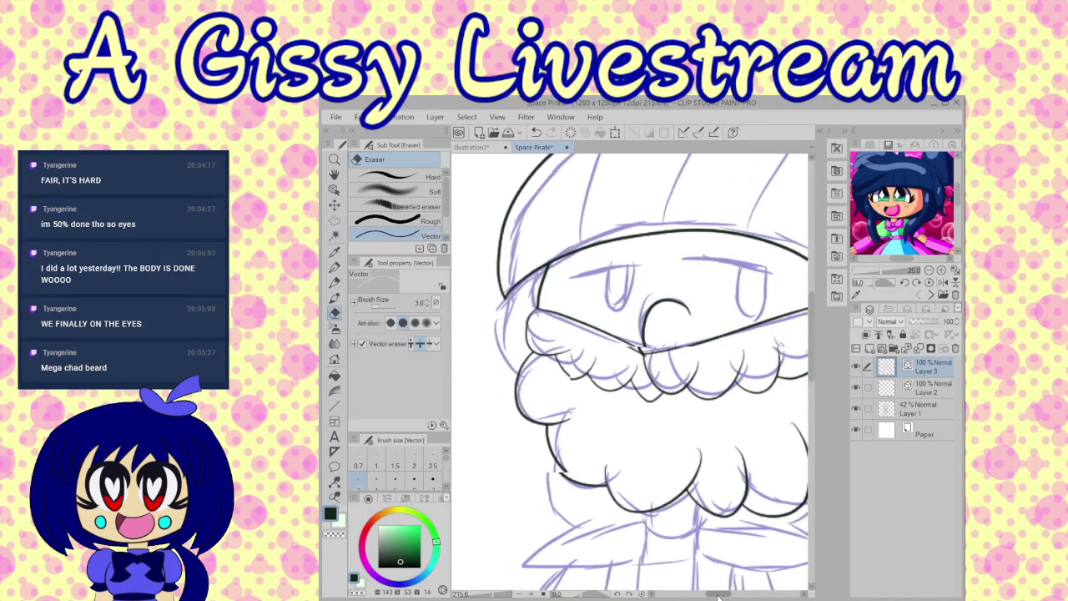
scroll(570, 335, up, 3)
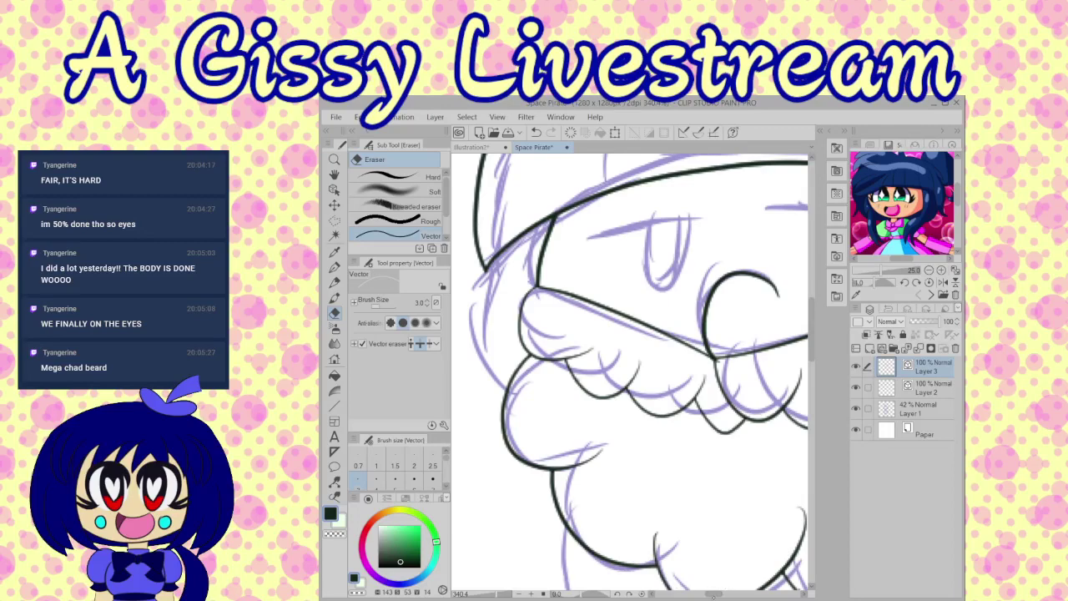
drag(714, 593, 707, 593)
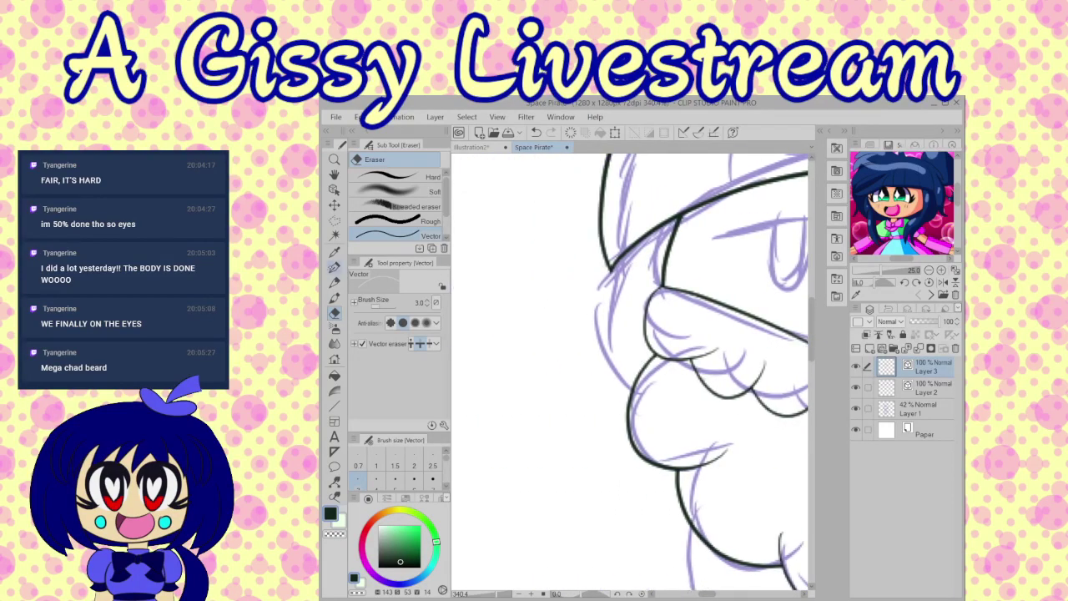
click(334, 267)
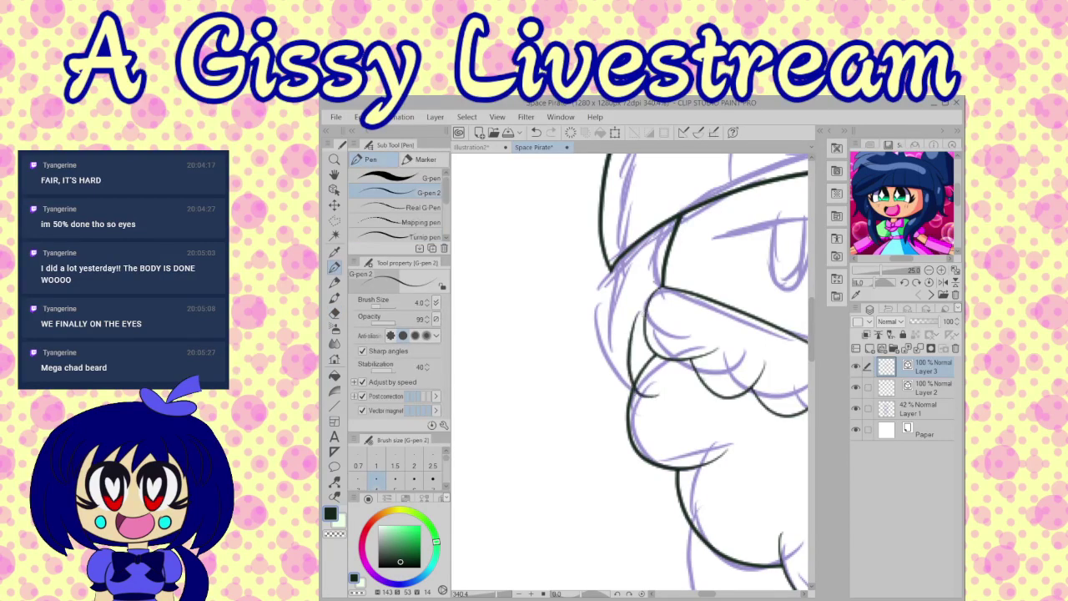
drag(633, 348, 629, 238)
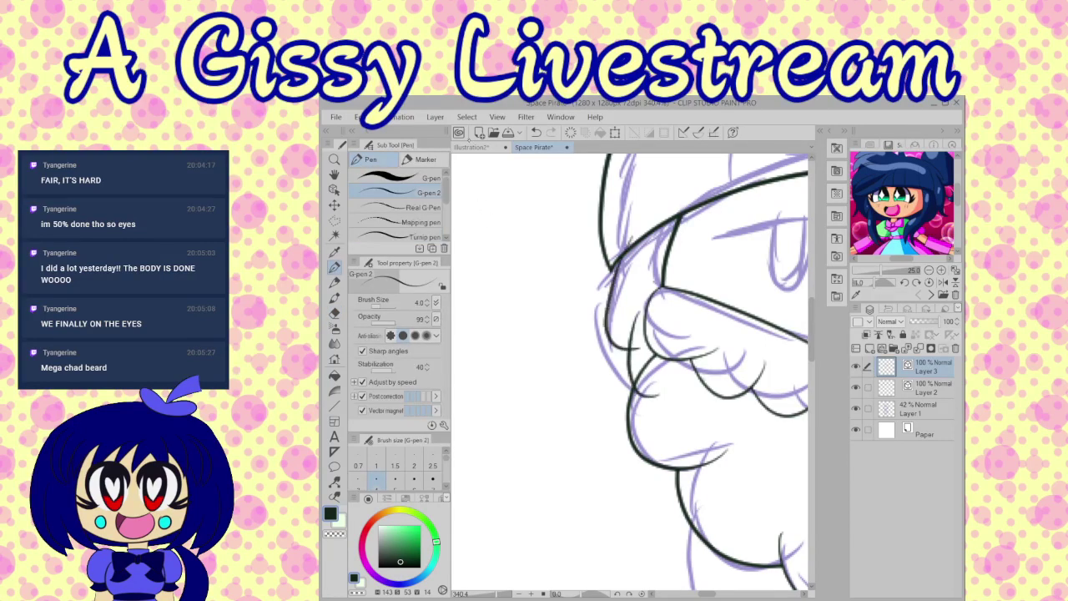
click(535, 132)
click(535, 132)
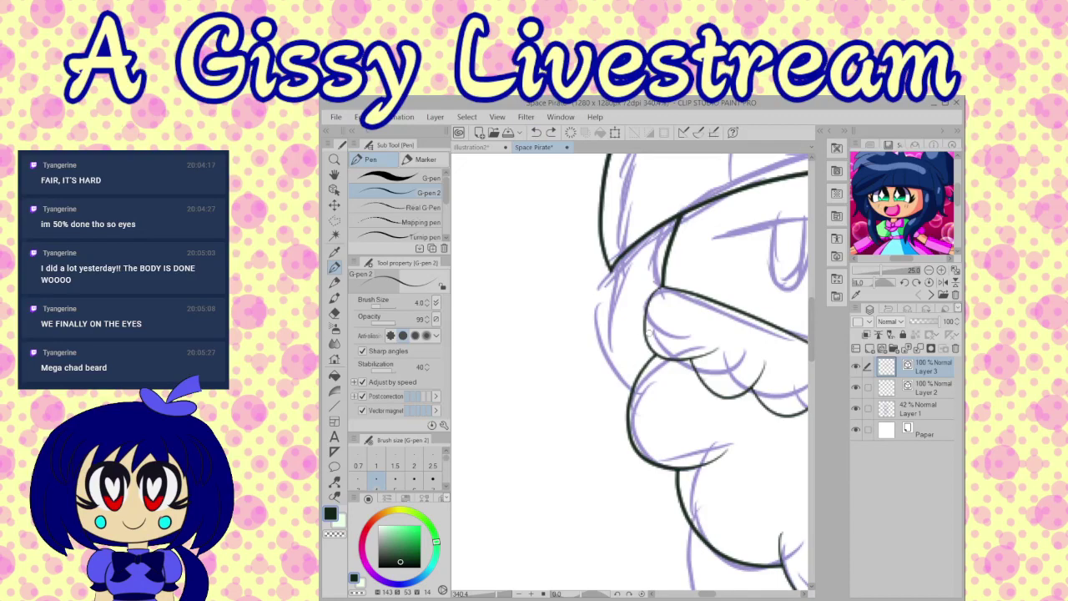
drag(650, 391, 639, 275)
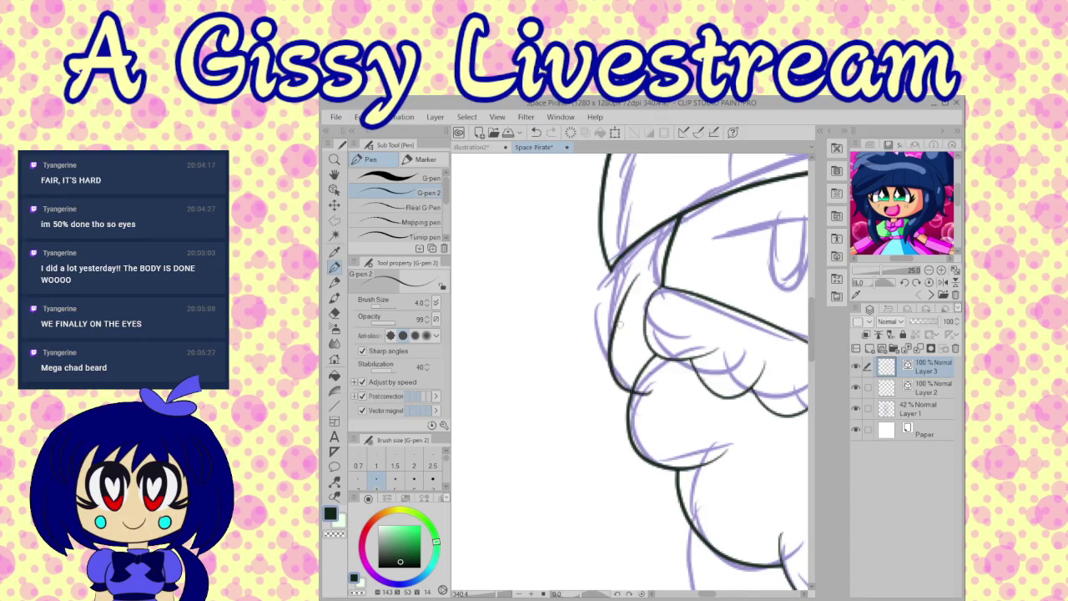
mouse_move(616, 328)
mouse_down()
mouse_move(599, 292)
mouse_move(635, 213)
mouse_up()
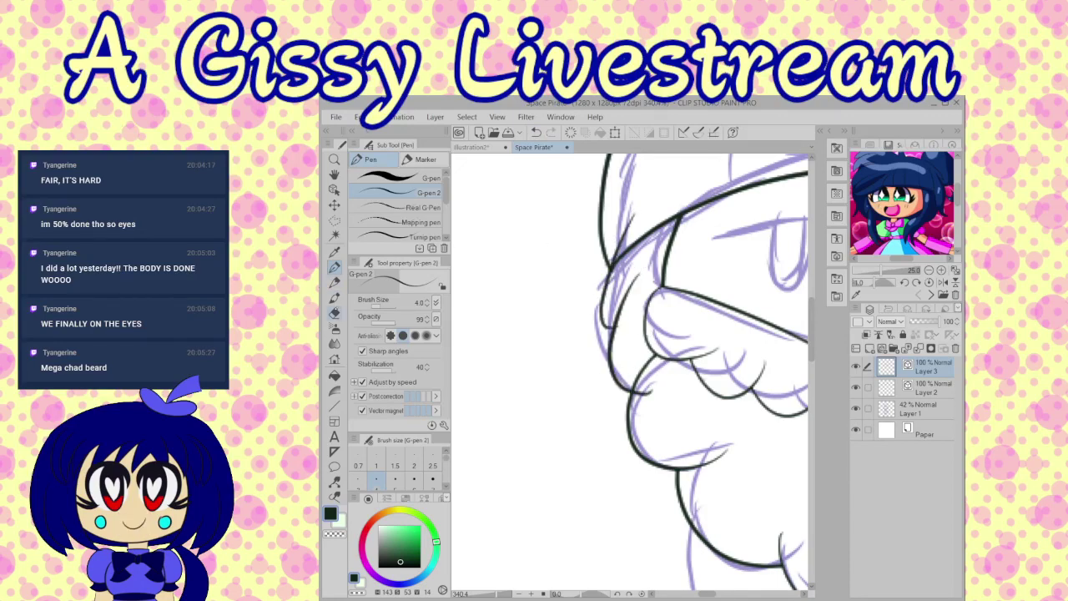
Step: Erase the overhanging end of the left hair tuft where it meets the beard with the vector eraser
click(334, 313)
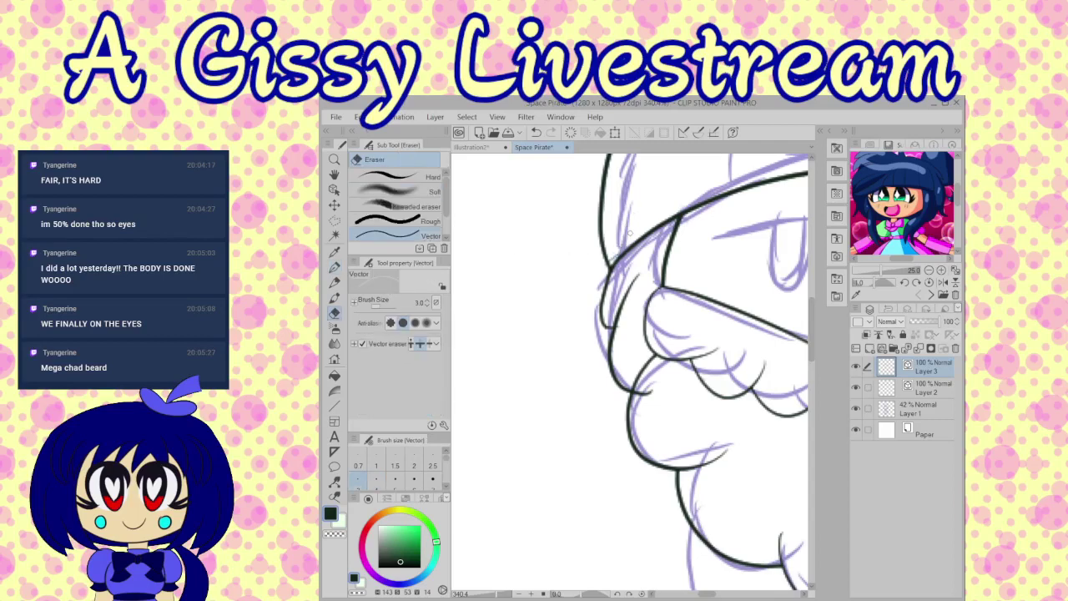
drag(655, 382, 647, 388)
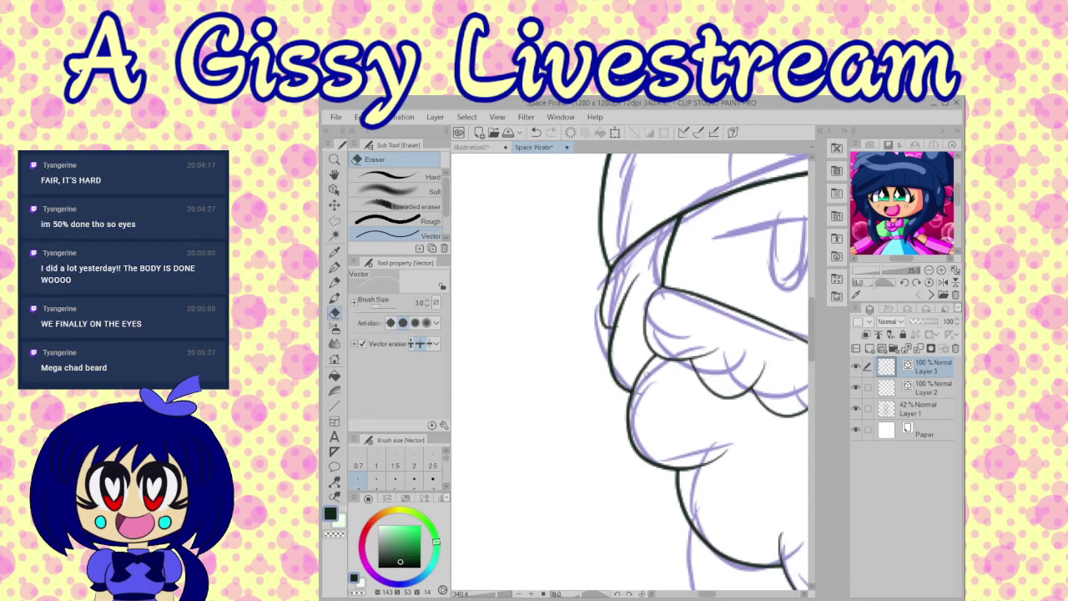
scroll(632, 334, down, 2)
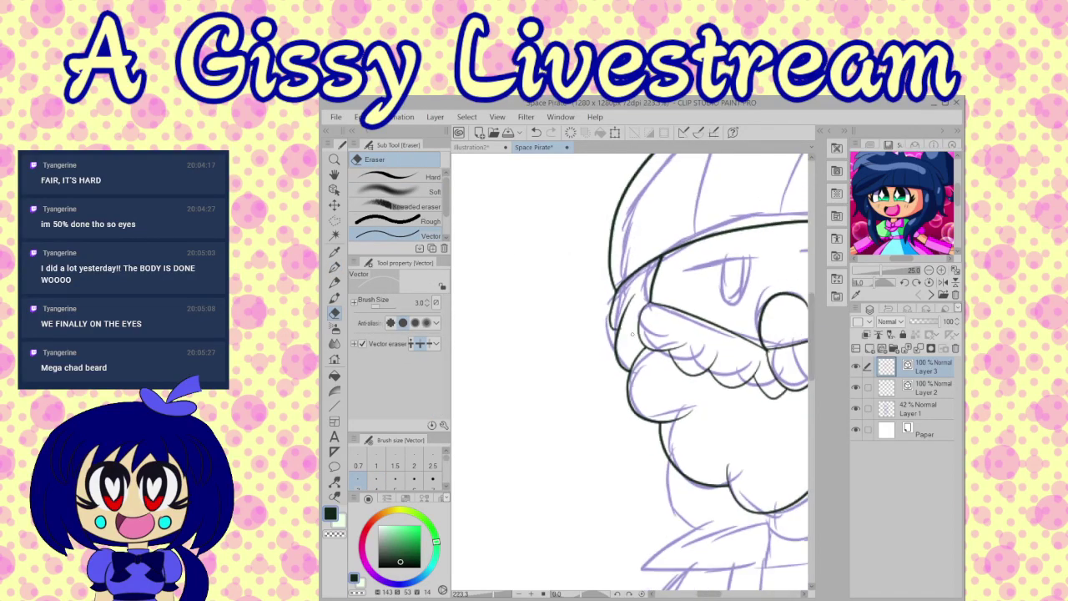
scroll(633, 334, down, 3)
scroll(787, 403, up, 2)
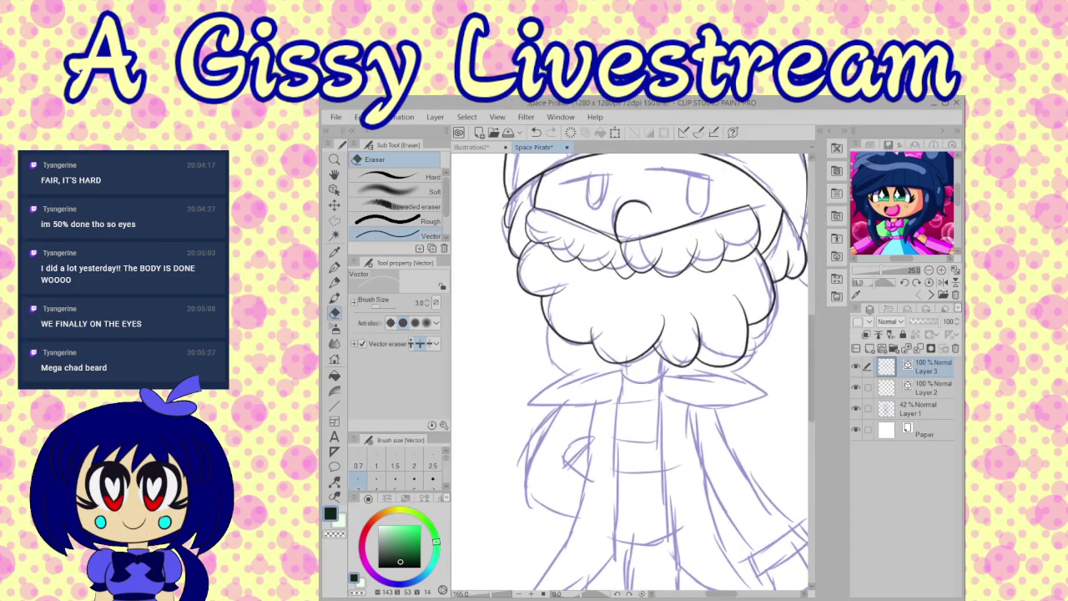
Step: Ink the inner edge of the right collar flap below the beard with the G-pen 2, undoing the first strokes and redrawing it
scroll(647, 376, up, 4)
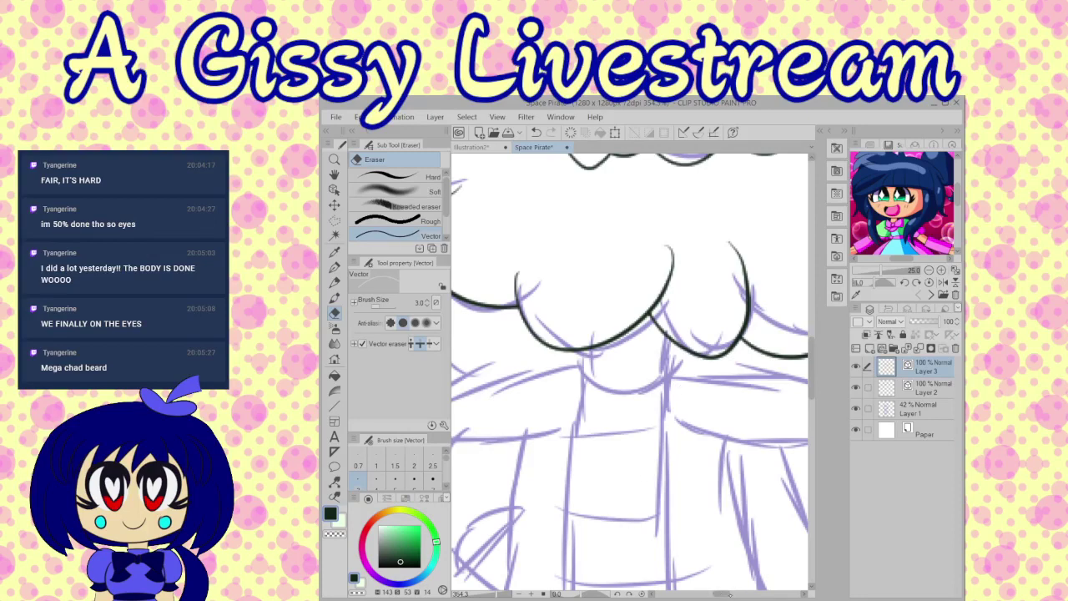
drag(720, 594, 720, 594)
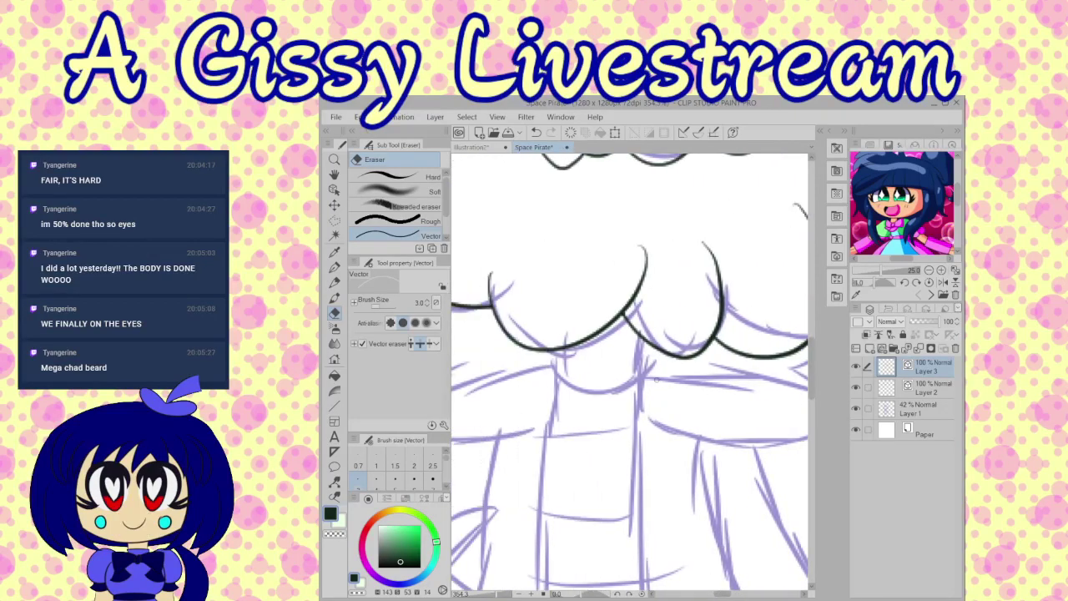
key(p)
scroll(500, 350, down, 4)
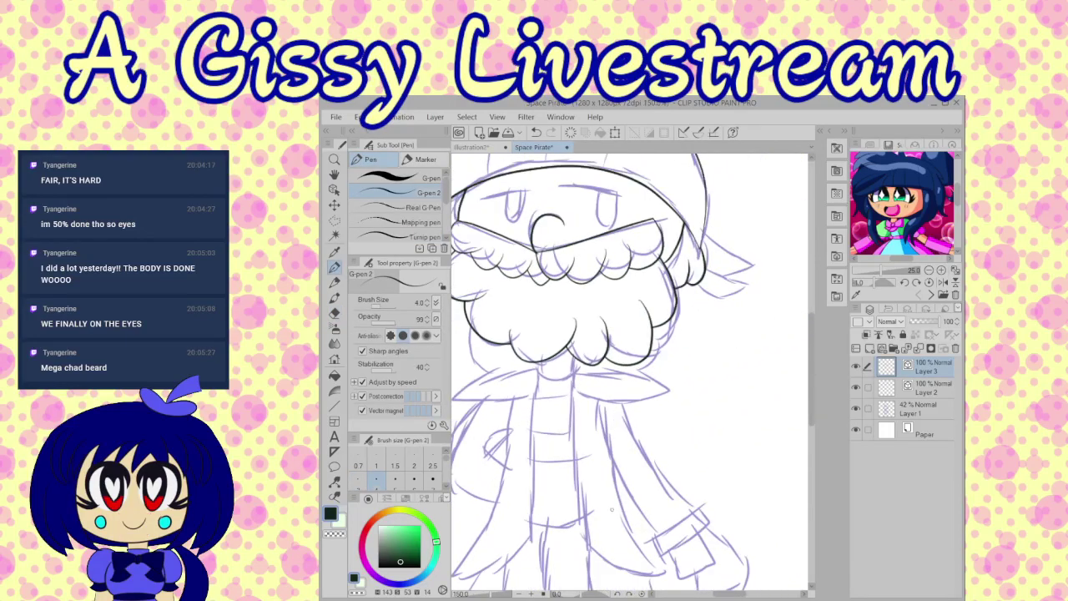
scroll(636, 511, up, 1)
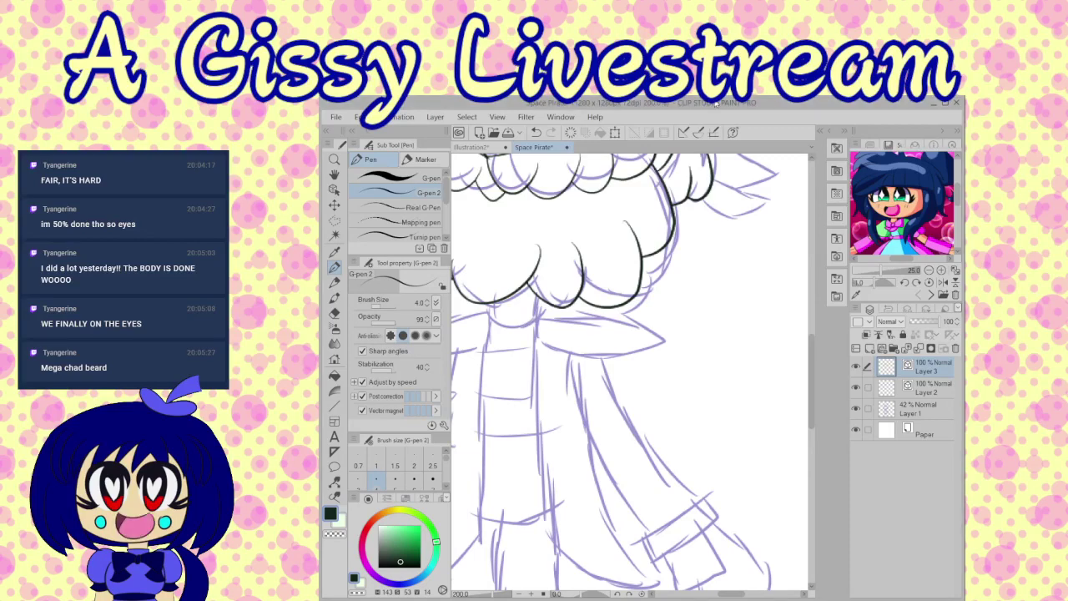
scroll(761, 272, up, 1)
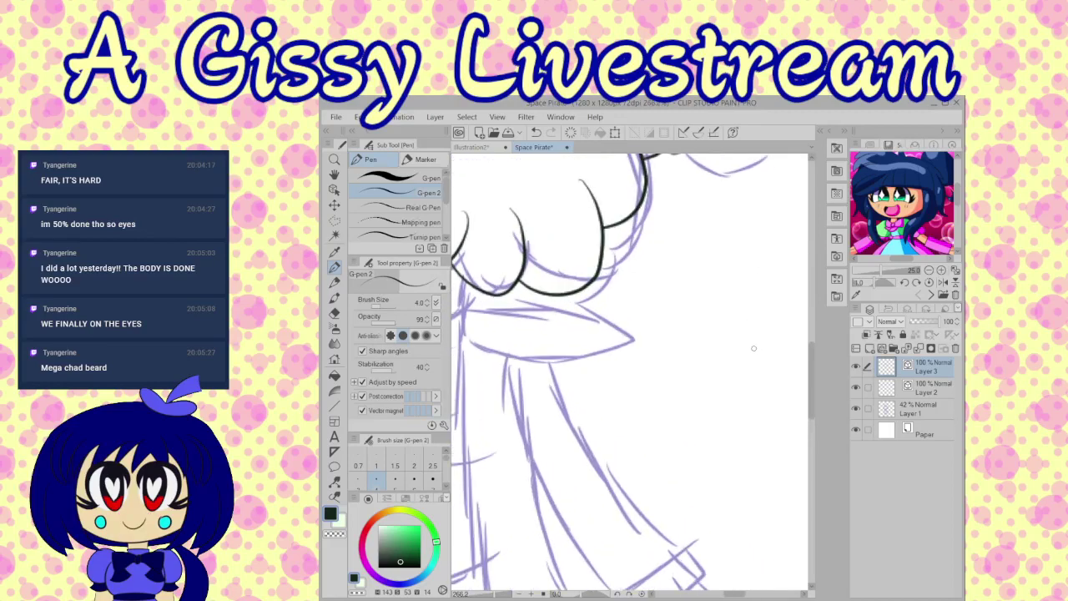
drag(729, 595, 723, 596)
scroll(543, 275, up, 1)
scroll(543, 285, up, 1)
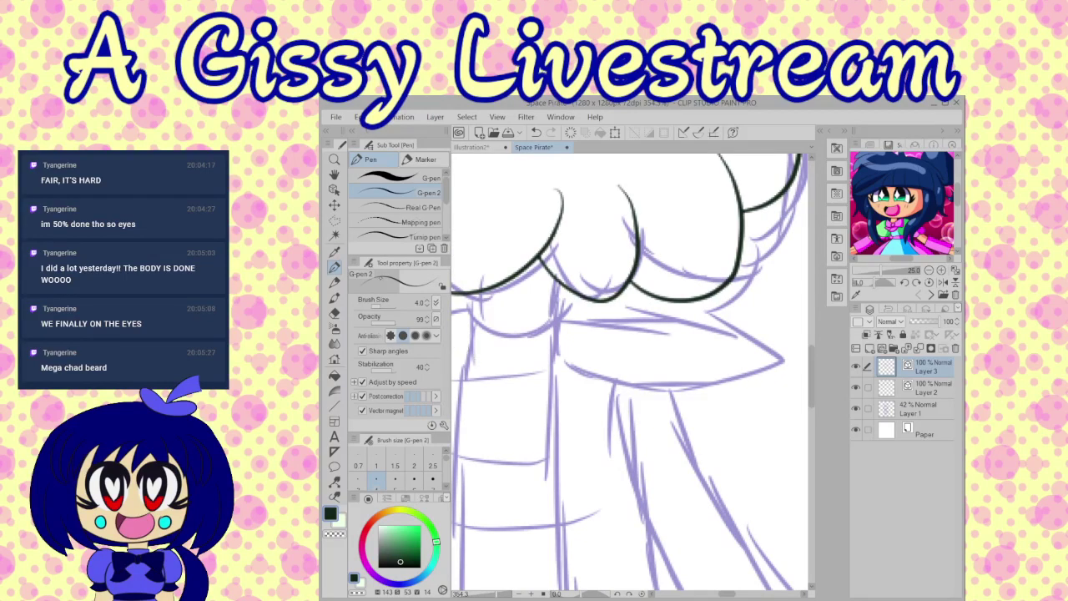
drag(567, 307, 554, 392)
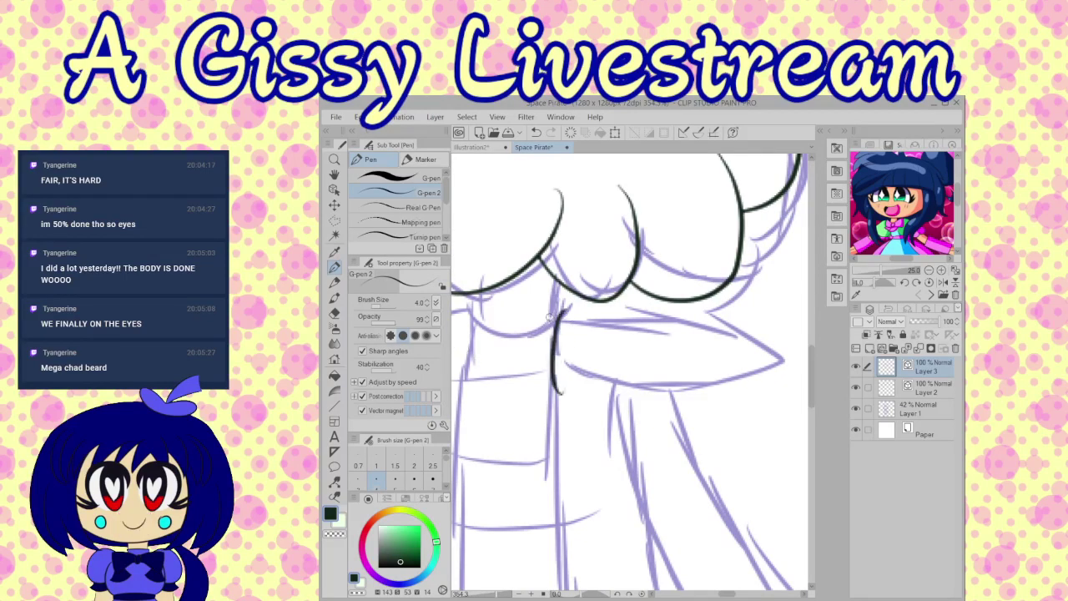
drag(550, 316, 736, 336)
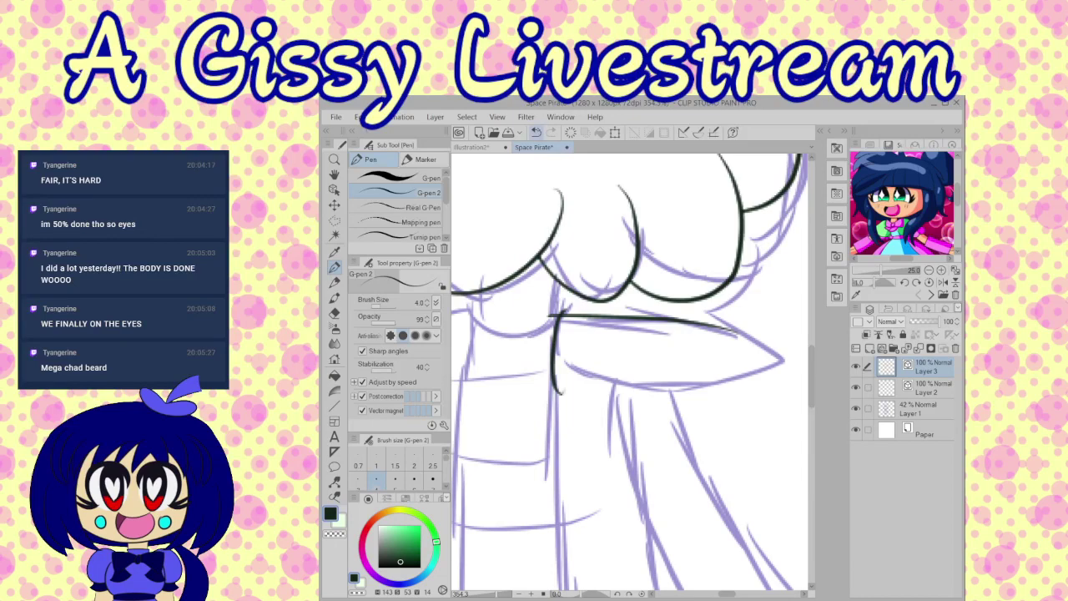
click(535, 132)
click(535, 132)
drag(557, 299, 572, 397)
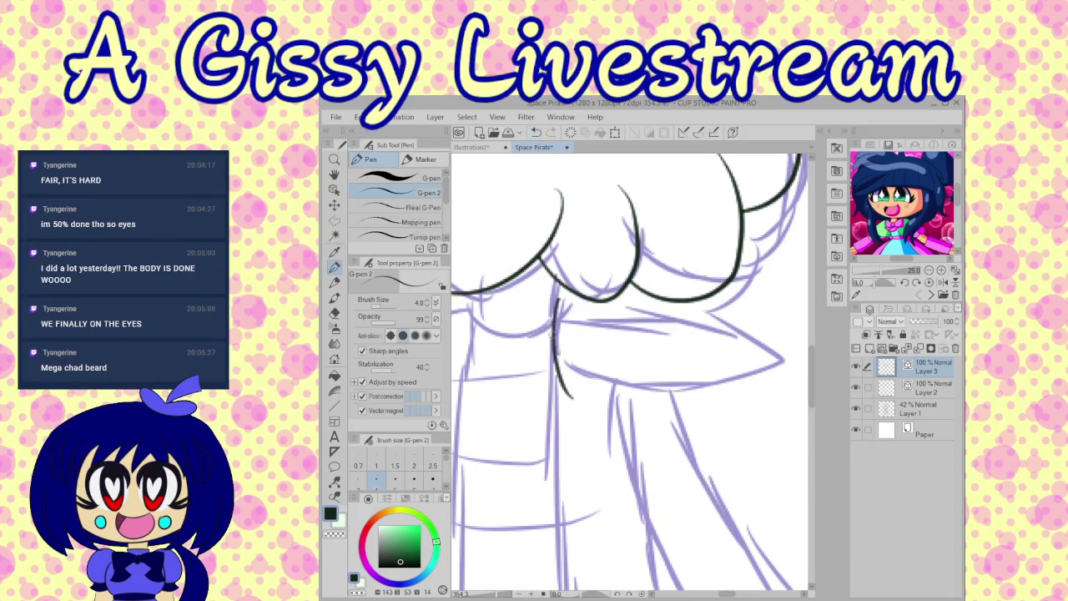
Step: Ink the lower and upper edges of the right collar flap as curves meeting at its tip, undoing the first pair and redrawing them
drag(536, 341, 776, 394)
drag(544, 307, 751, 397)
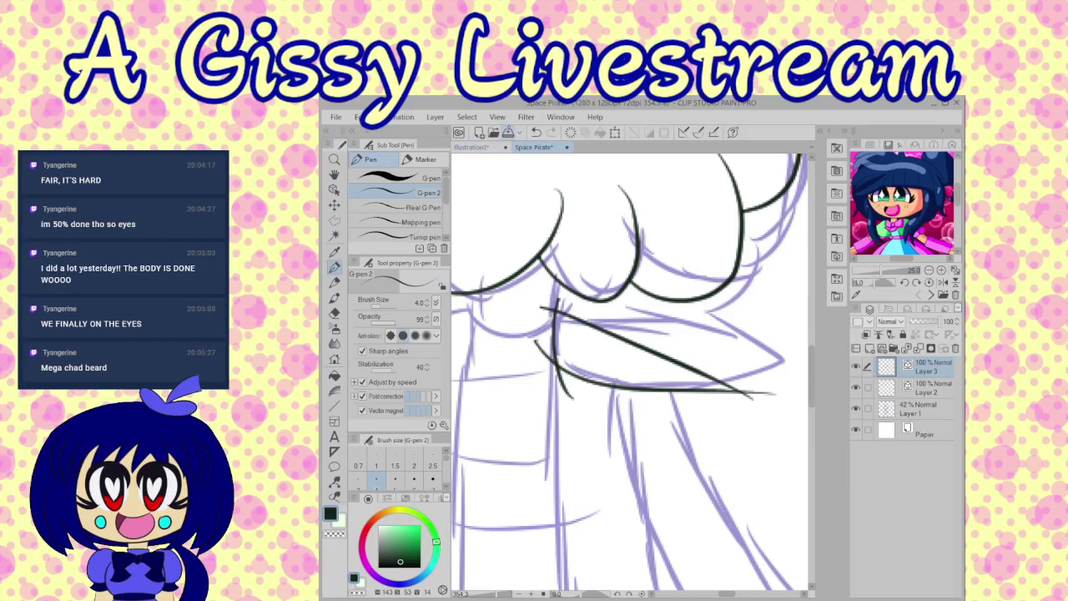
click(536, 132)
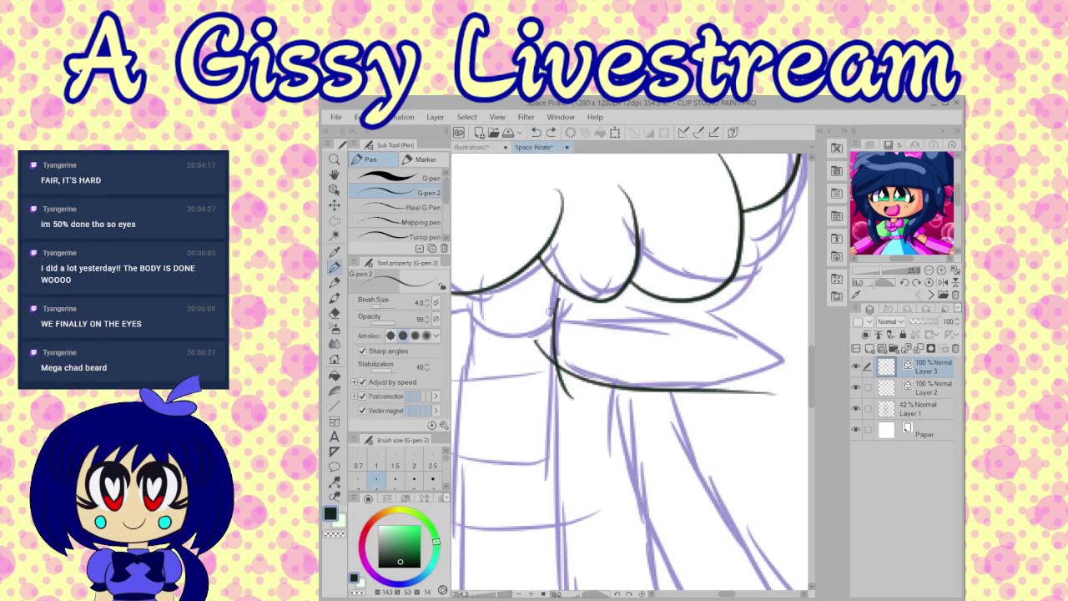
click(536, 131)
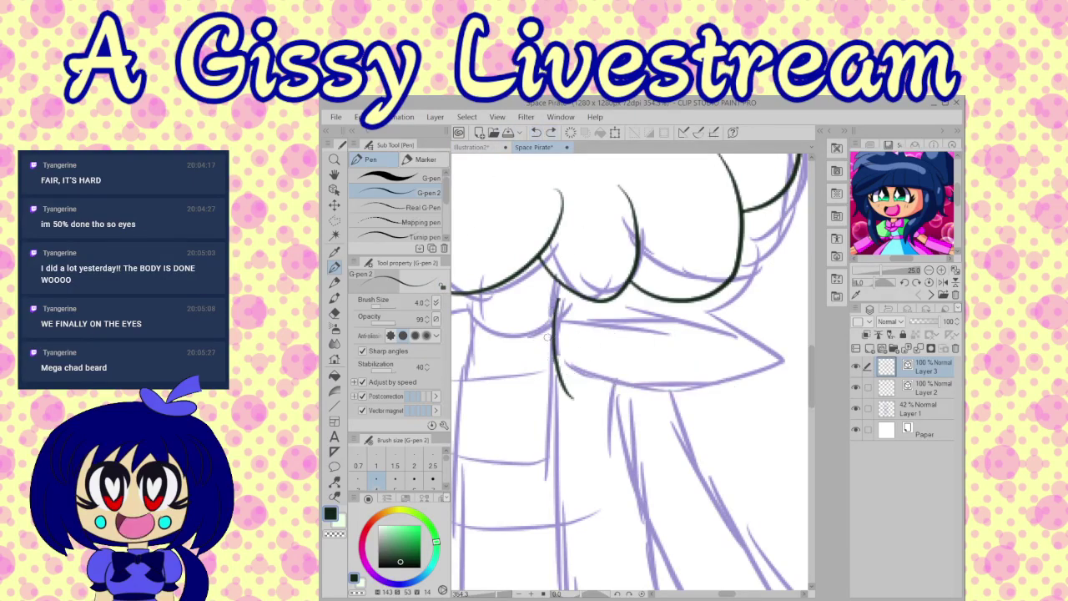
drag(536, 346, 780, 380)
mouse_move(541, 304)
mouse_down()
mouse_move(647, 321)
mouse_move(756, 396)
mouse_up()
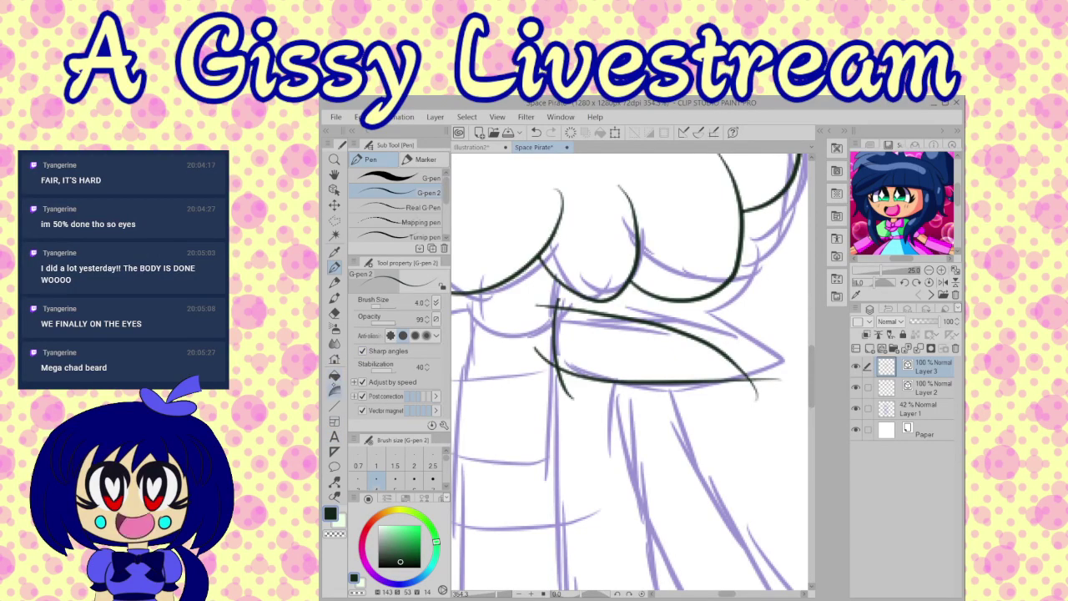
Step: Erase the overhanging line ends at the inner corners and pointed tip of the right collar flap with the vector eraser
click(334, 312)
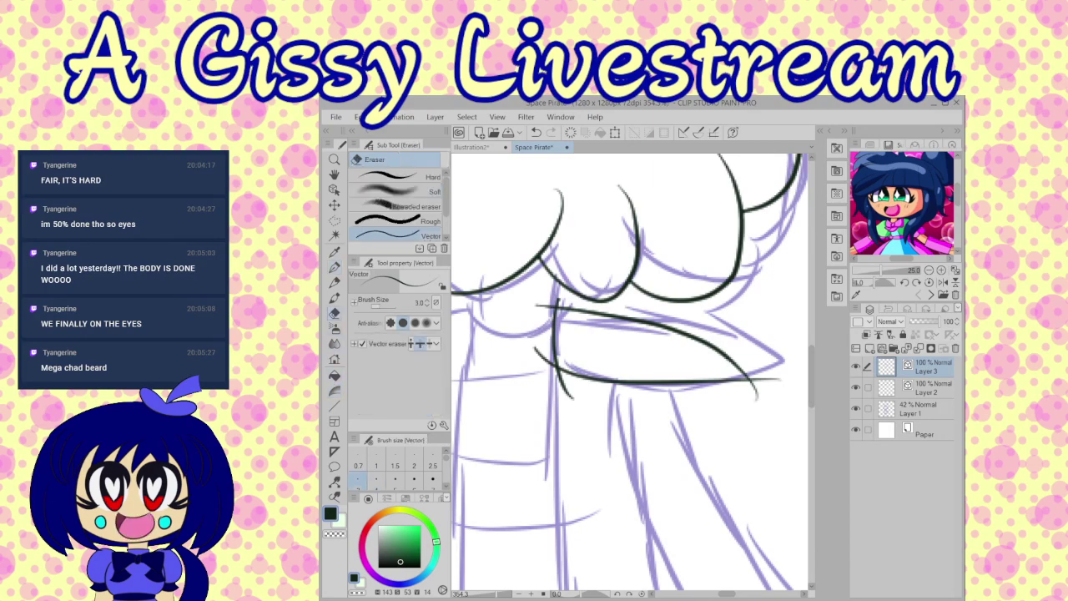
click(542, 305)
click(559, 300)
click(564, 383)
click(547, 361)
drag(762, 396, 771, 383)
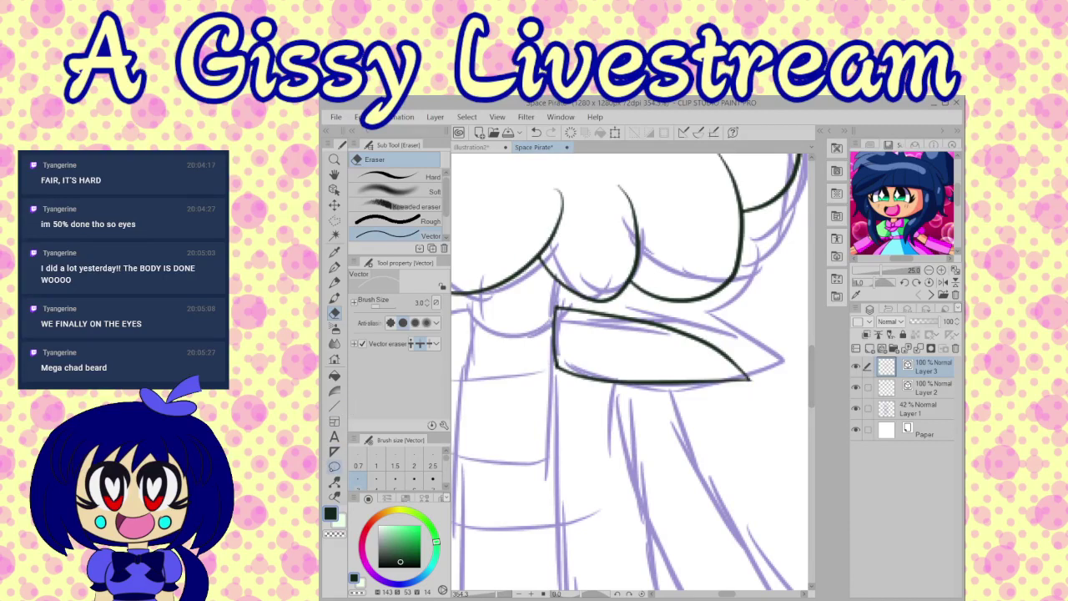
Step: Reshape the upper edge of the right collar flap with Redraw vector line, changing the Fix end option, to give it a smoother curve
click(335, 494)
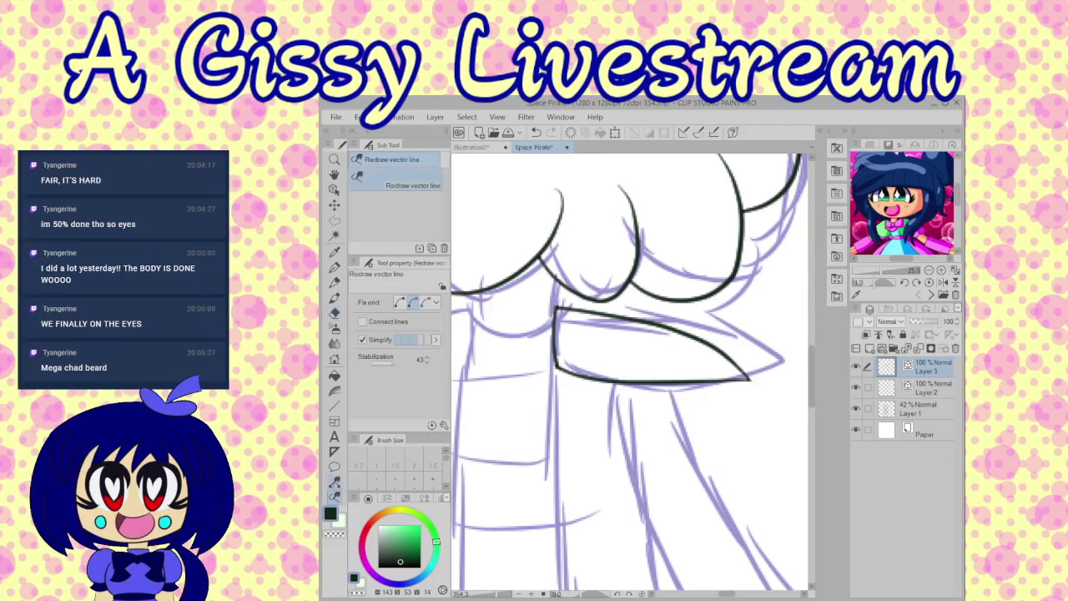
click(400, 302)
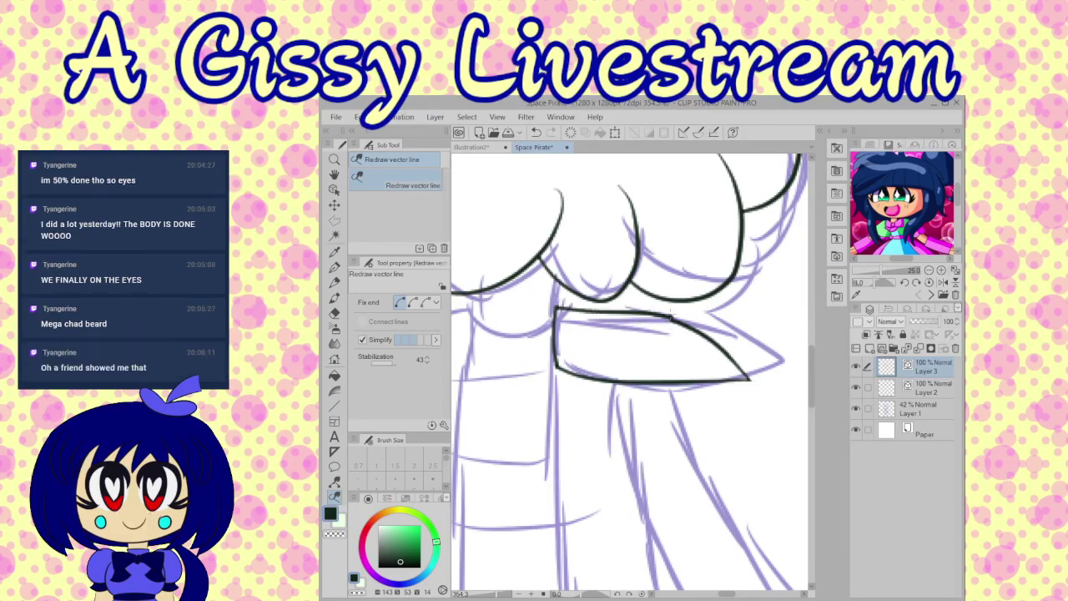
drag(585, 313, 717, 337)
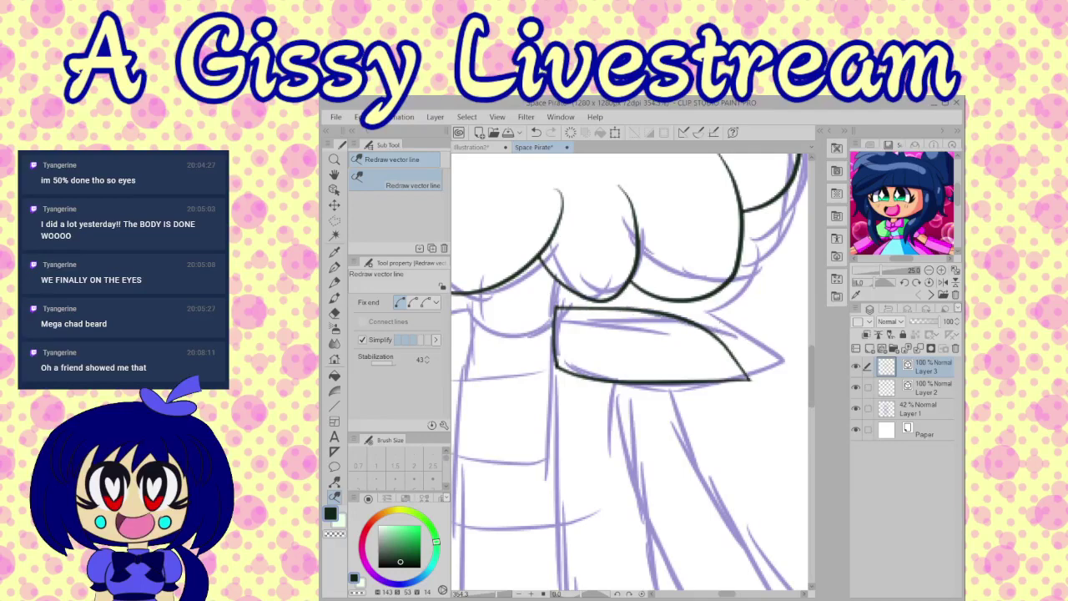
Step: Ink the coat's front edge and the long side line below the right collar with the G-pen 2, undoing and redrawing the side line
scroll(716, 316, down, 3)
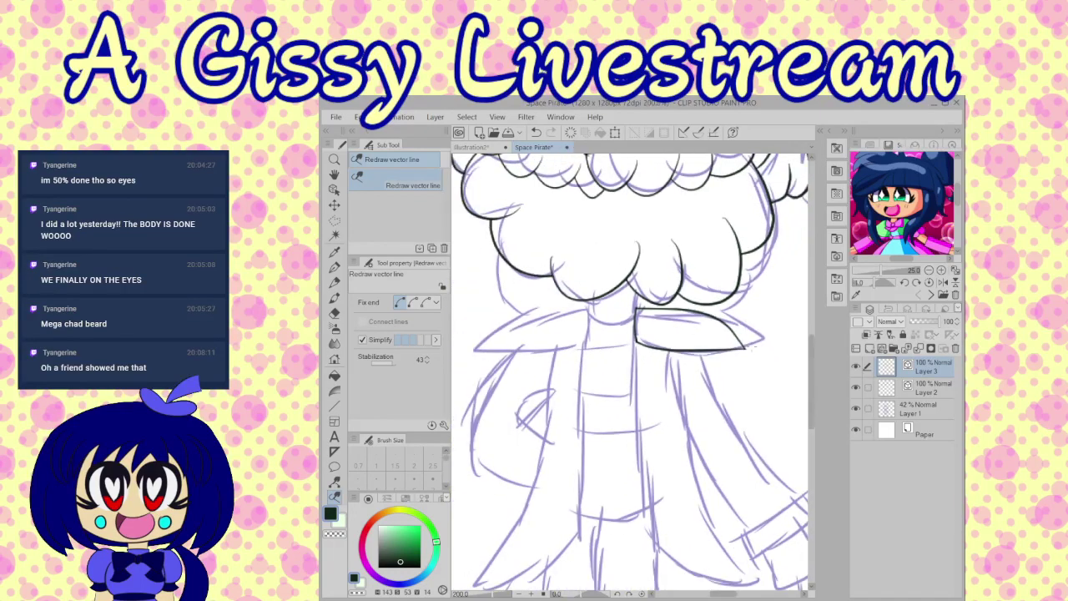
scroll(766, 341, up, 10)
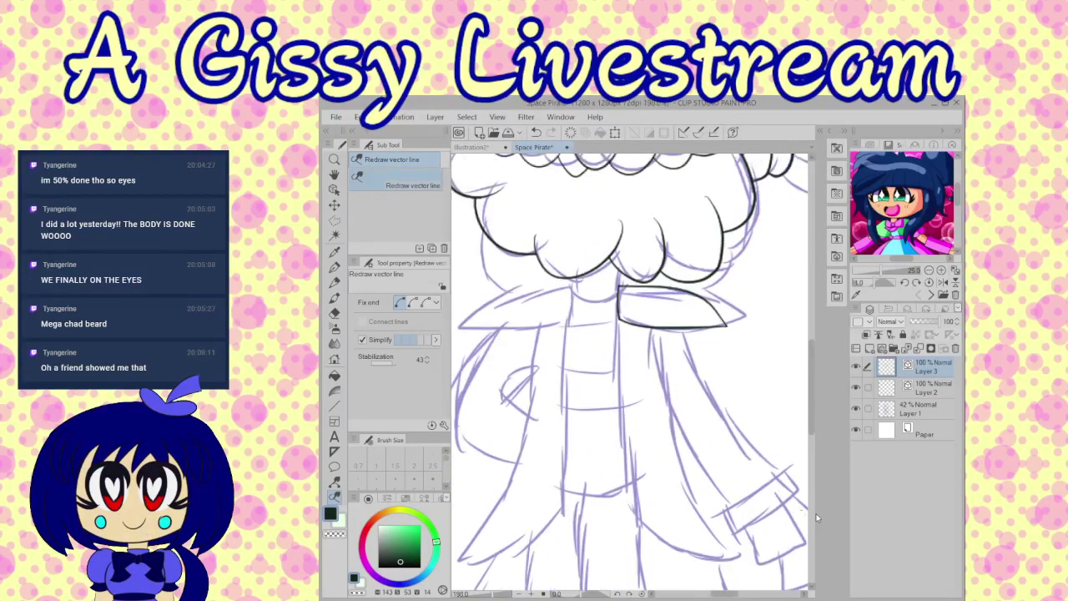
scroll(738, 493, down, 10)
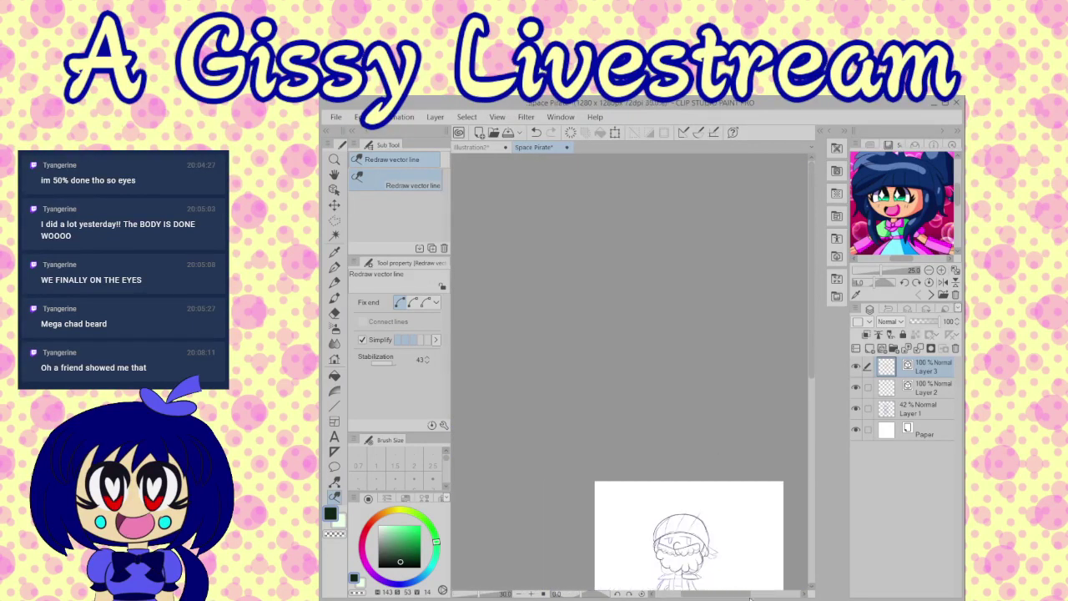
scroll(607, 525, up, 10)
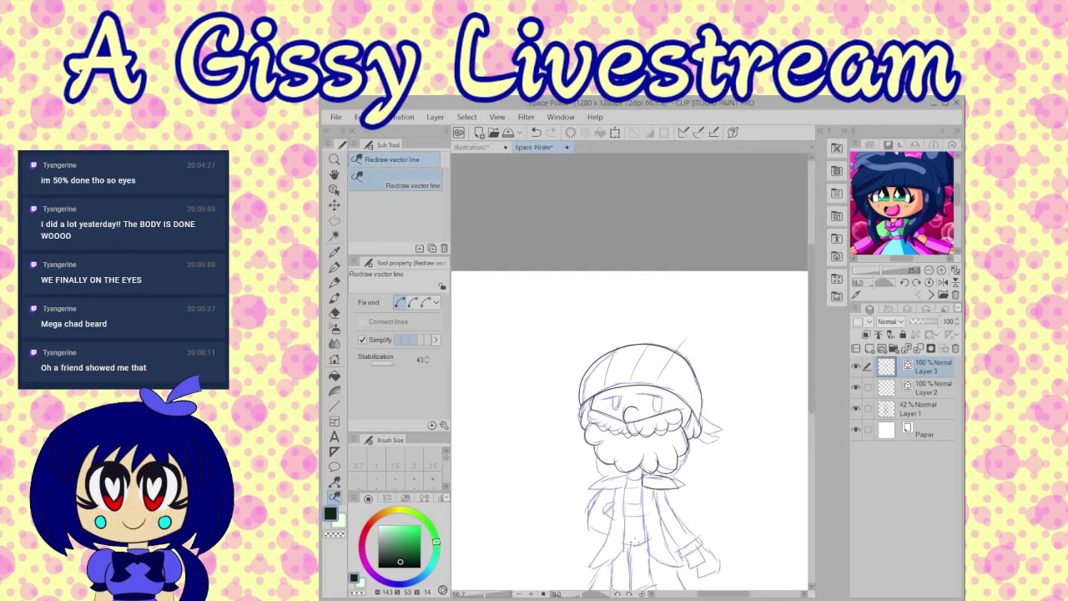
scroll(606, 525, up, 2)
scroll(690, 469, up, 6)
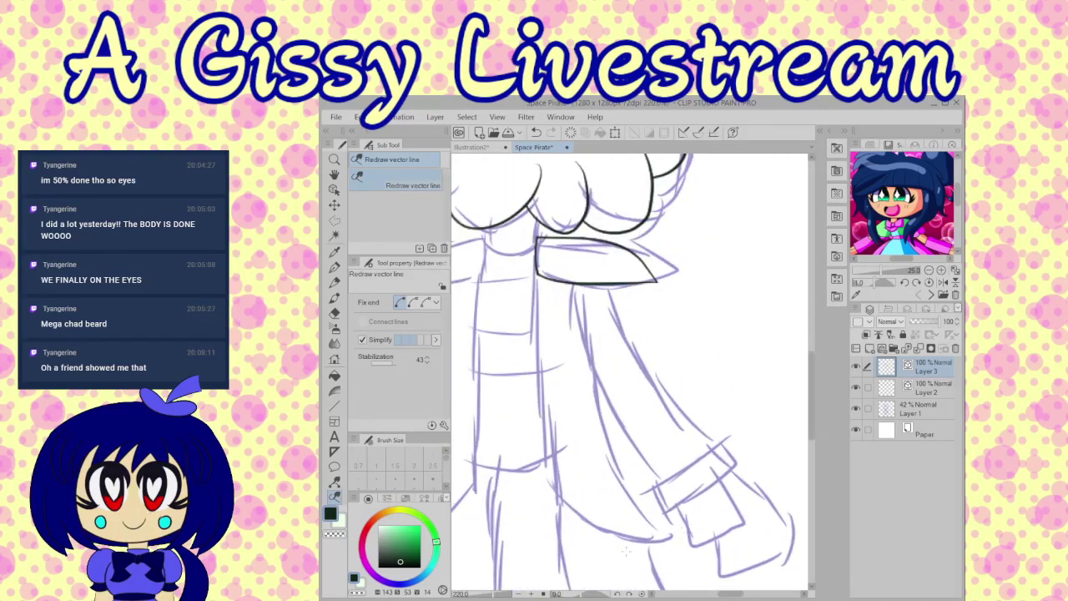
key(p)
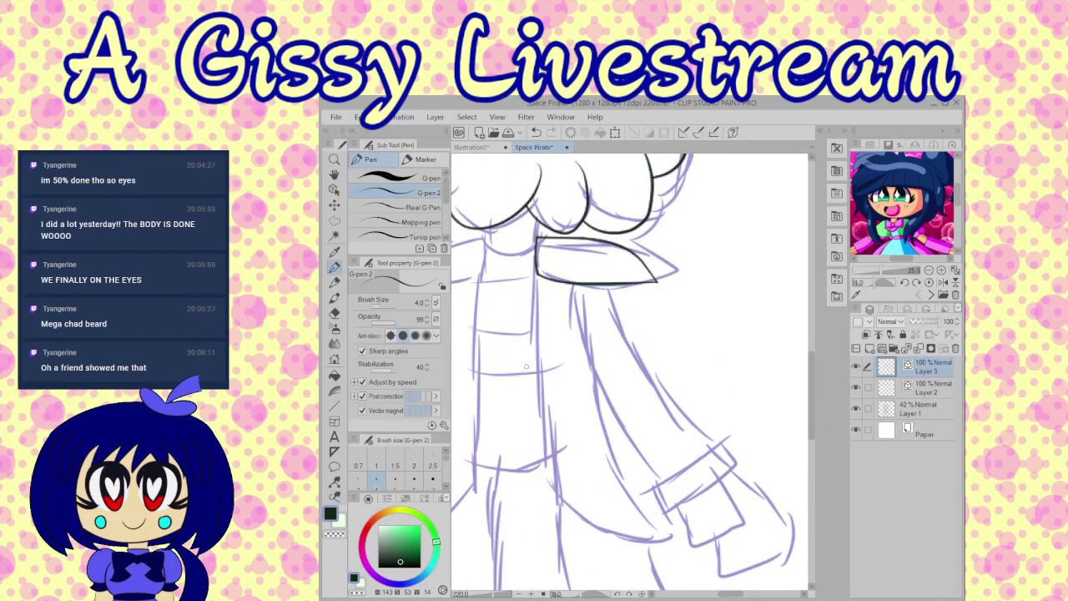
mouse_move(546, 260)
mouse_down()
mouse_move(534, 290)
mouse_move(560, 506)
mouse_up()
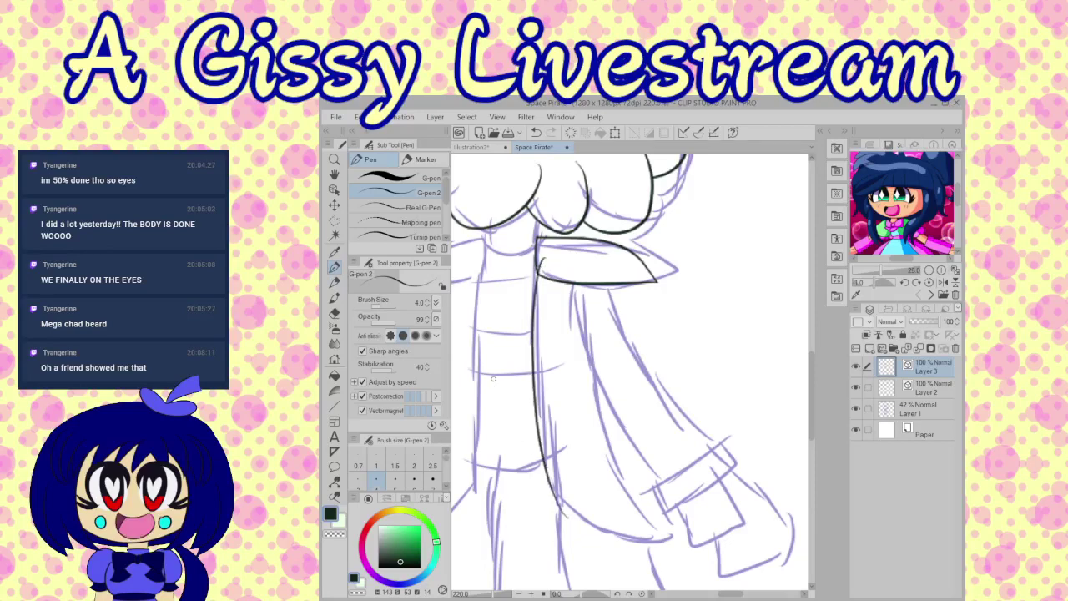
drag(574, 259, 667, 540)
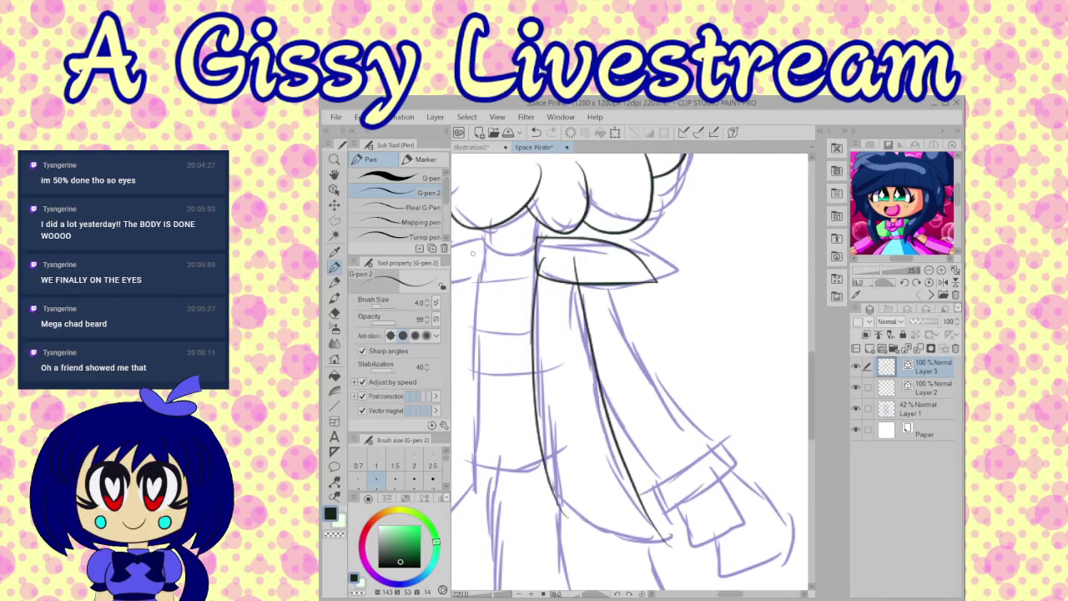
key(ctrl+z)
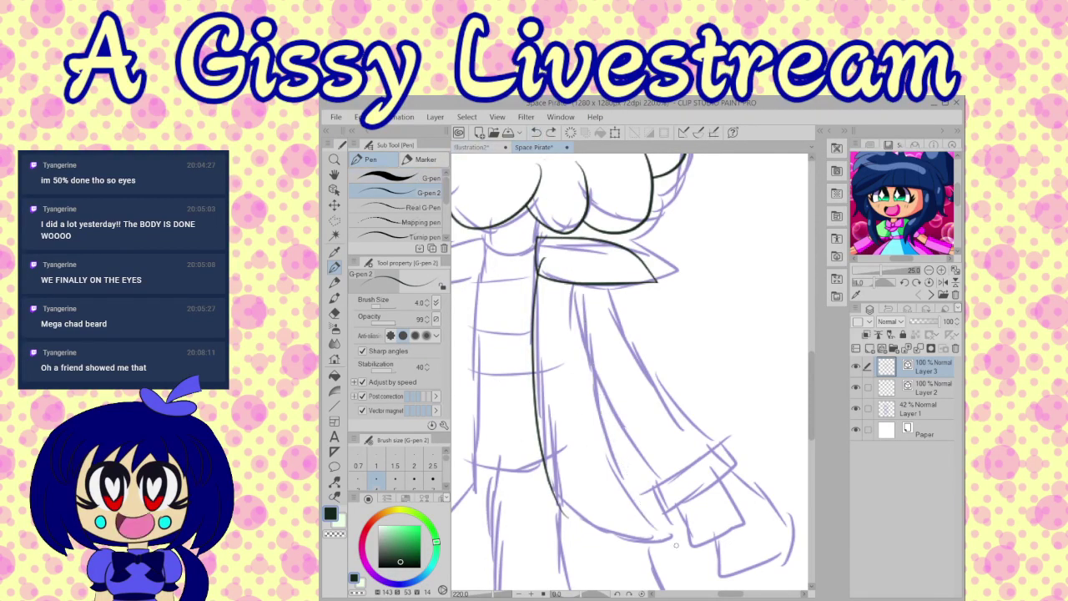
mouse_move(667, 541)
mouse_down()
mouse_move(576, 343)
mouse_move(567, 237)
mouse_up()
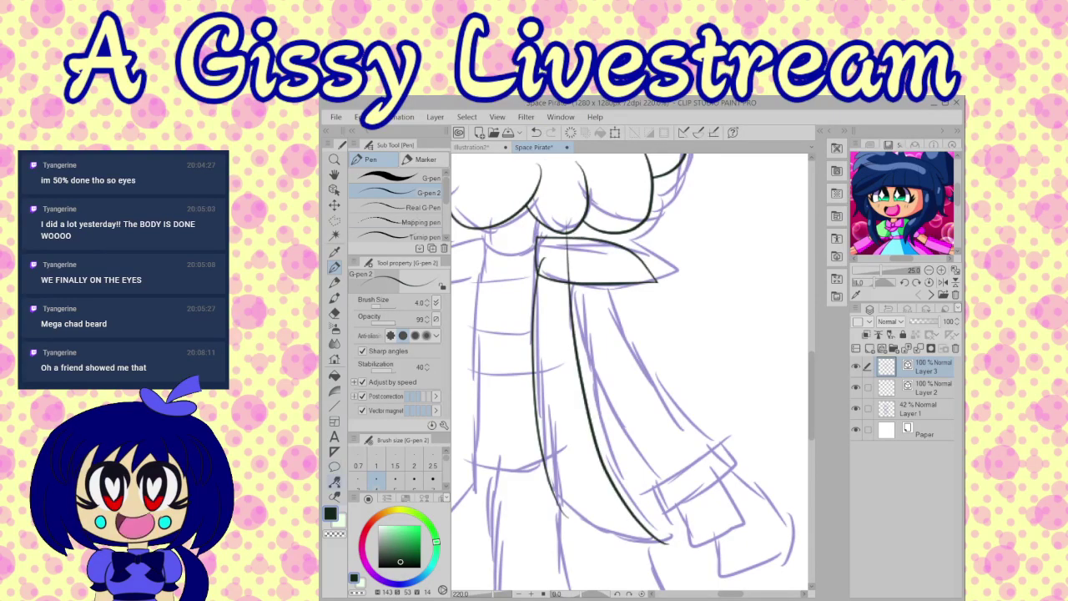
Step: Shift the upper part of the coat's side line slightly outward beneath the collar with Pinch vector line
click(334, 481)
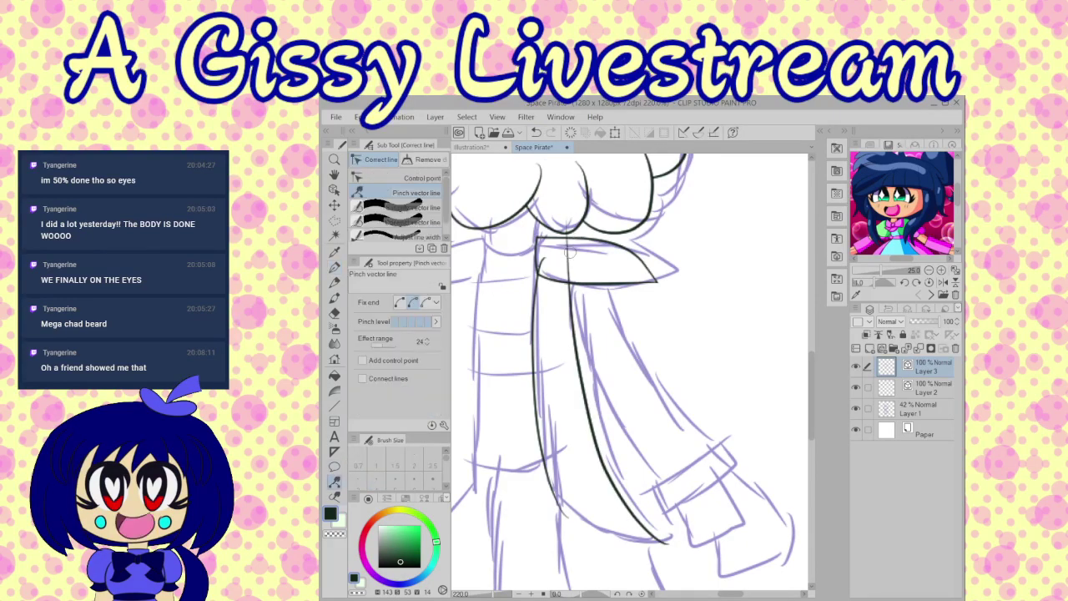
drag(569, 254, 580, 258)
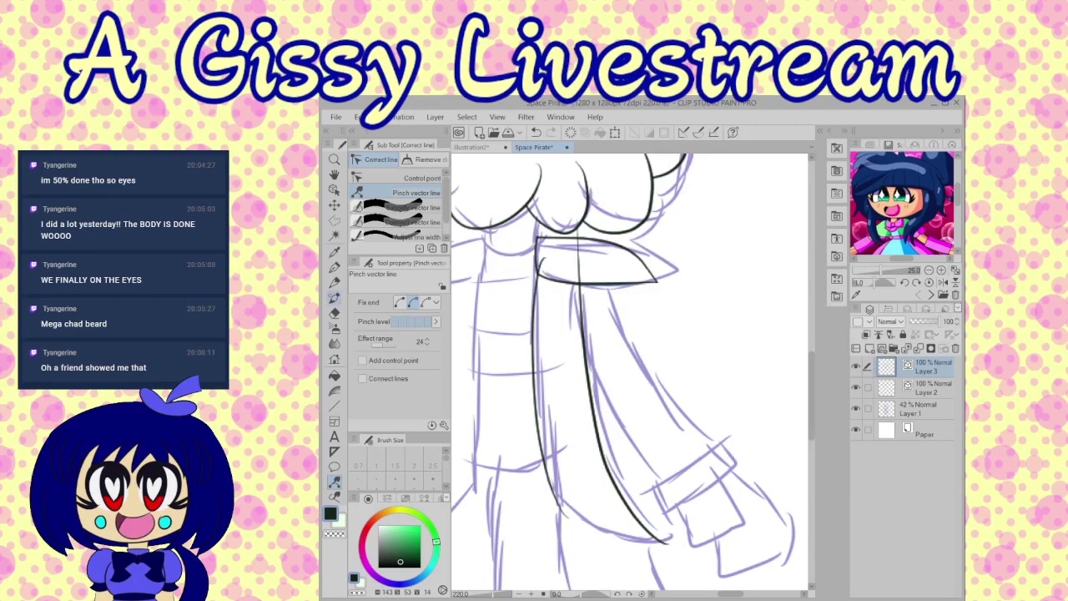
key(e)
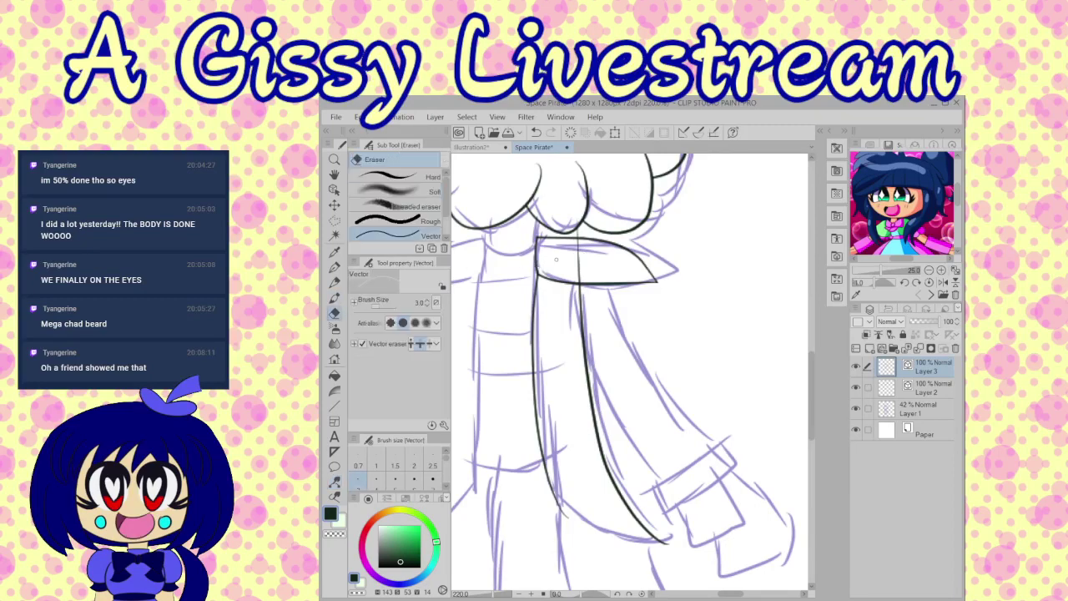
Step: Erase the coat side line's overhang inside the right collar flap with the vector eraser, undoing the stray erasure of the beard outline
click(580, 257)
click(580, 232)
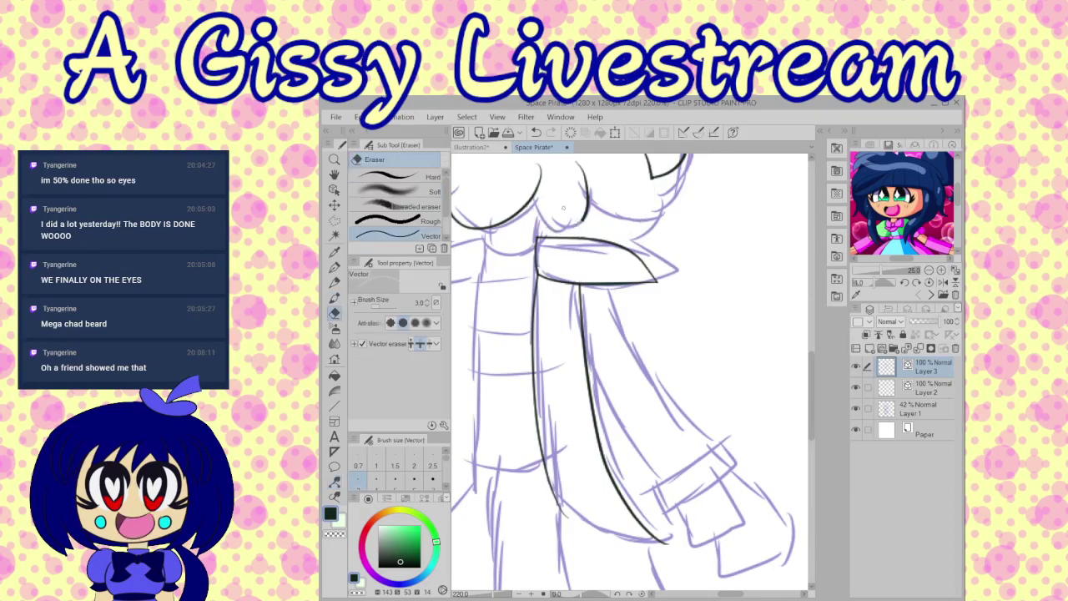
click(535, 131)
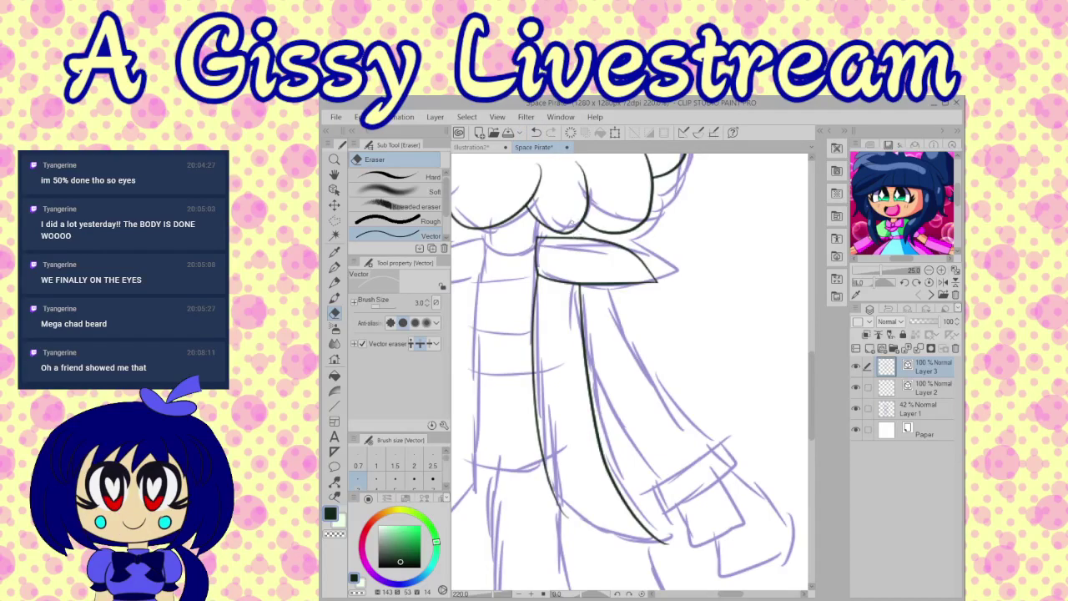
Step: Ink the curved bottom hem of the right coat panel with the G-pen 2, undoing the first stroke and redrawing it lower
key(p)
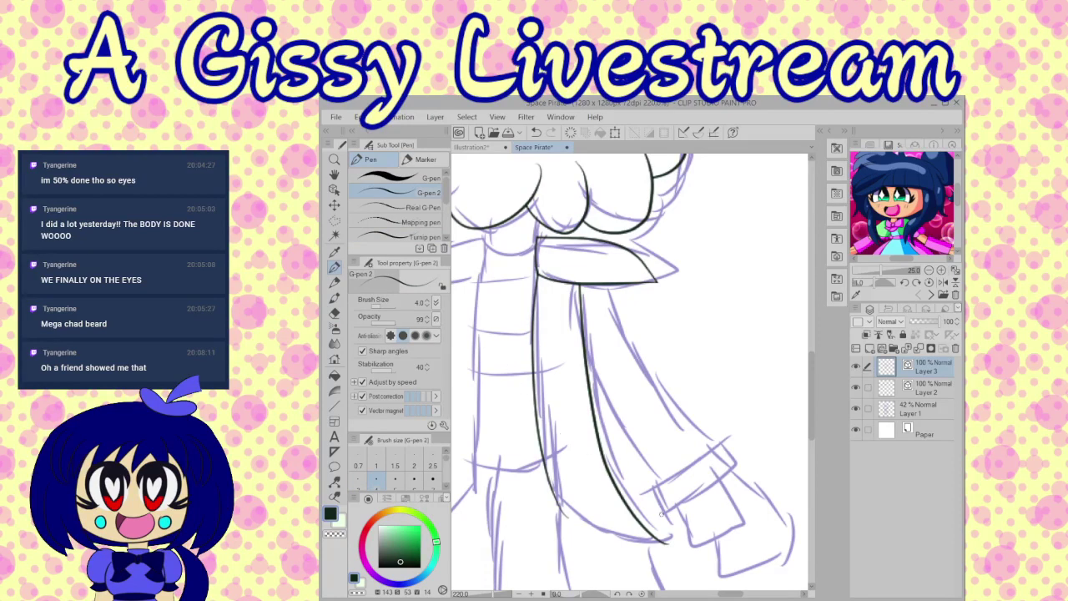
drag(534, 472, 660, 519)
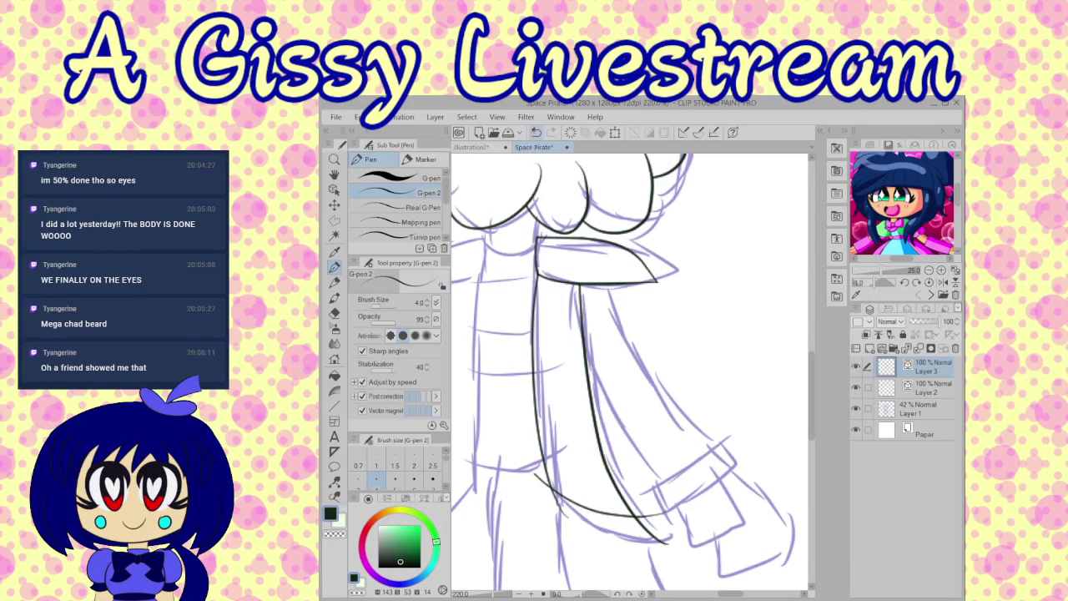
click(536, 131)
drag(545, 484, 675, 528)
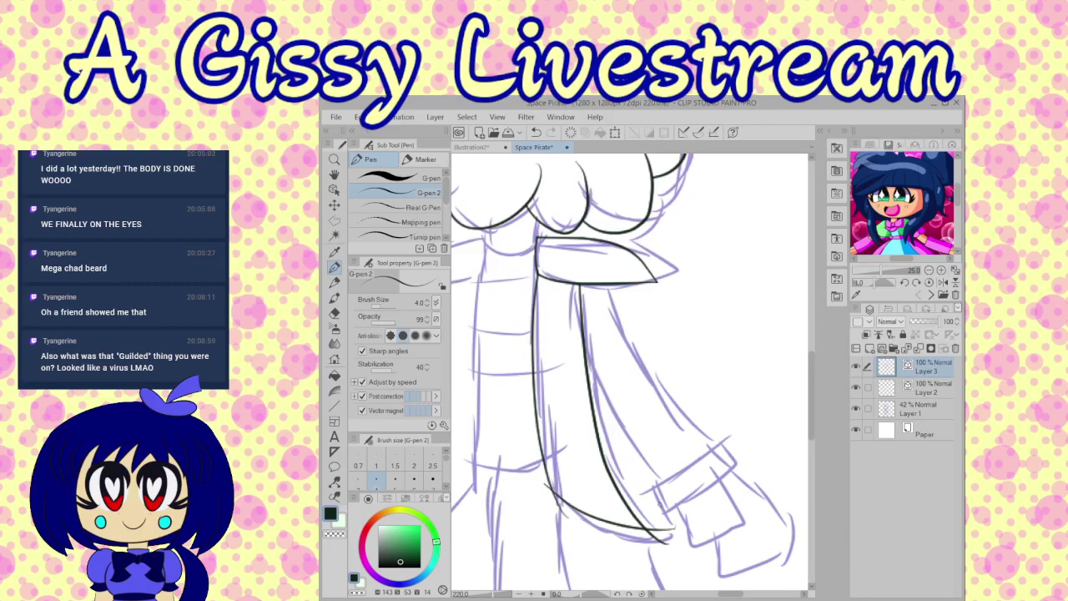
Step: Pull the outer end of the right coat panel's hem down onto the sketch with Pinch vector line
scroll(730, 517, up, 3)
scroll(730, 517, down, 4)
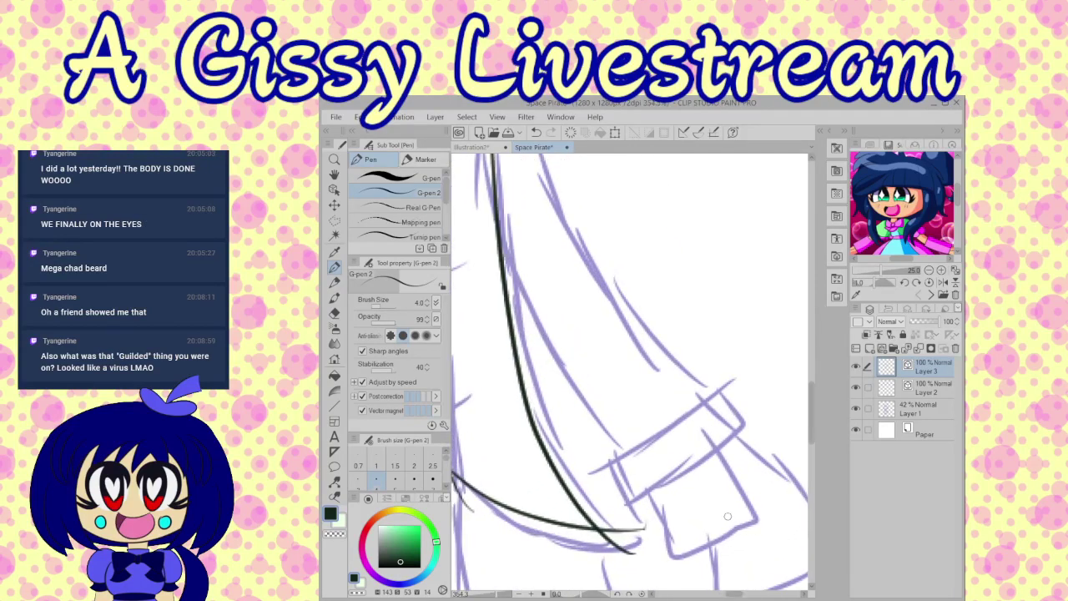
scroll(559, 496, up, 2)
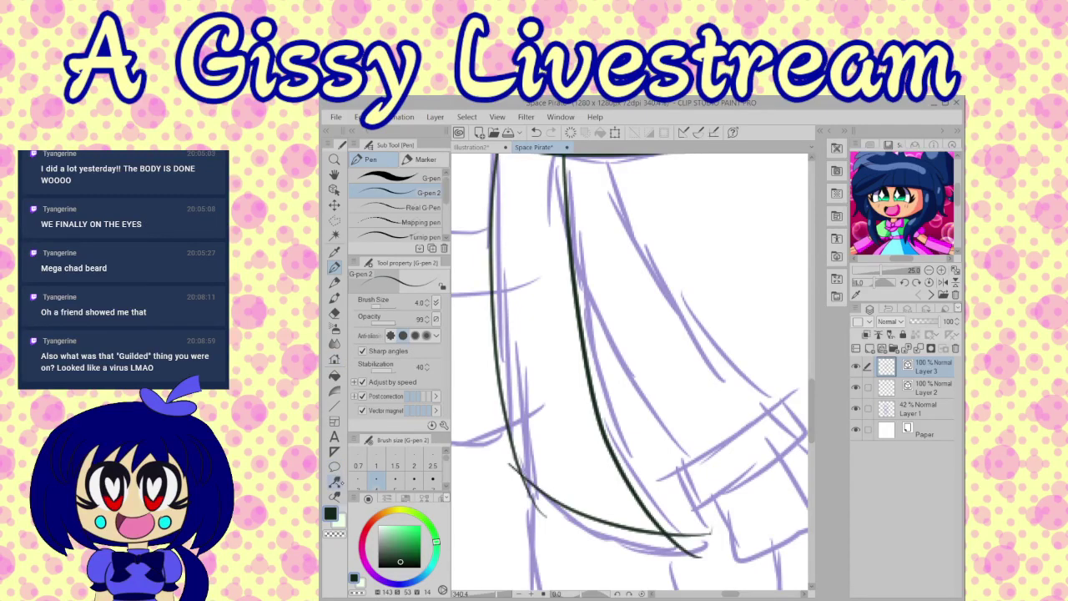
click(334, 482)
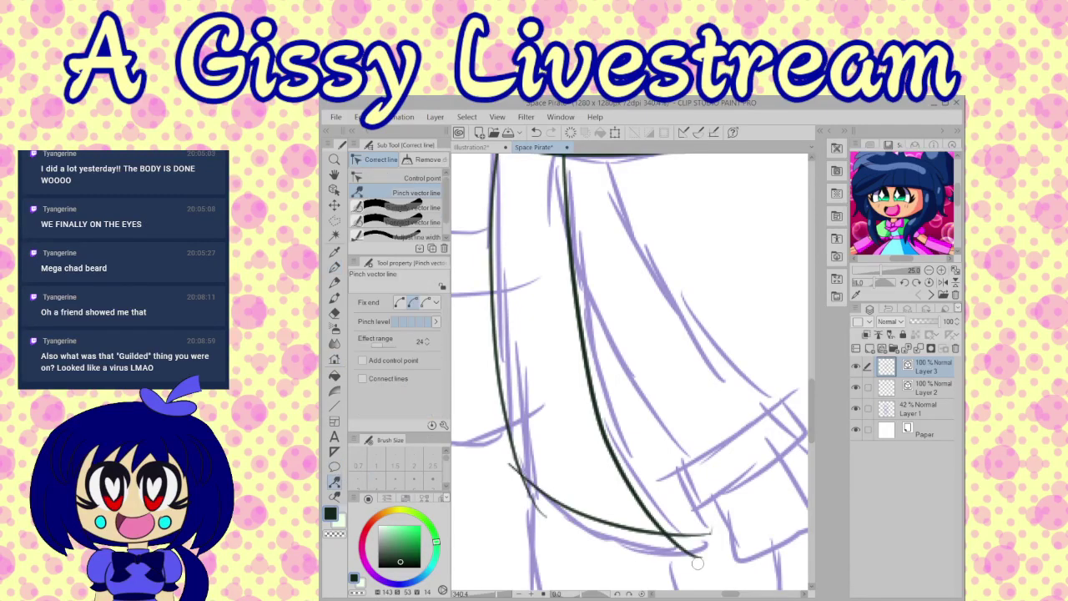
drag(708, 531, 698, 541)
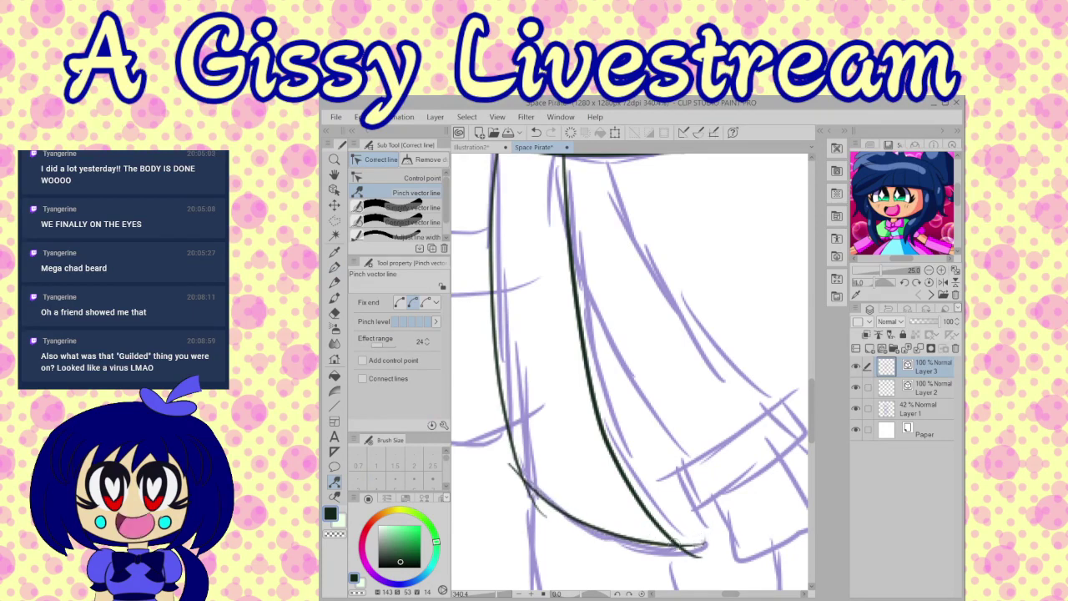
Step: Erase the overhanging line ends at both bottom corners of the right coat panel with the vector eraser
click(335, 313)
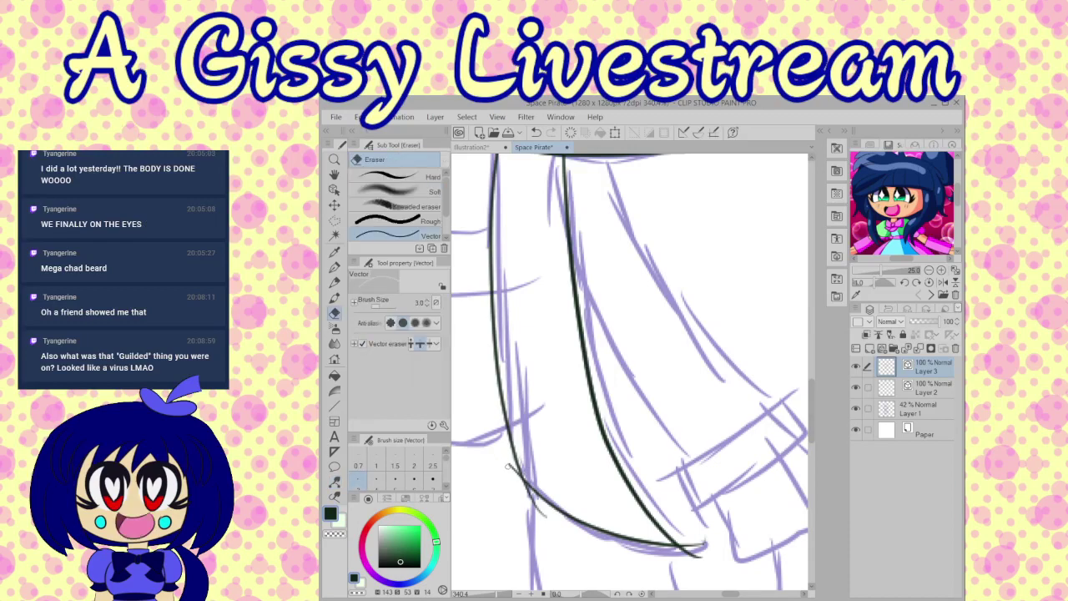
click(545, 511)
drag(686, 540, 679, 558)
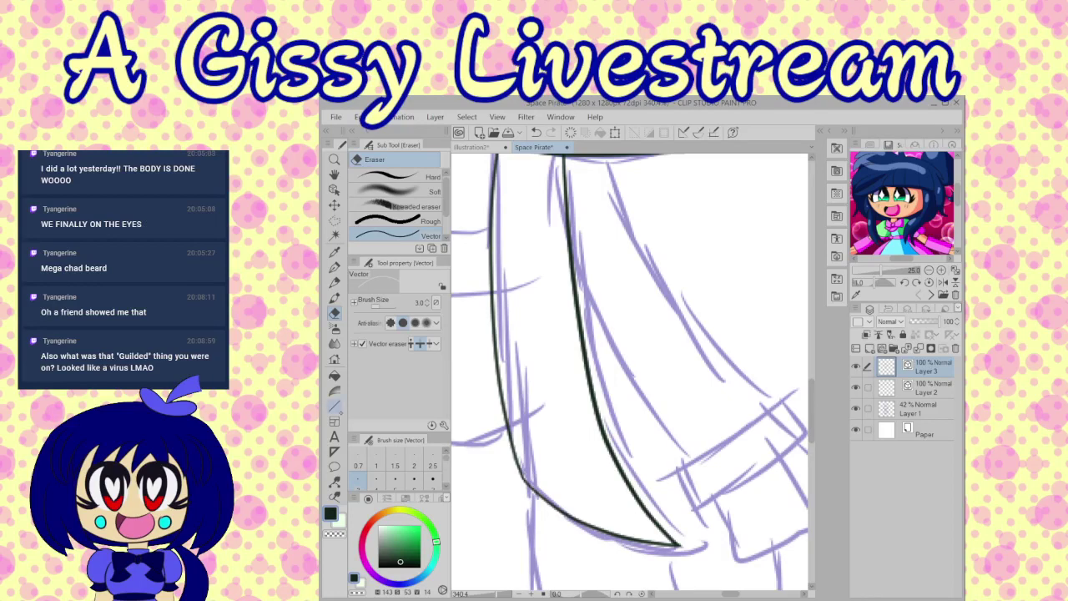
Step: Ink the left collar flap's inner, lower and upper edges with the G-pen 2, undoing and redrawing the lower edge
scroll(584, 321, down, 5)
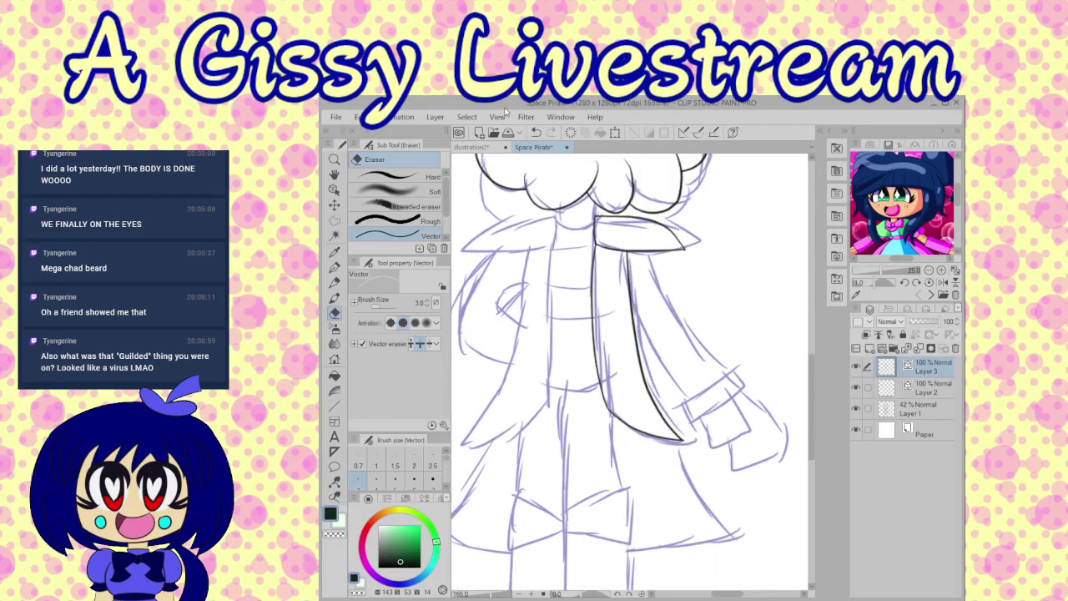
scroll(521, 222, up, 5)
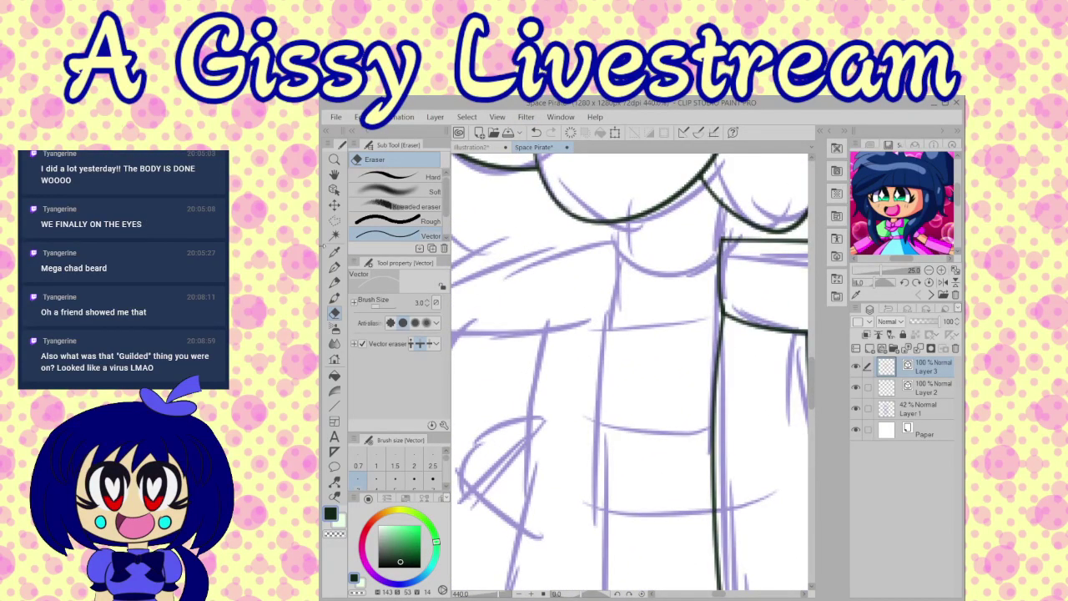
click(334, 267)
drag(604, 329, 619, 224)
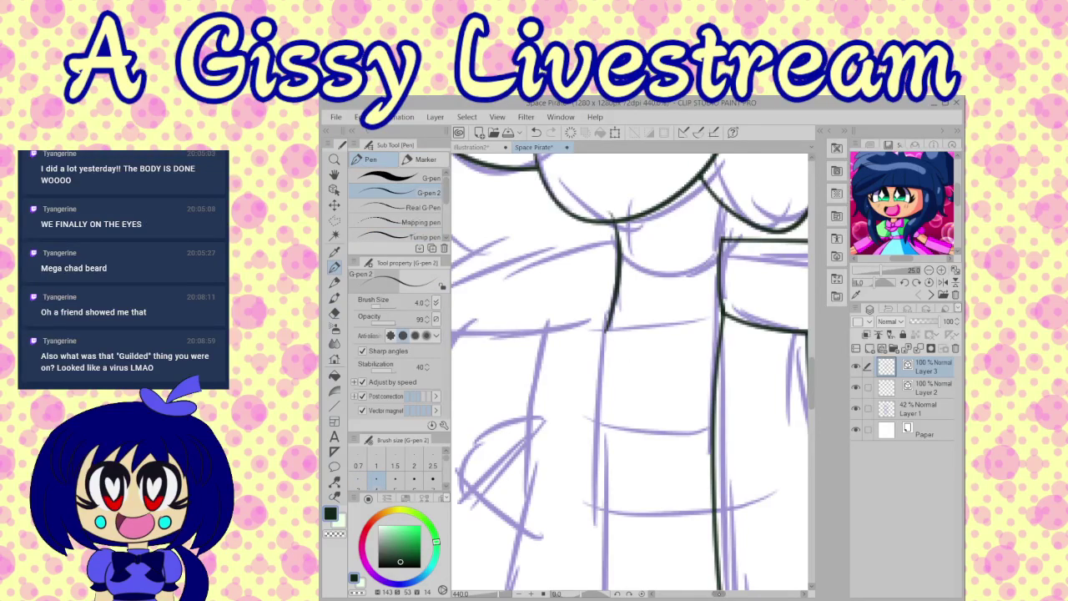
drag(718, 593, 711, 593)
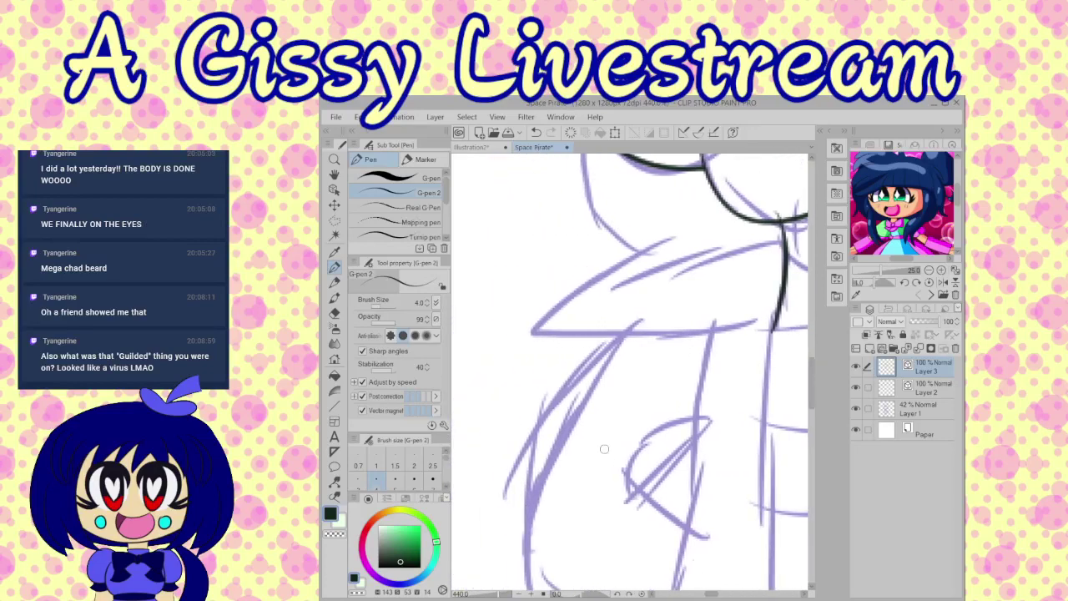
drag(531, 337, 805, 315)
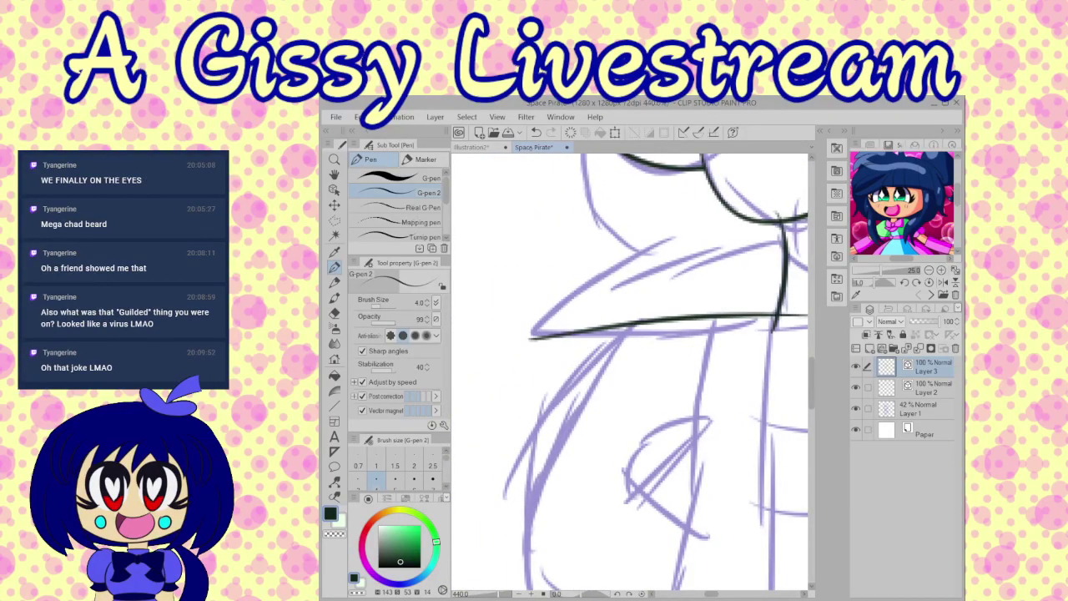
click(536, 132)
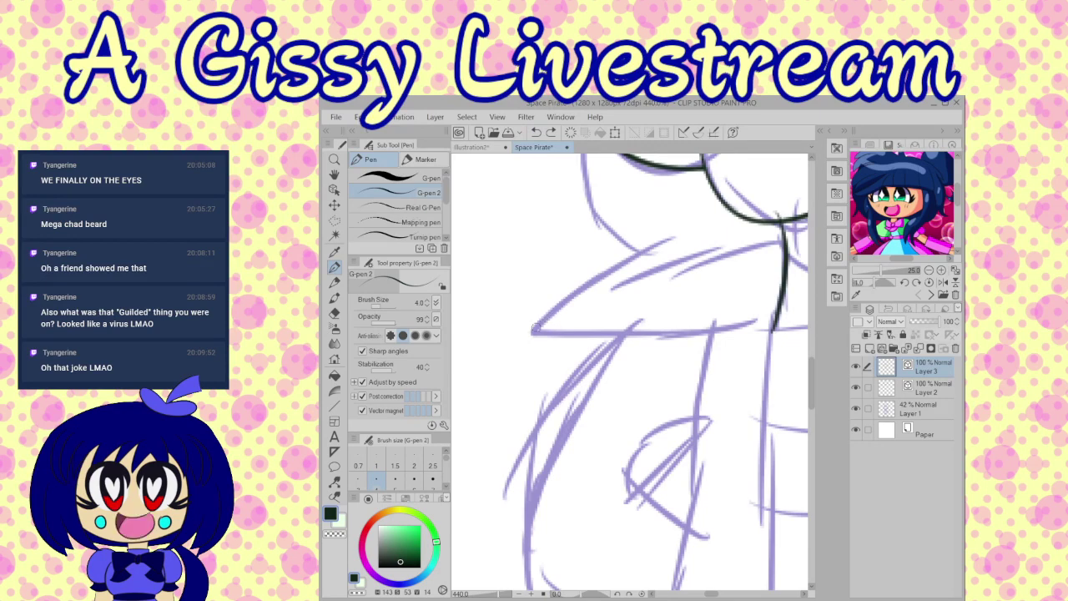
drag(533, 329, 789, 312)
drag(533, 329, 788, 244)
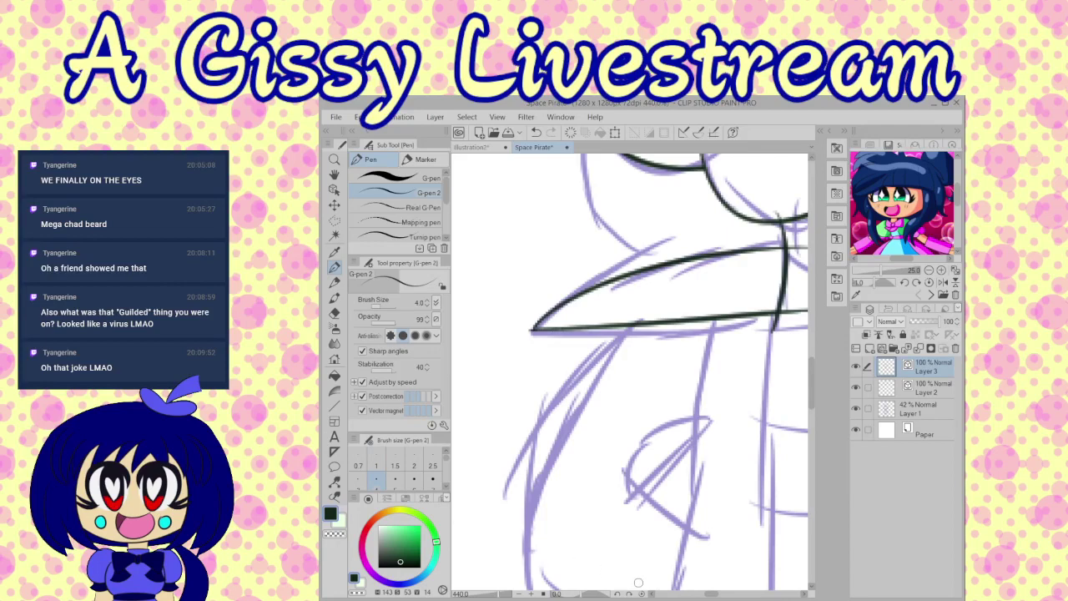
Step: Bend the left collar flap's lower edge slightly down and raise its upper edge's inner end with Pinch vector line
drag(711, 594, 714, 593)
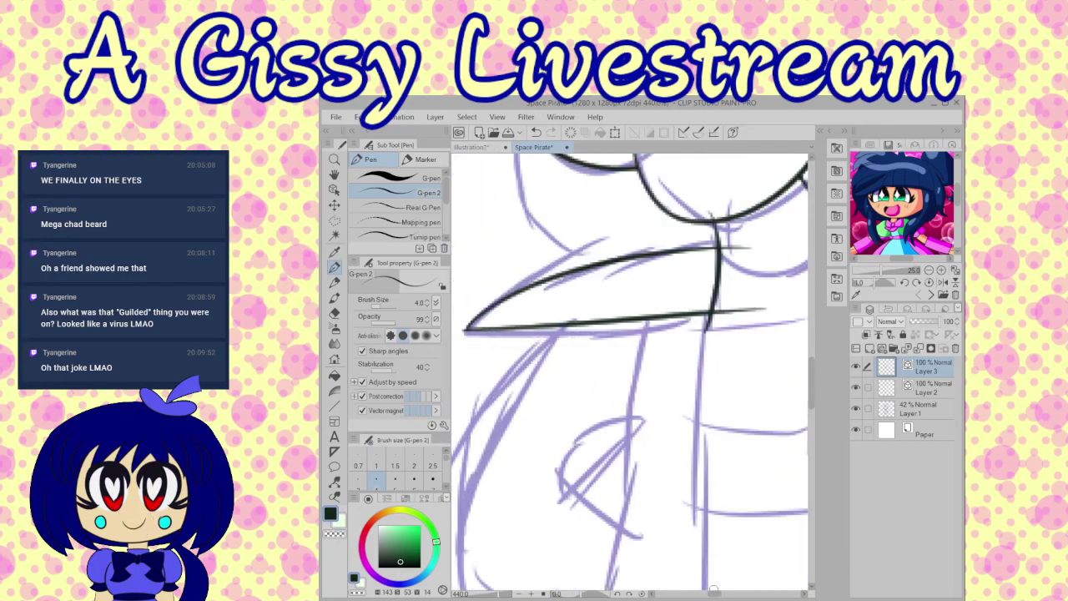
click(334, 481)
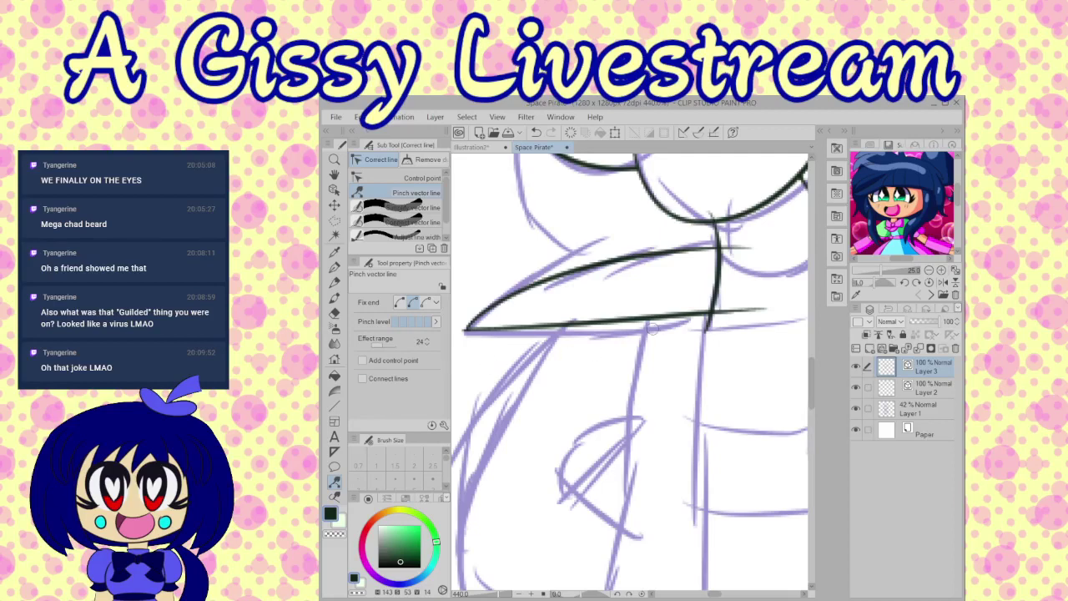
drag(655, 315, 653, 324)
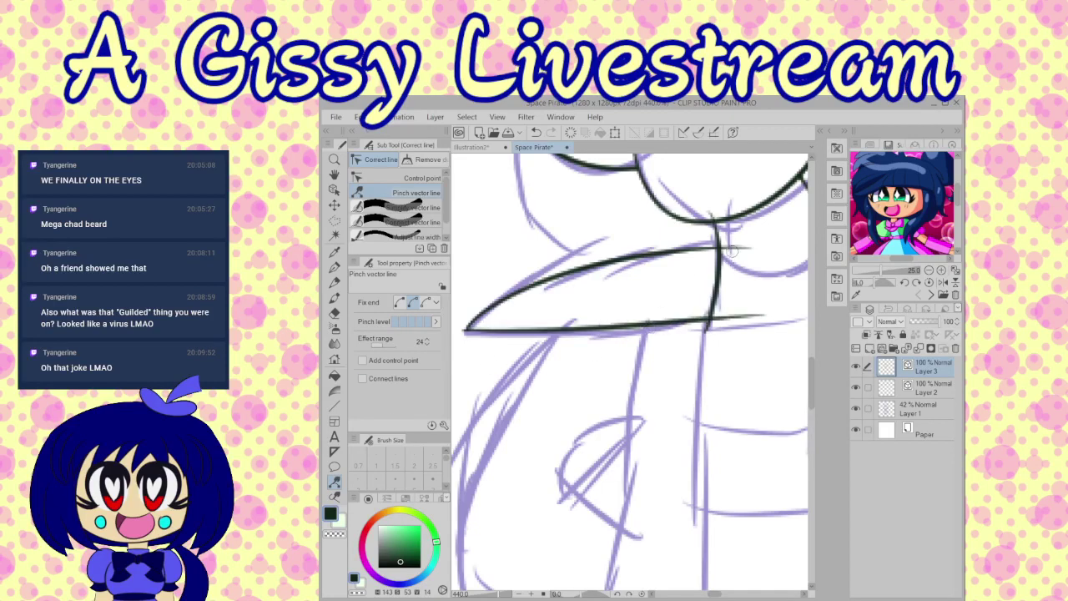
drag(733, 249, 730, 243)
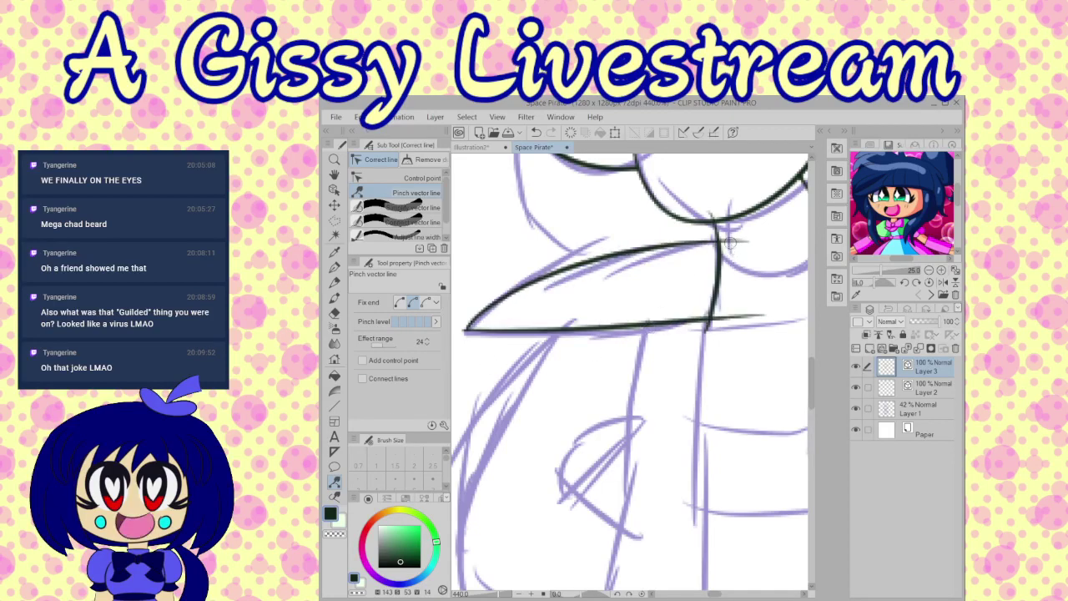
Step: Erase the overhanging line ends at the left collar flap's two inner corners with the vector eraser
click(334, 313)
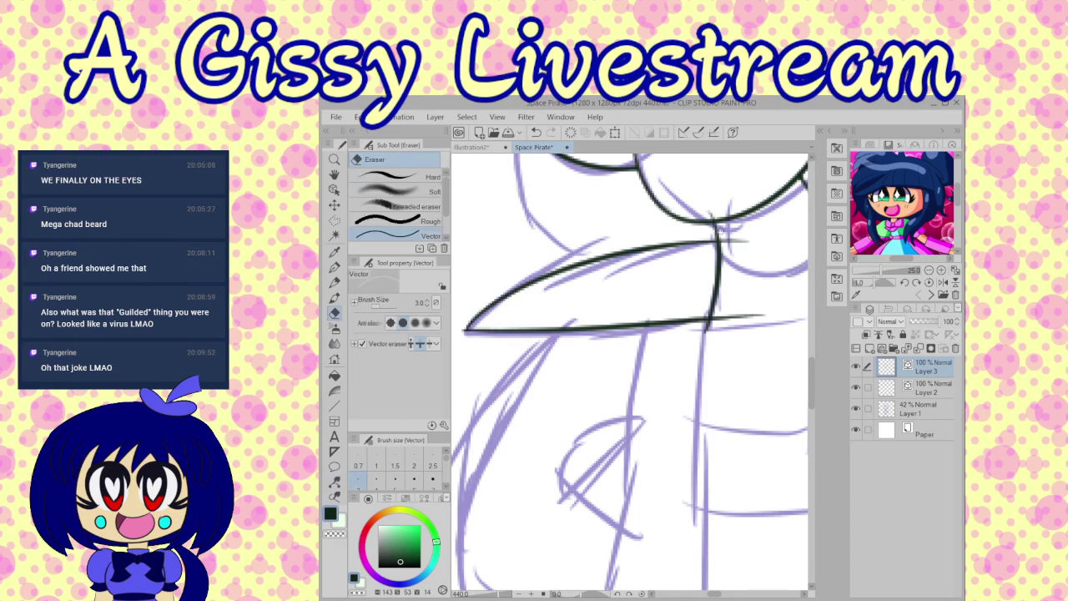
drag(715, 225, 740, 239)
drag(733, 317, 716, 331)
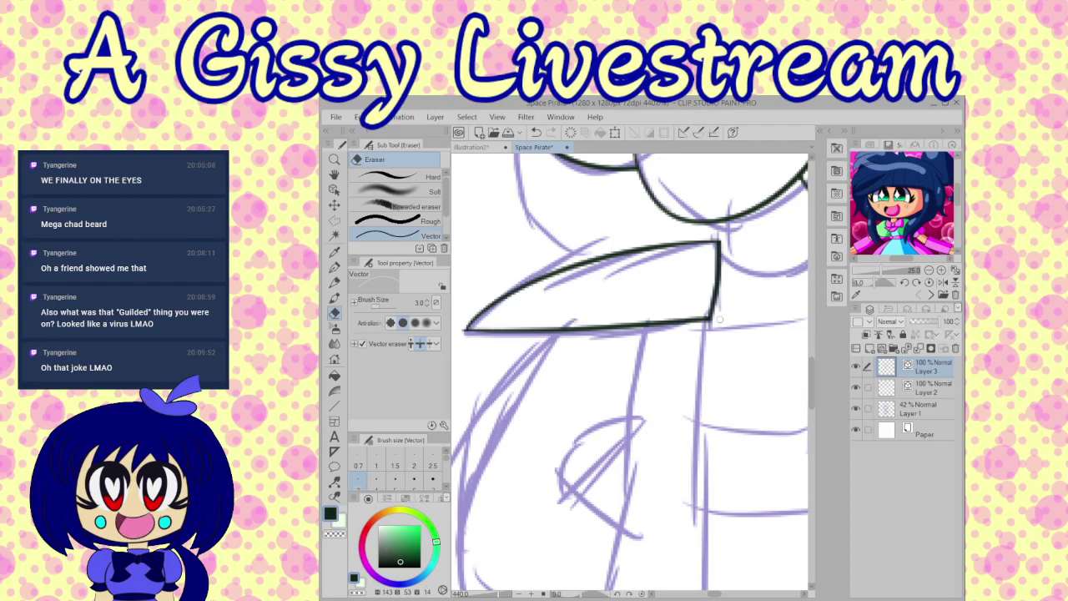
Step: Ink the left coat panel's front edge, side line and curved hem with the G-pen 2, undoing and redrawing the hem
scroll(652, 297, down, 1)
scroll(651, 297, down, 4)
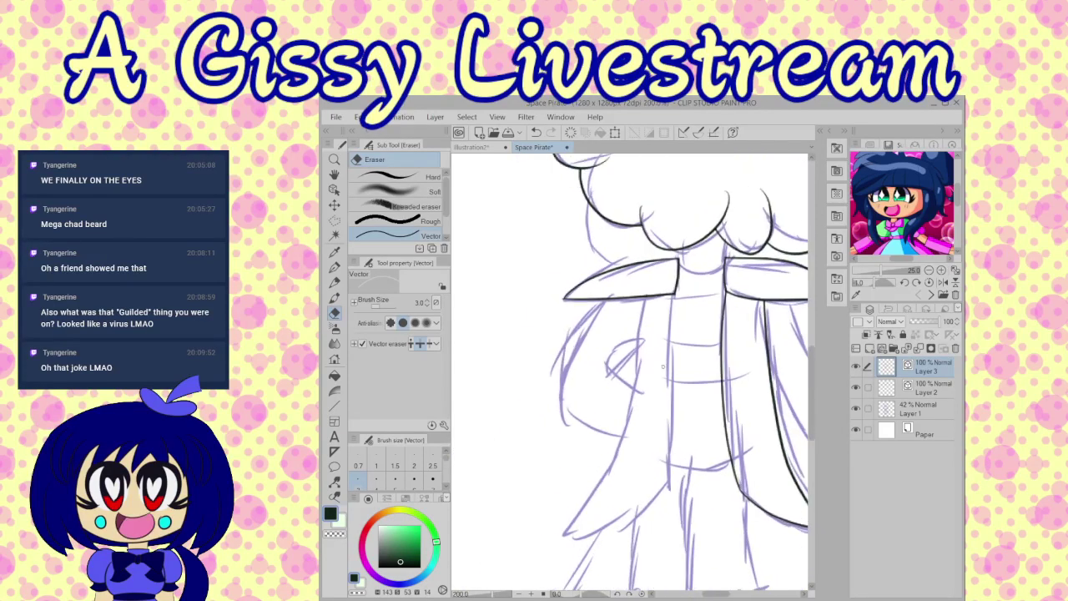
scroll(703, 399, up, 3)
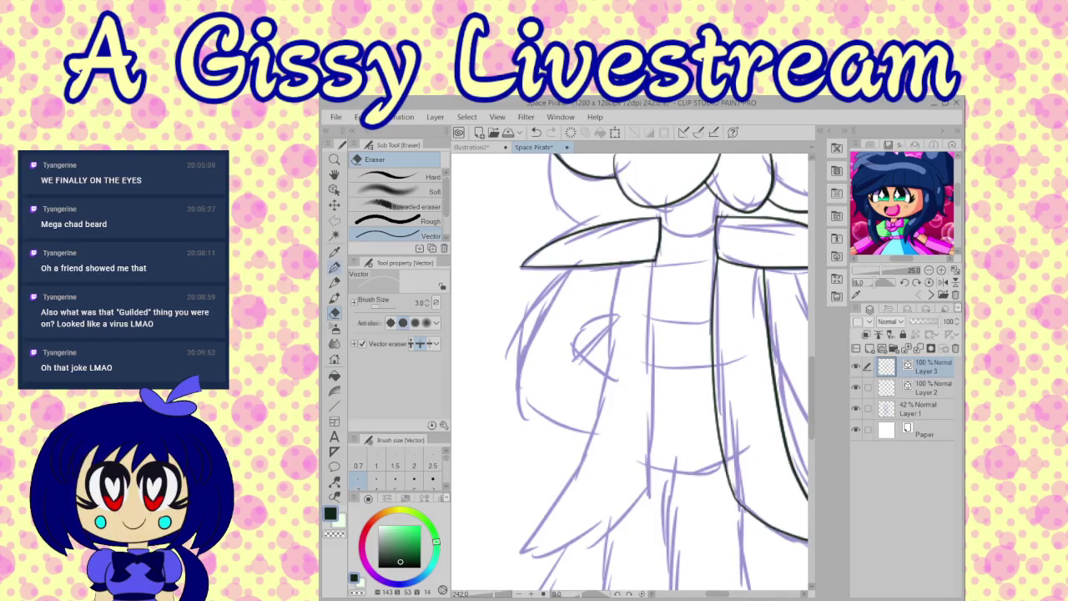
click(335, 266)
drag(656, 221, 645, 510)
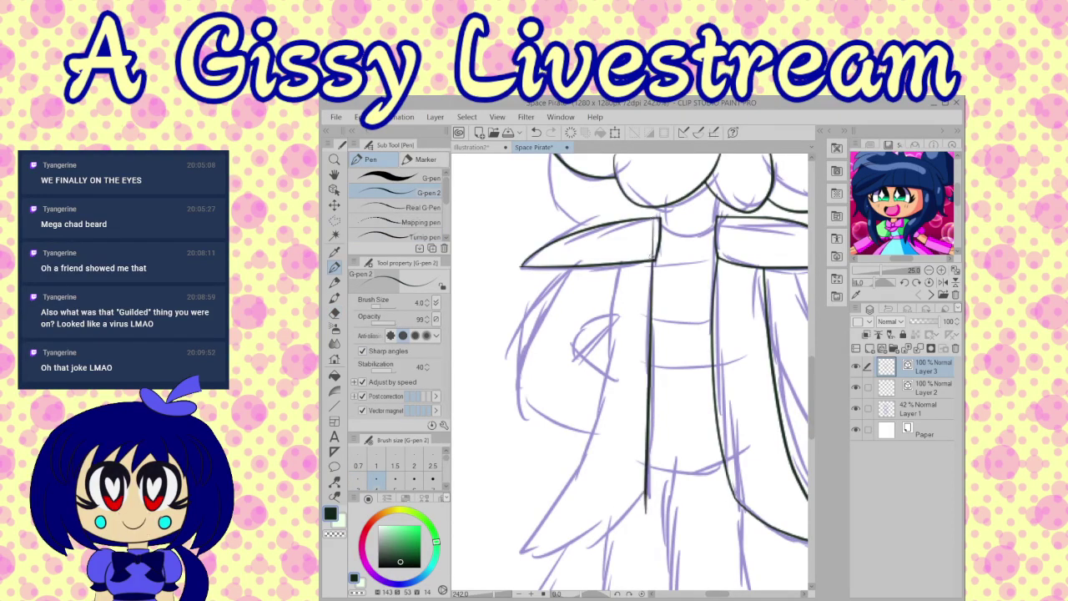
mouse_move(617, 256)
mouse_down()
mouse_move(514, 559)
mouse_move(680, 457)
mouse_up()
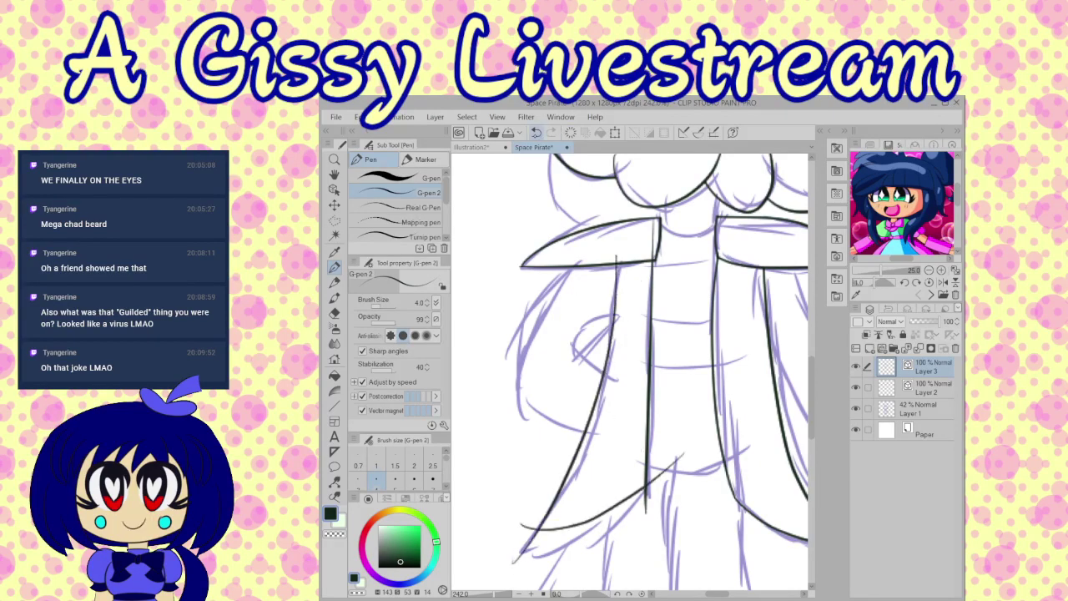
click(535, 132)
drag(513, 546, 680, 450)
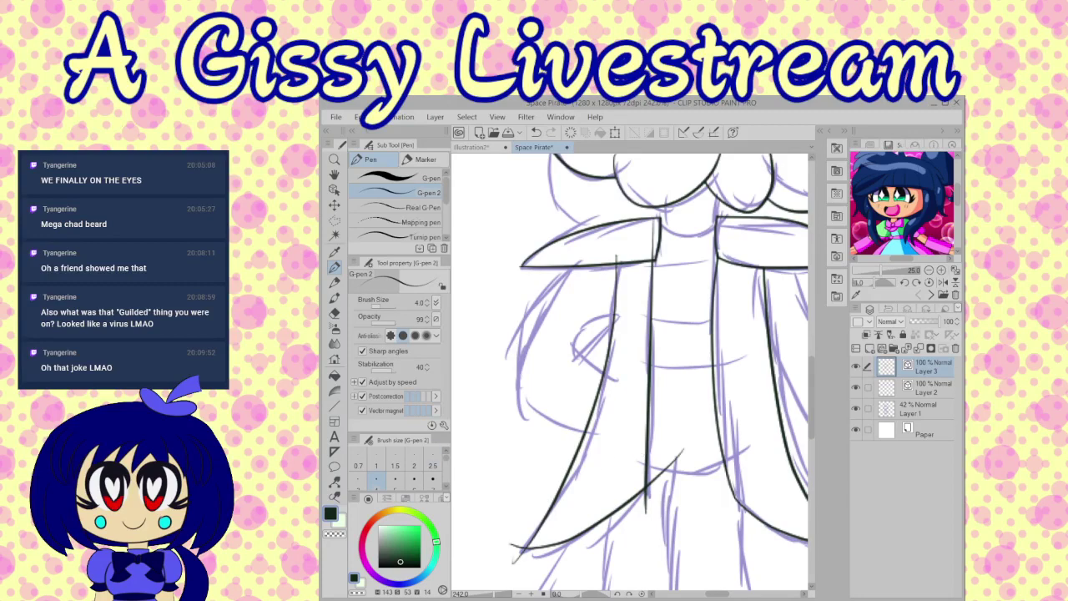
Step: Erase the overhanging line ends at the left coat panel's bottom corners and above the collar's lower edge with the vector eraser
key(e)
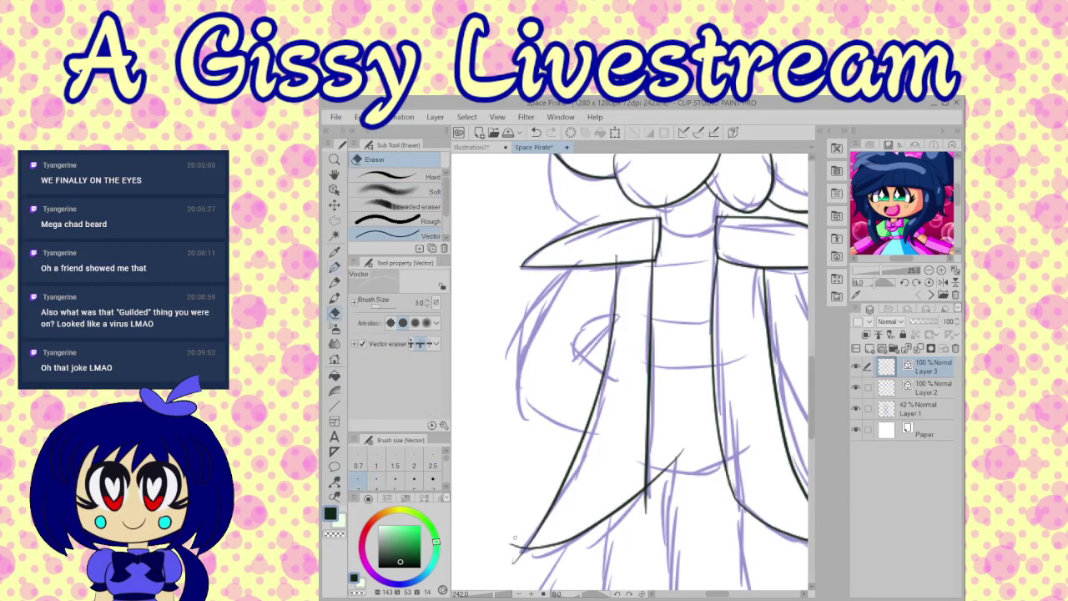
drag(515, 541, 513, 557)
drag(640, 506, 663, 456)
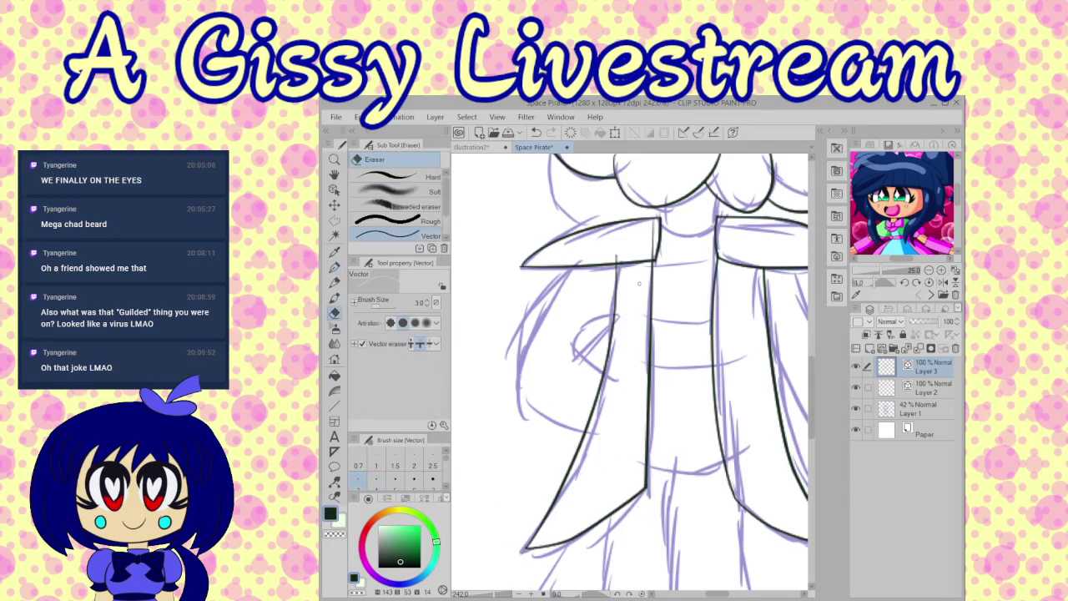
drag(649, 247, 647, 244)
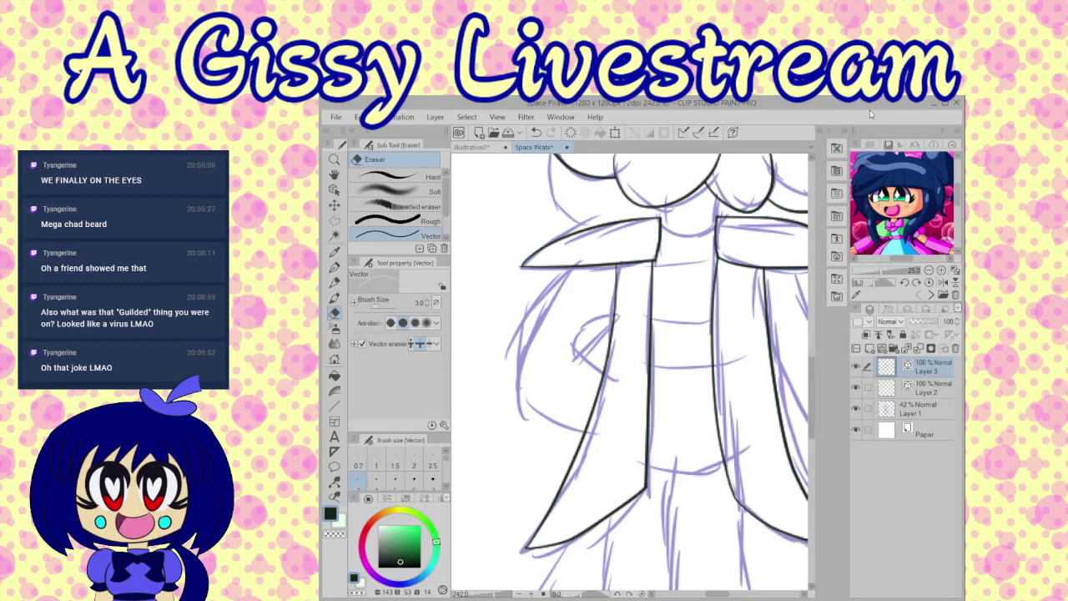
Step: Ink the curved neckline between the two collar flaps with the G-pen 2, undoing and redrawing the stroke until it follows the sketch
scroll(775, 221, up, 2)
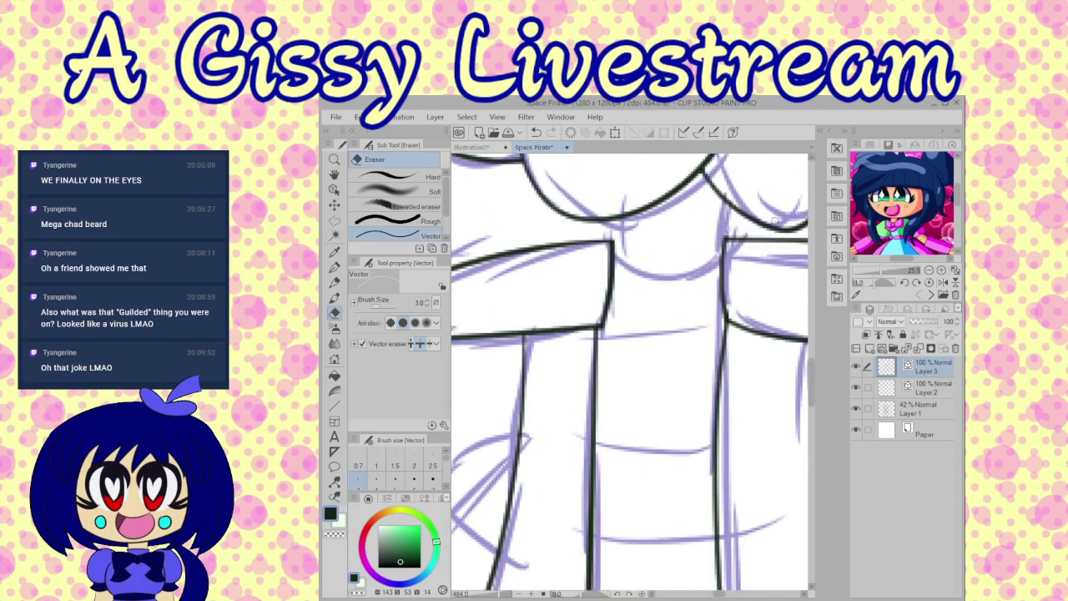
scroll(775, 221, up, 1)
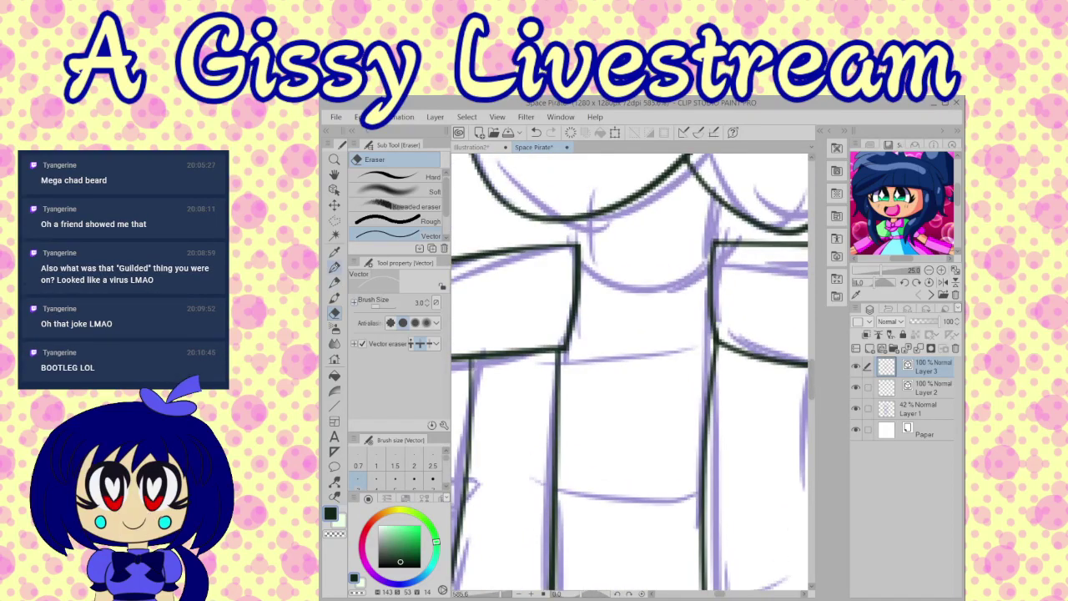
click(335, 266)
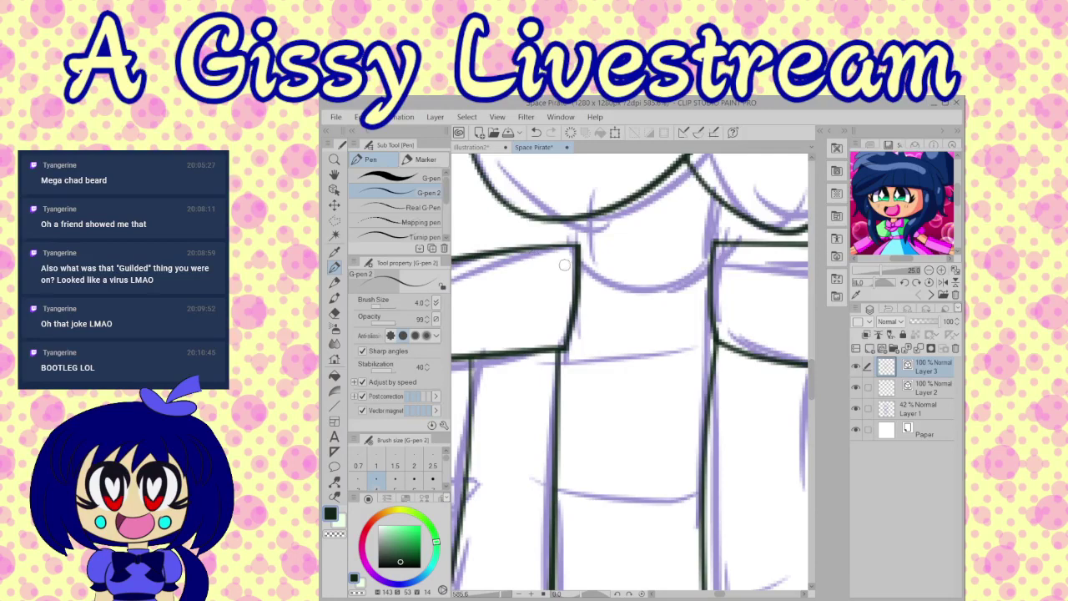
mouse_move(561, 265)
mouse_down()
mouse_move(683, 304)
mouse_move(778, 248)
mouse_up()
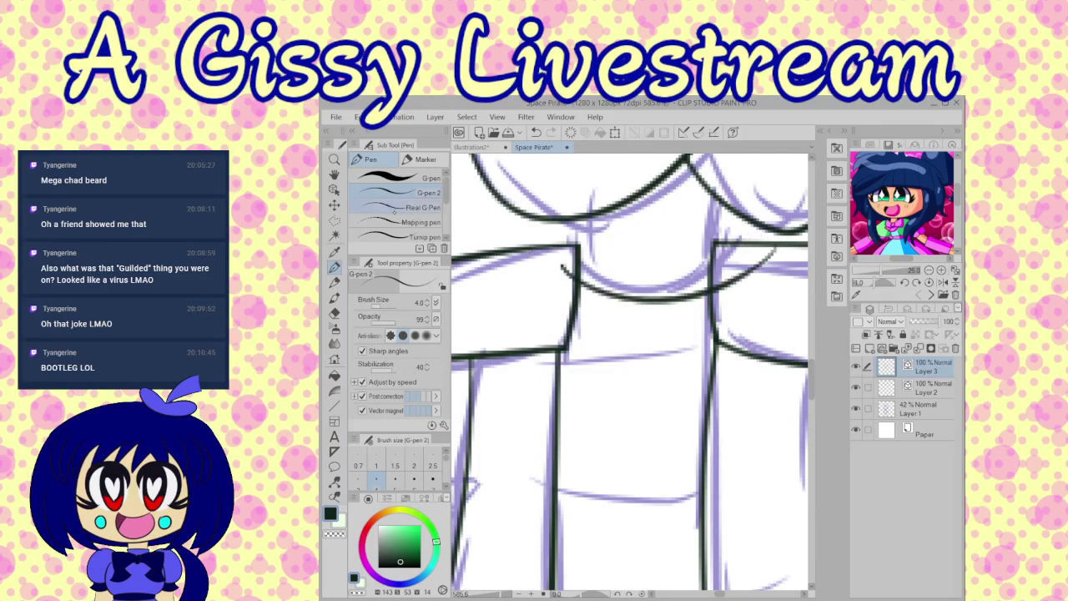
click(536, 131)
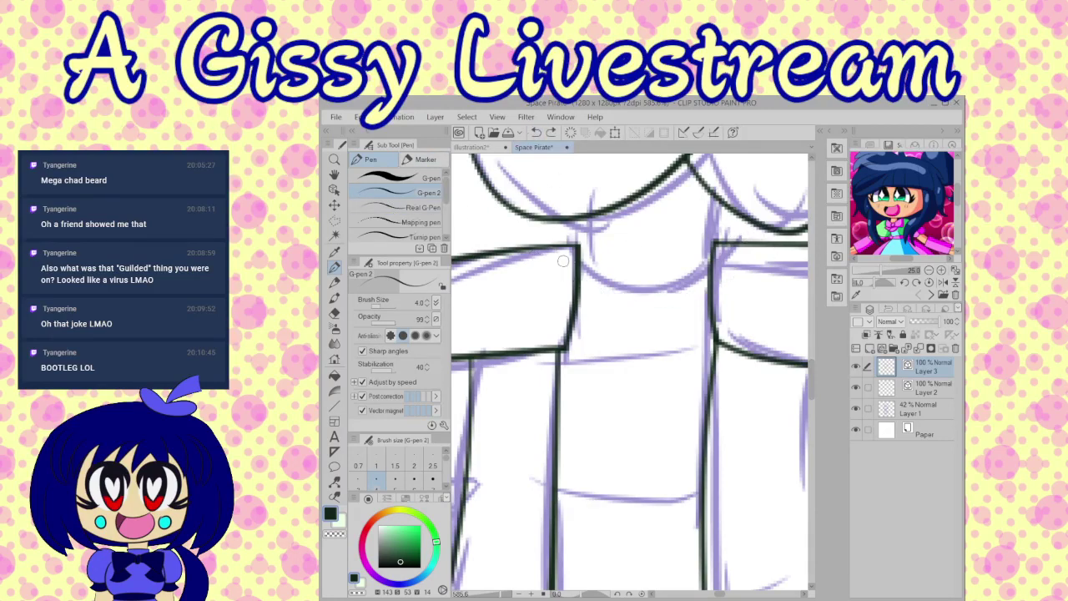
mouse_move(563, 260)
mouse_down()
mouse_move(689, 283)
mouse_move(715, 246)
mouse_up()
click(536, 132)
mouse_move(562, 259)
mouse_down()
mouse_move(586, 281)
mouse_move(719, 249)
mouse_up()
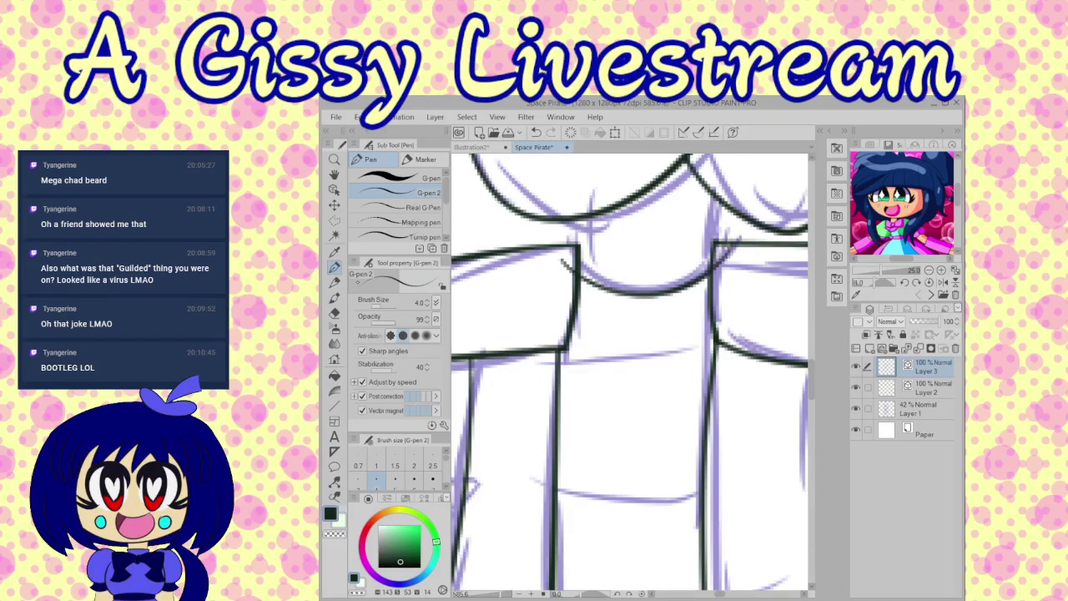
Step: Erase the neckline's overhanging ends inside both collar flaps with the vector eraser
click(334, 313)
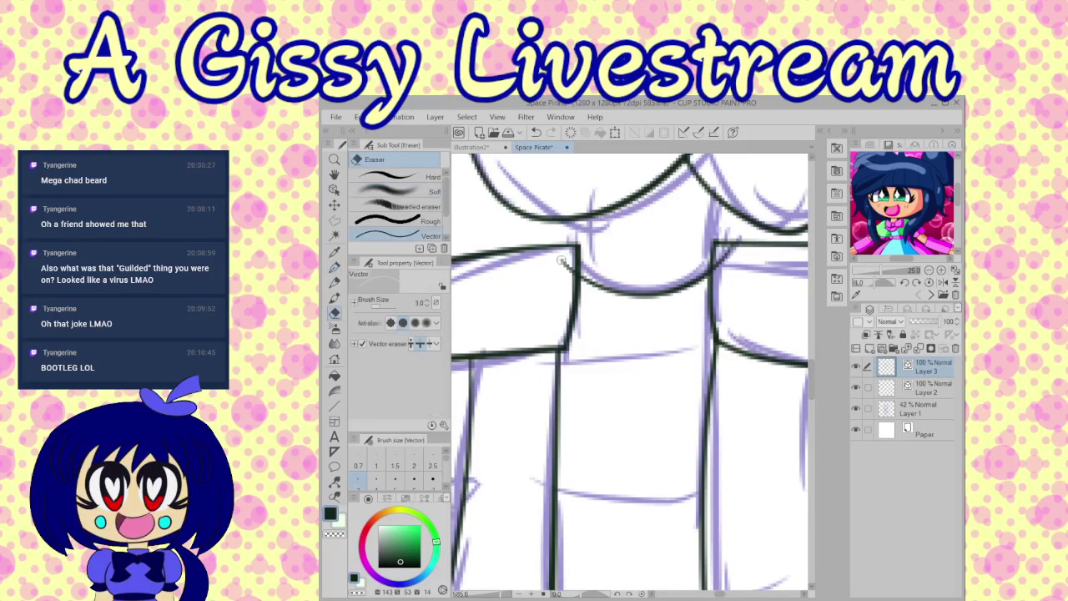
drag(561, 260, 571, 270)
drag(721, 246, 733, 262)
click(536, 132)
Step: Ink both sides of the neck from the collar up to the beard and erase their overhanging ends with the vector eraser
key(p)
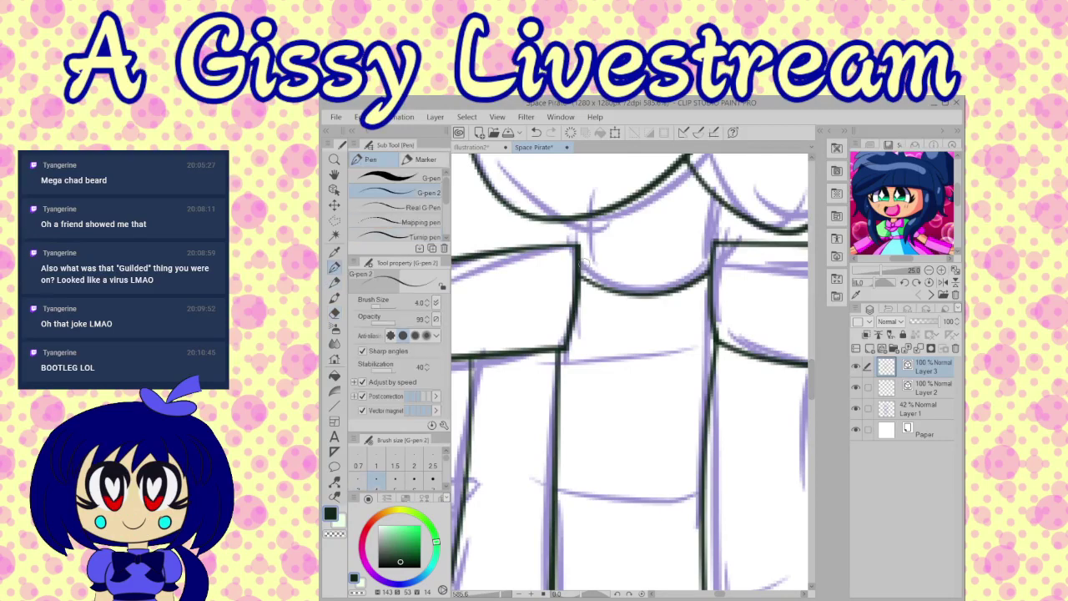
drag(577, 255, 582, 155)
drag(716, 259, 714, 121)
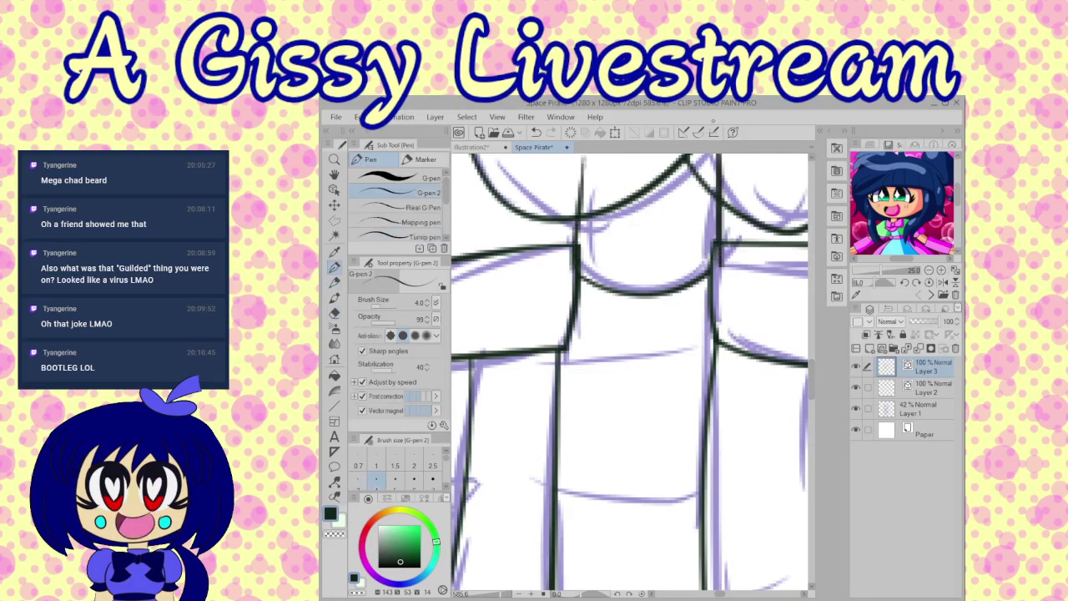
key(e)
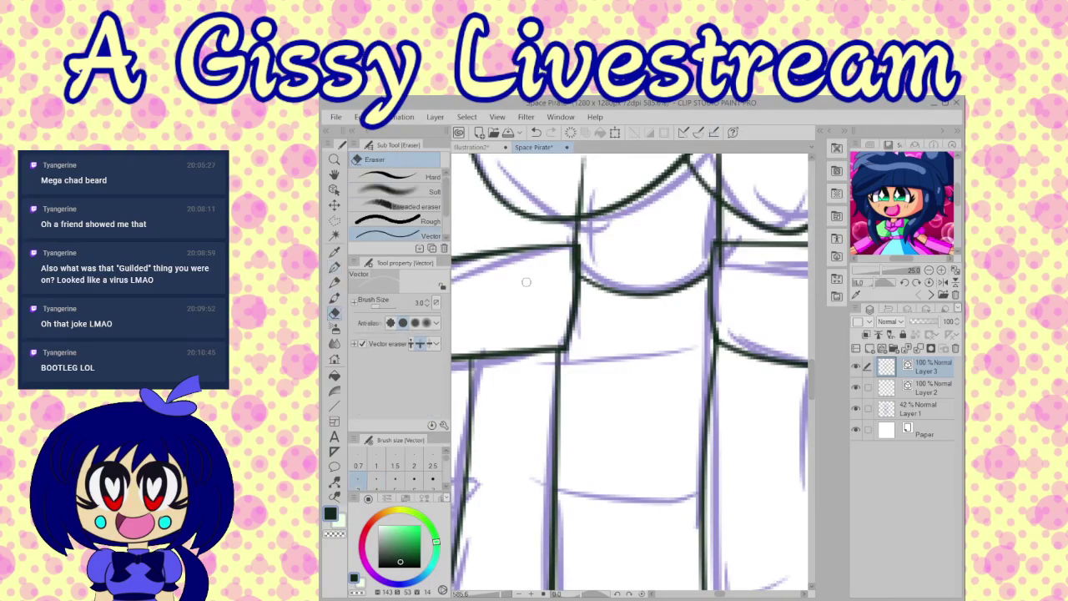
click(573, 257)
click(722, 256)
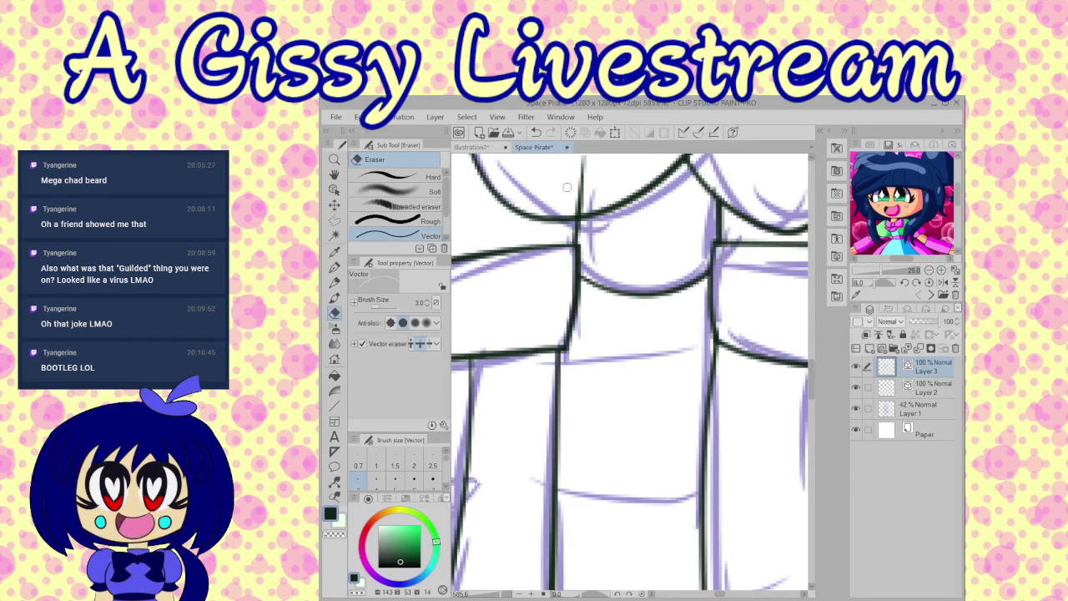
drag(584, 185, 590, 175)
Step: Ink the shirt's curved bottom hem between the coat panels with the G-pen 2 and erase its overhanging ends
scroll(594, 226, down, 5)
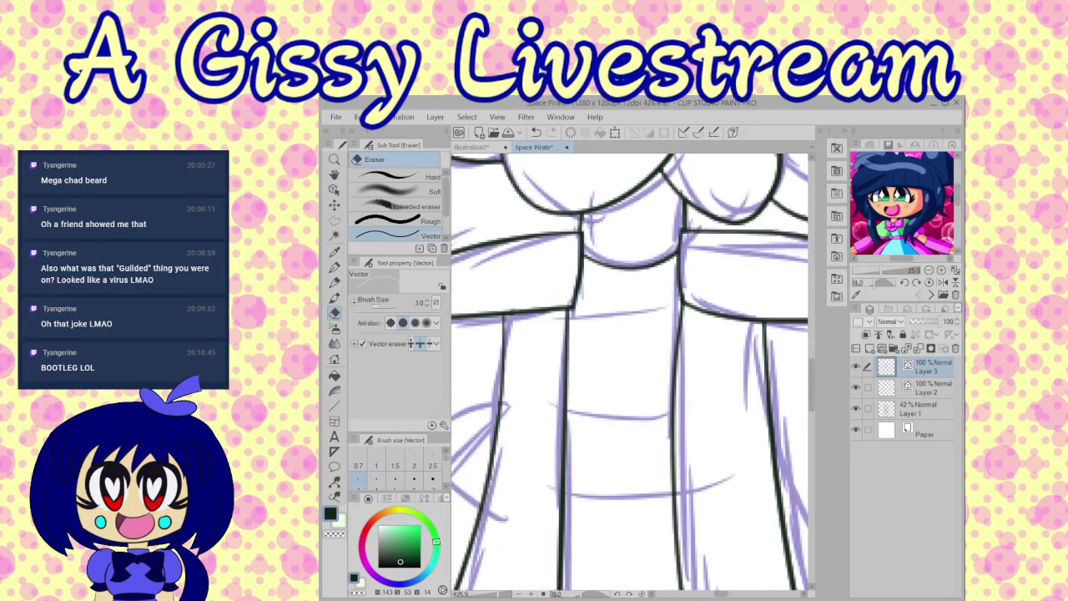
scroll(600, 294, up, 4)
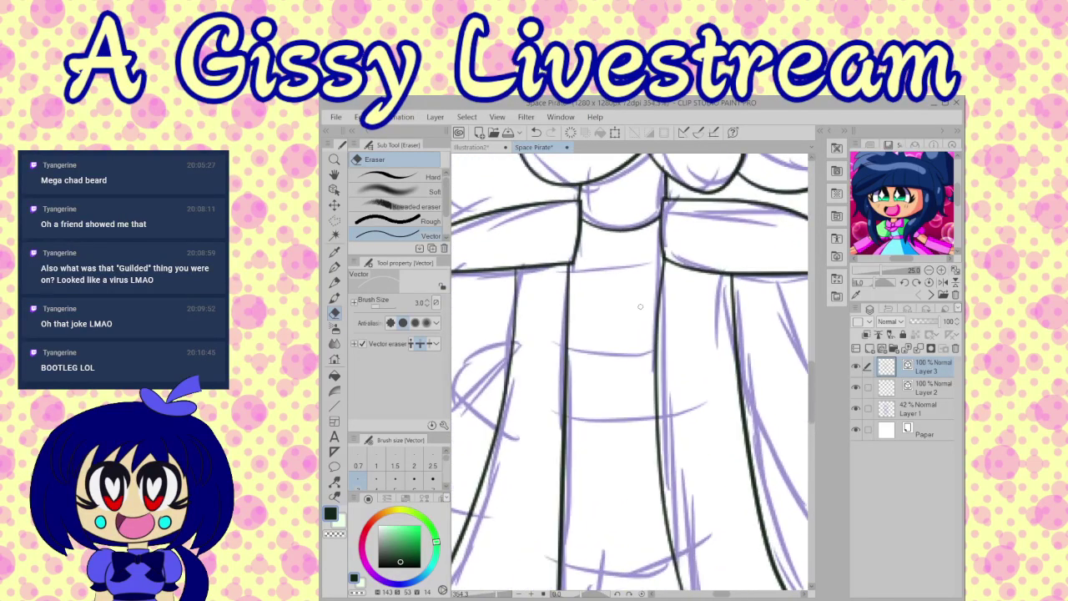
scroll(640, 289, down, 4)
scroll(650, 497, up, 5)
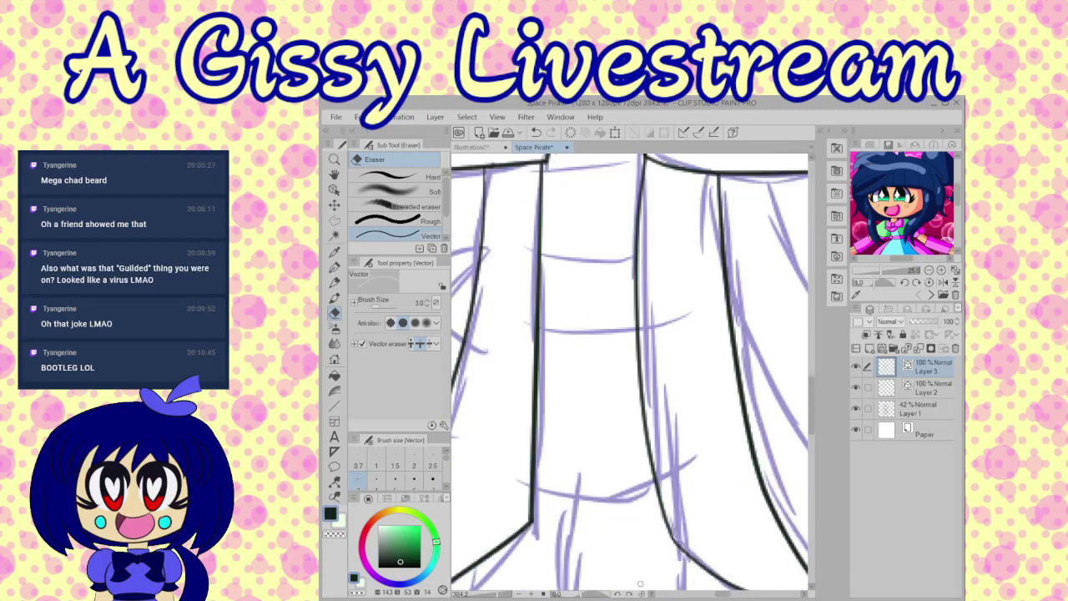
key(p)
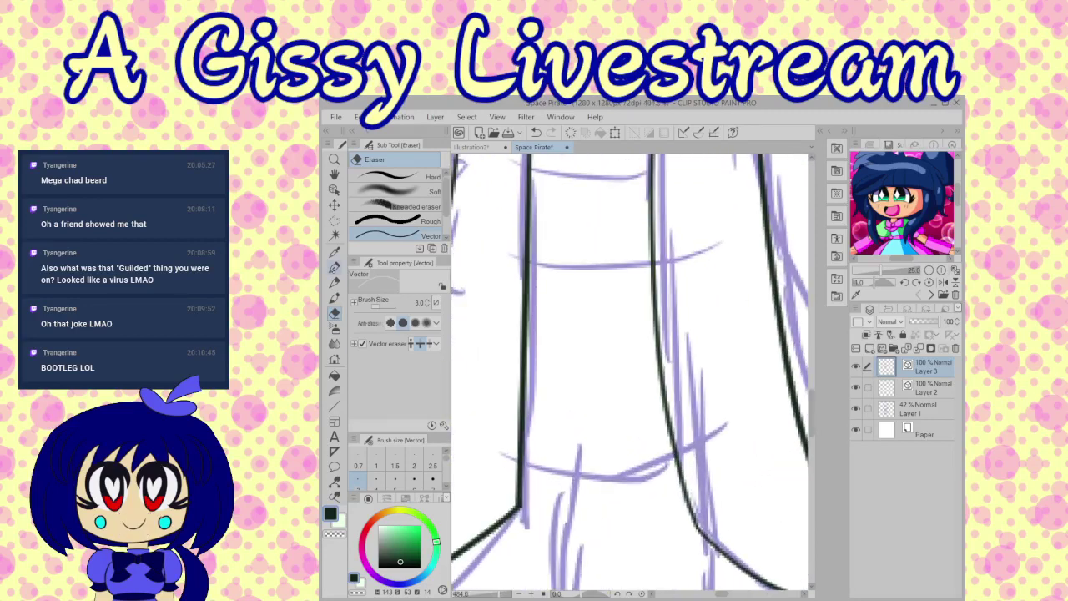
mouse_move(486, 460)
mouse_down()
mouse_move(553, 501)
mouse_move(754, 435)
mouse_up()
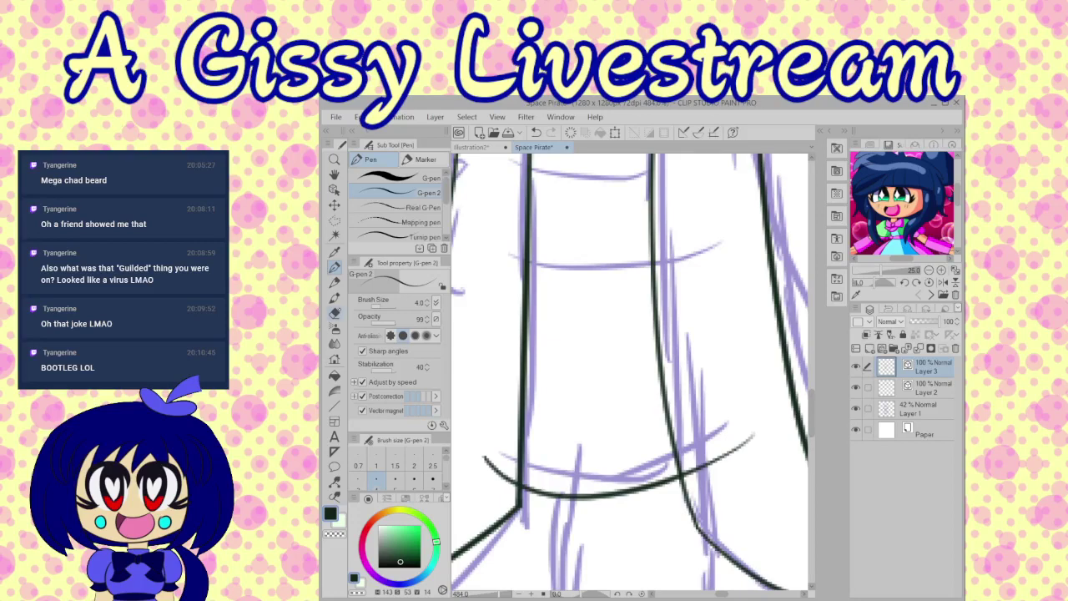
key(e)
click(477, 487)
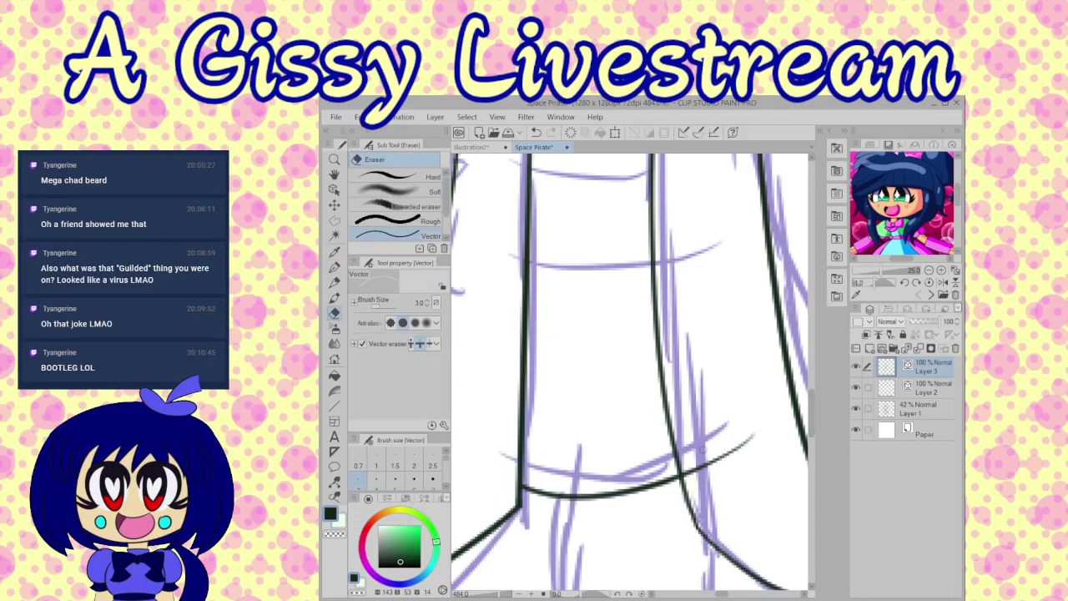
click(702, 449)
Step: Ink the long vertical center line separating the legs, from the shirt hem down past the soles, with the G-pen 2
scroll(711, 458, down, 2)
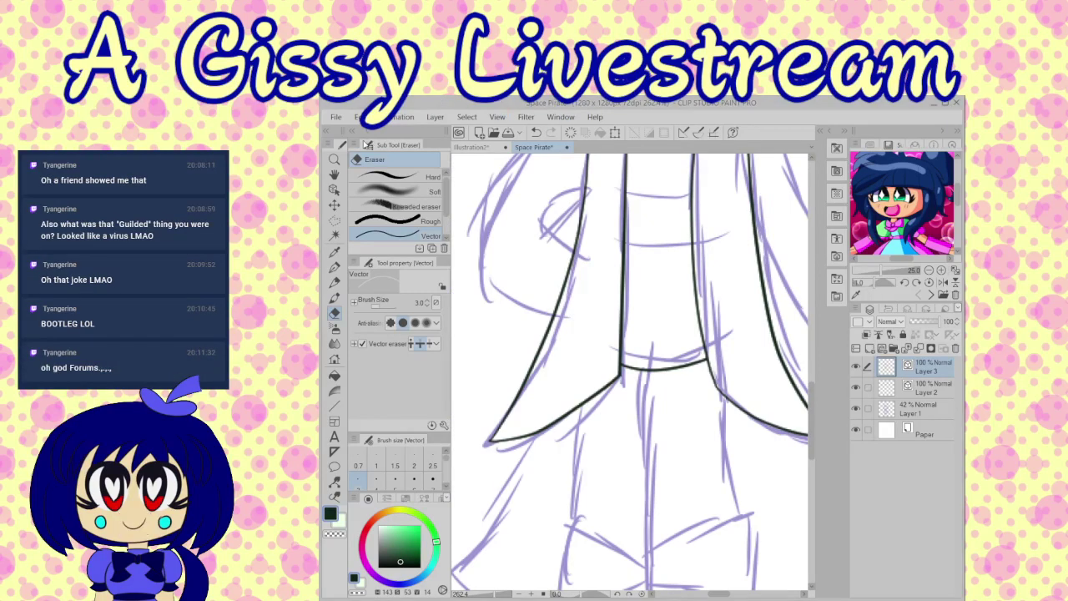
scroll(521, 205, down, 2)
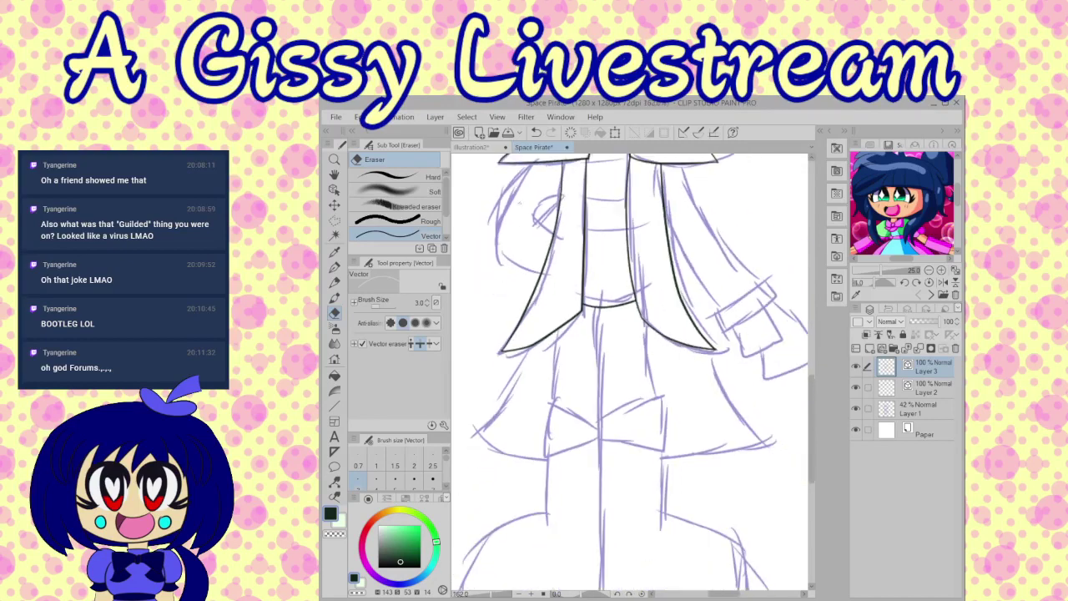
scroll(533, 248, down, 2)
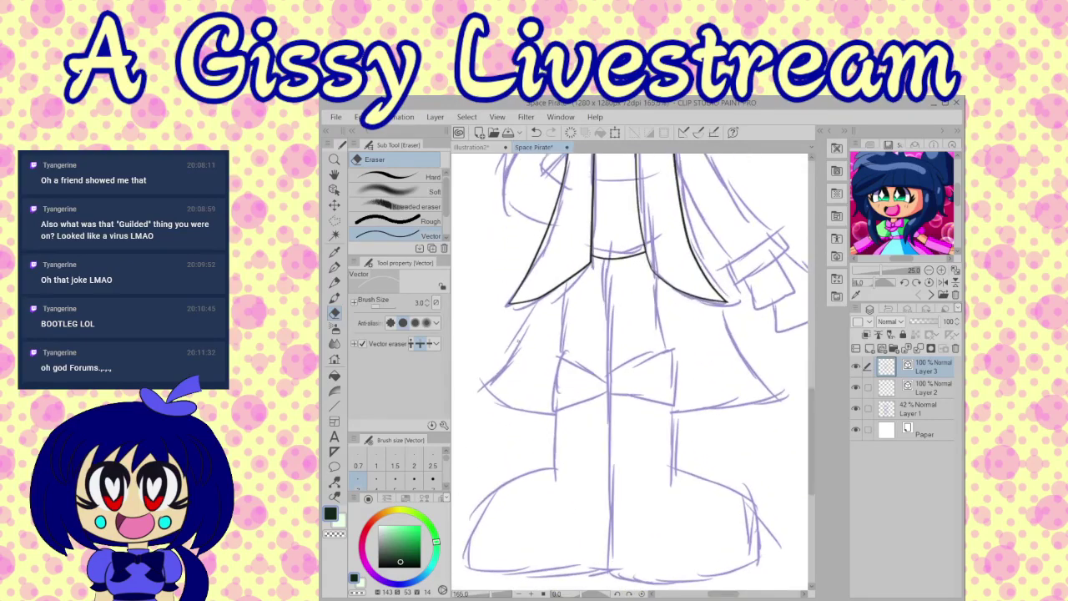
scroll(558, 376, up, 1)
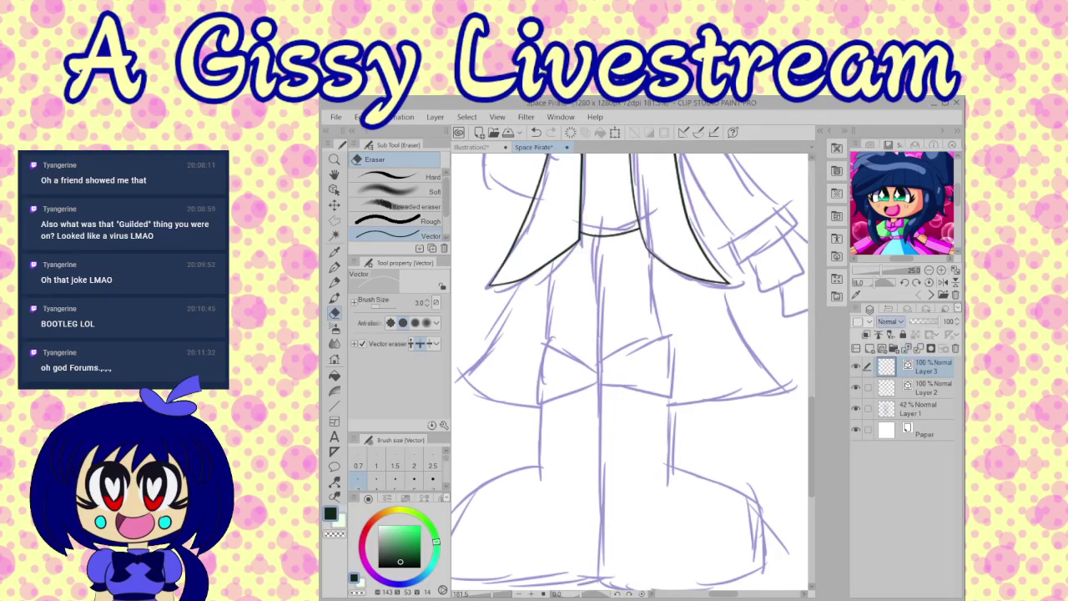
scroll(671, 356, down, 5)
scroll(704, 367, up, 5)
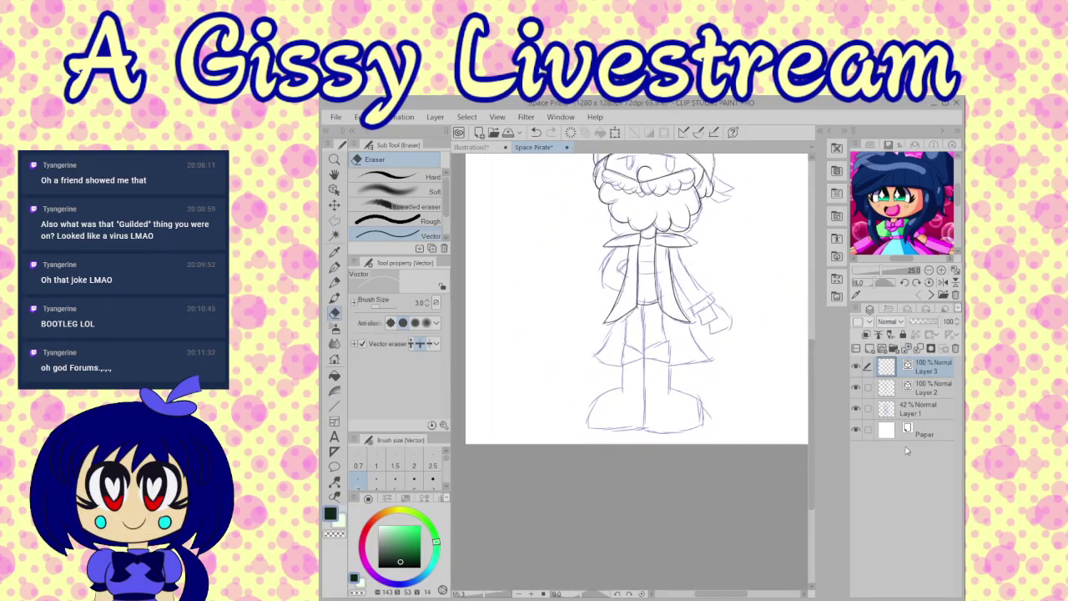
scroll(704, 367, up, 1)
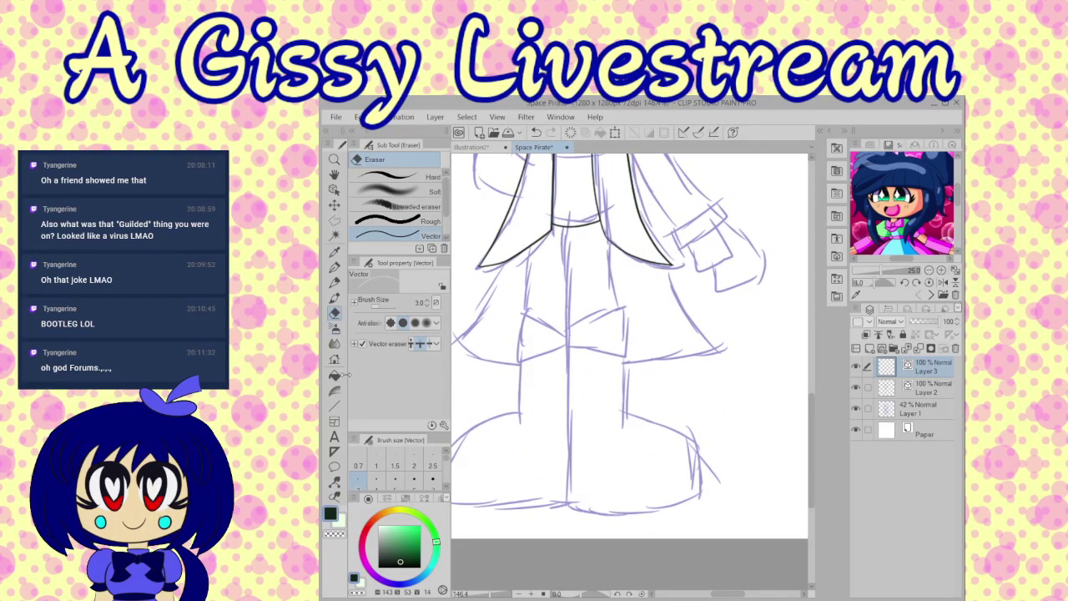
click(334, 266)
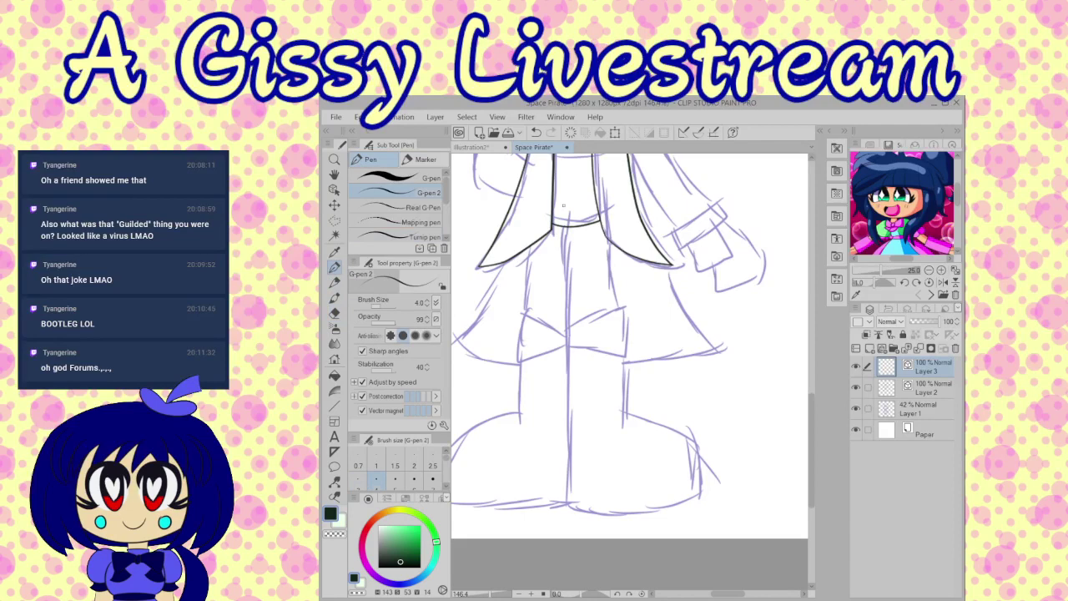
drag(566, 197, 561, 539)
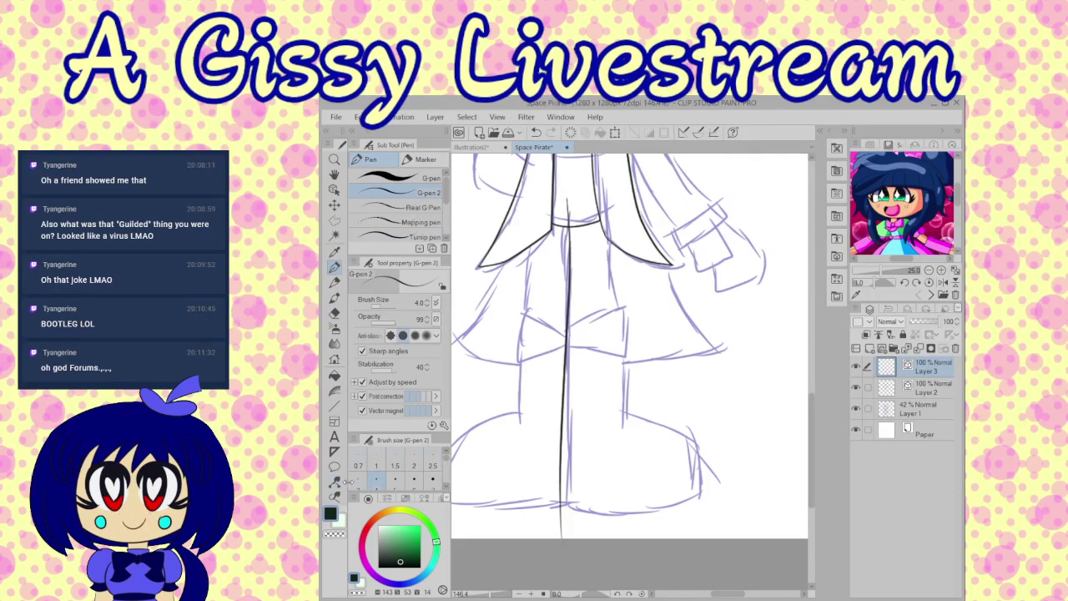
Step: Align the legs' center line with the sketch using Pinch vector line, switching its fix-end mode, and erase the end above the shirt hem
click(335, 482)
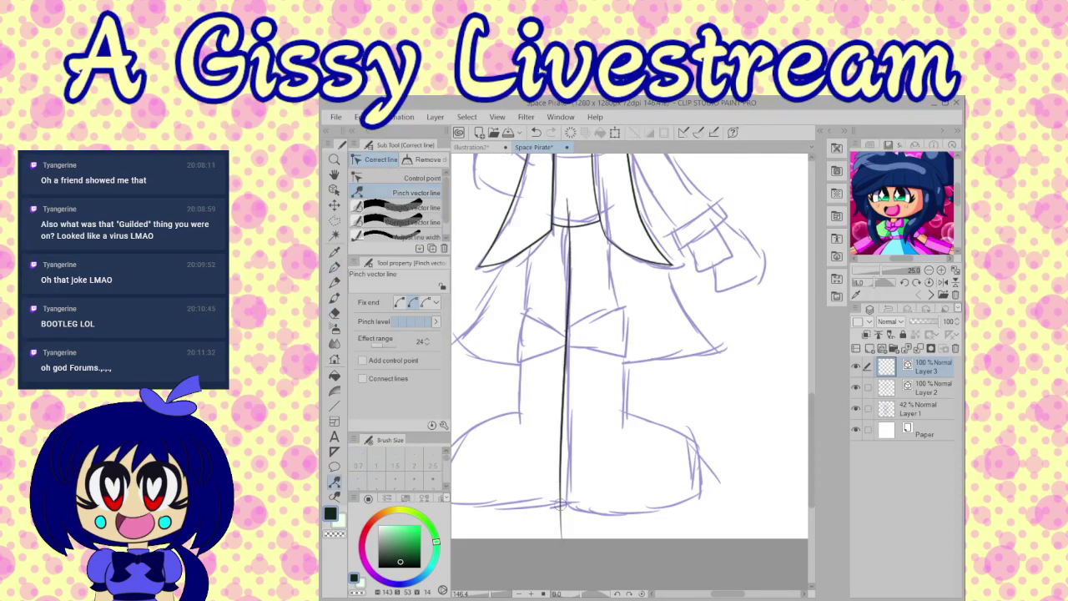
drag(557, 511, 567, 497)
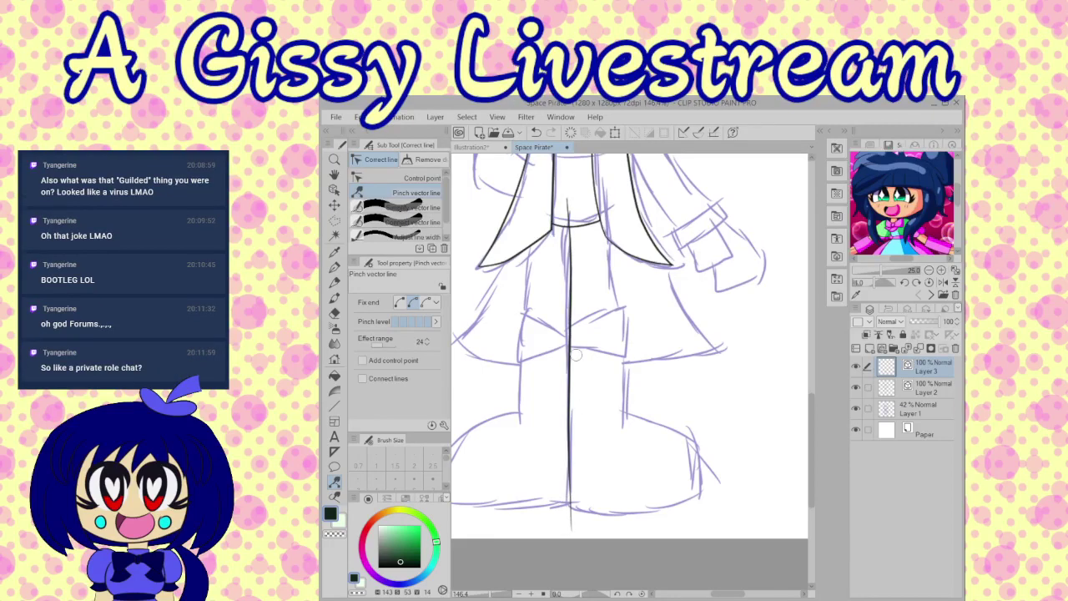
click(399, 302)
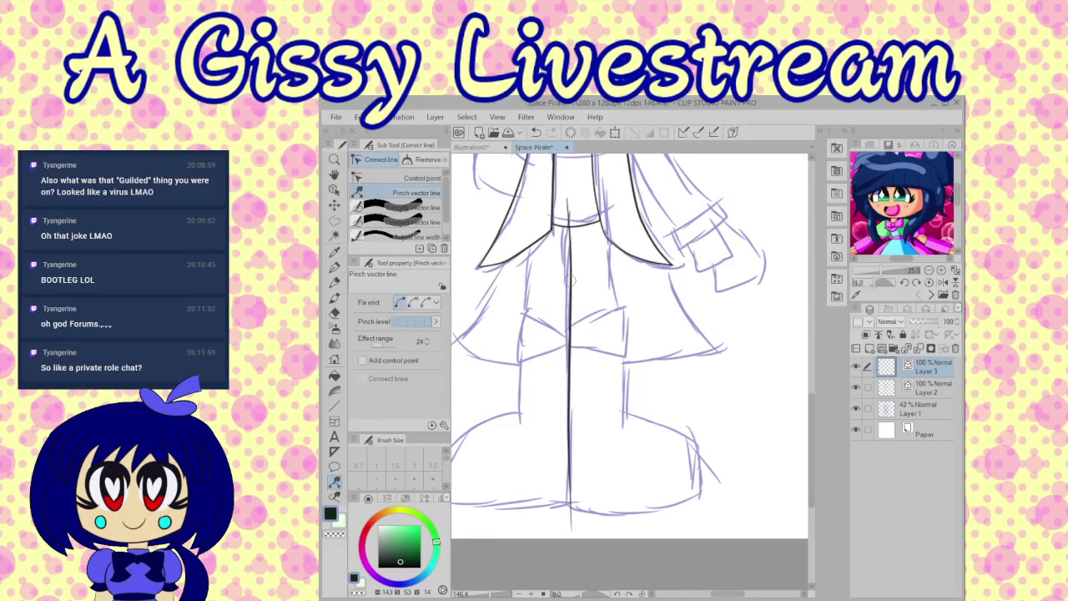
drag(570, 280, 564, 290)
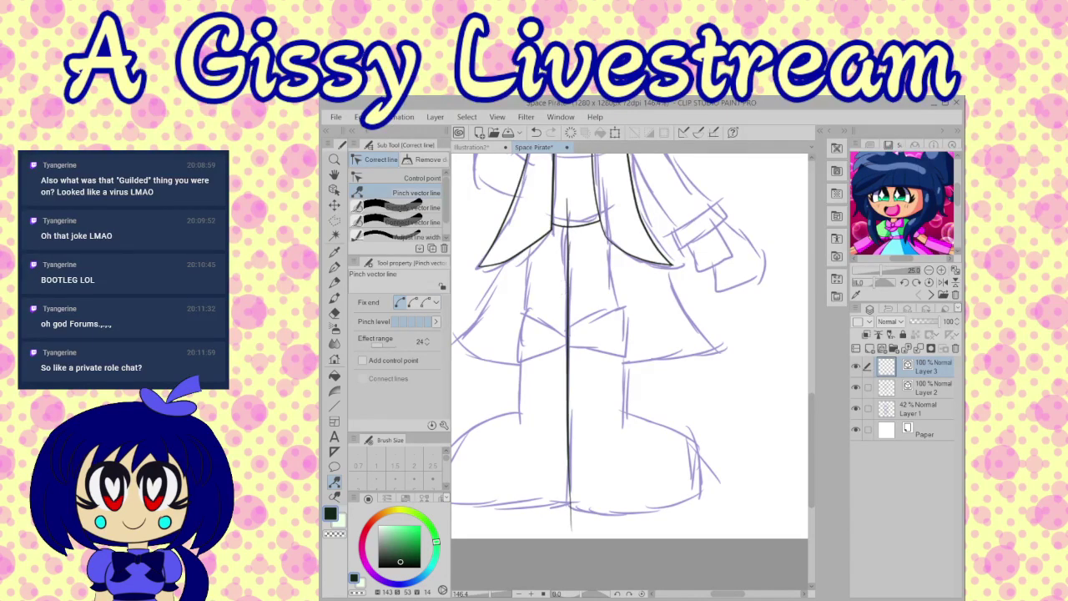
key(e)
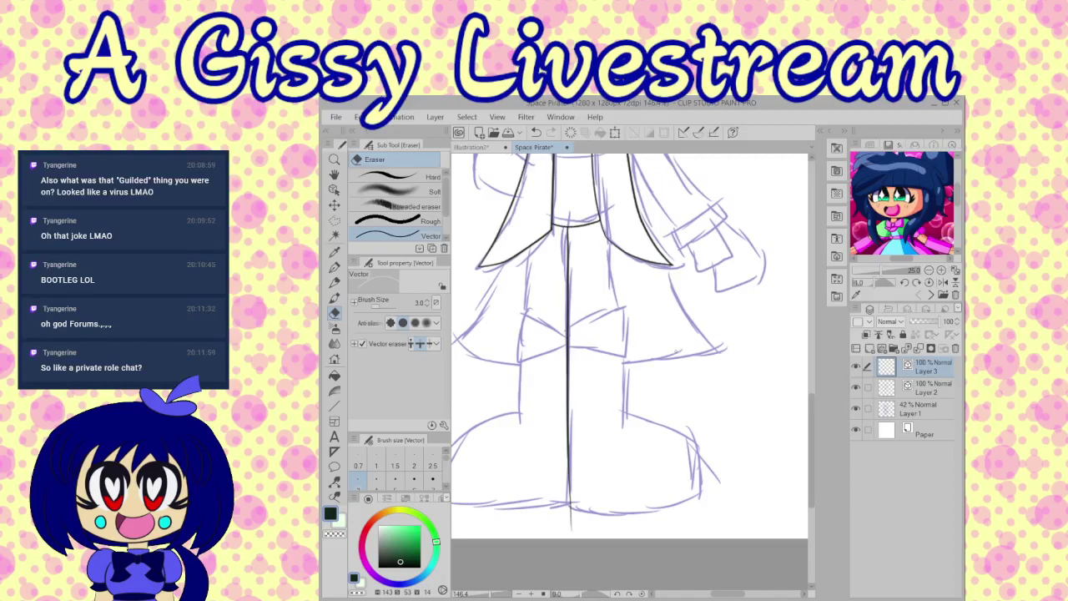
Step: Ink the right half of the bow-shaped detail beside the legs' center line with the G-pen 2 and erase its overhanging ends
scroll(653, 342, up, 3)
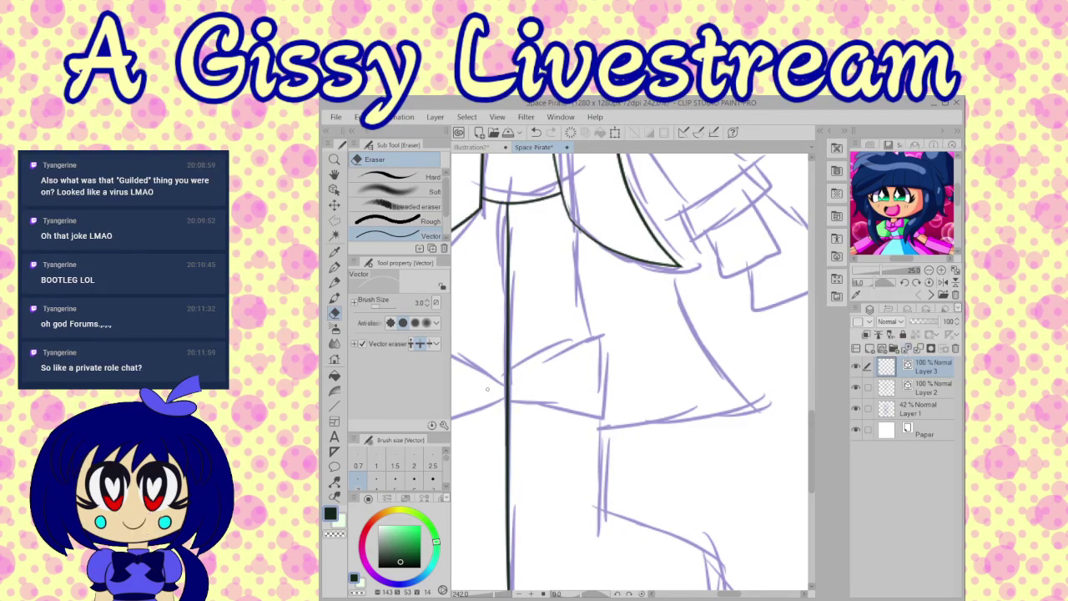
click(334, 267)
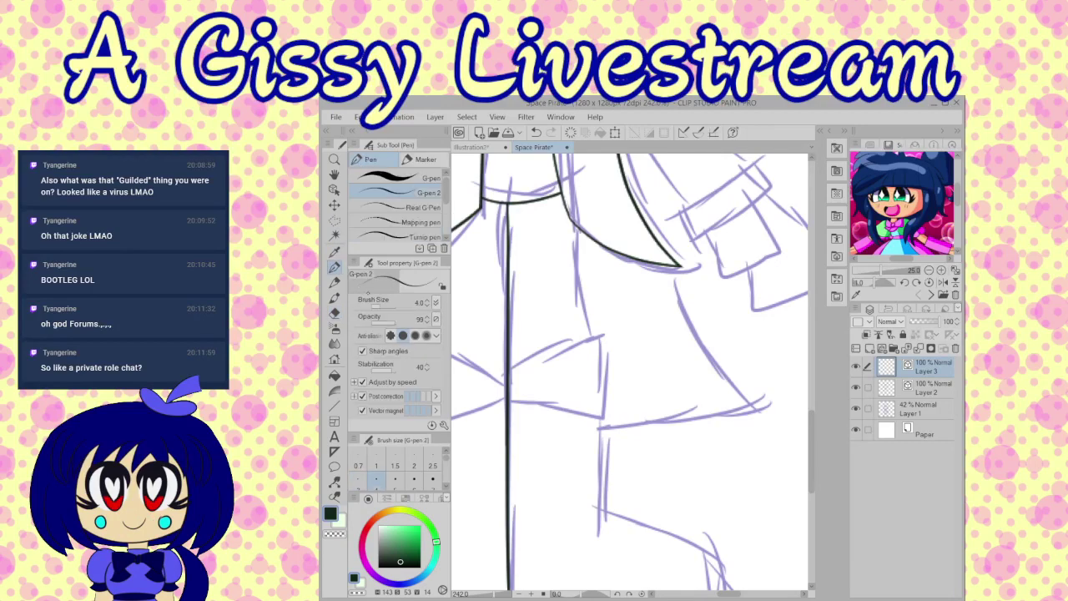
drag(486, 377, 659, 327)
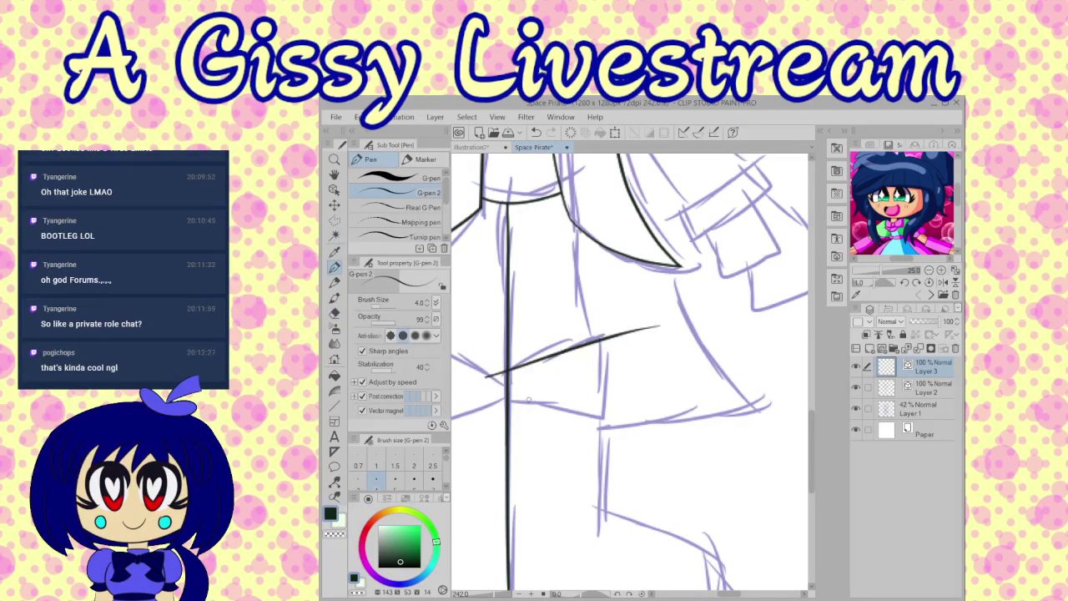
mouse_move(498, 399)
mouse_down()
mouse_move(633, 412)
mouse_move(595, 273)
mouse_up()
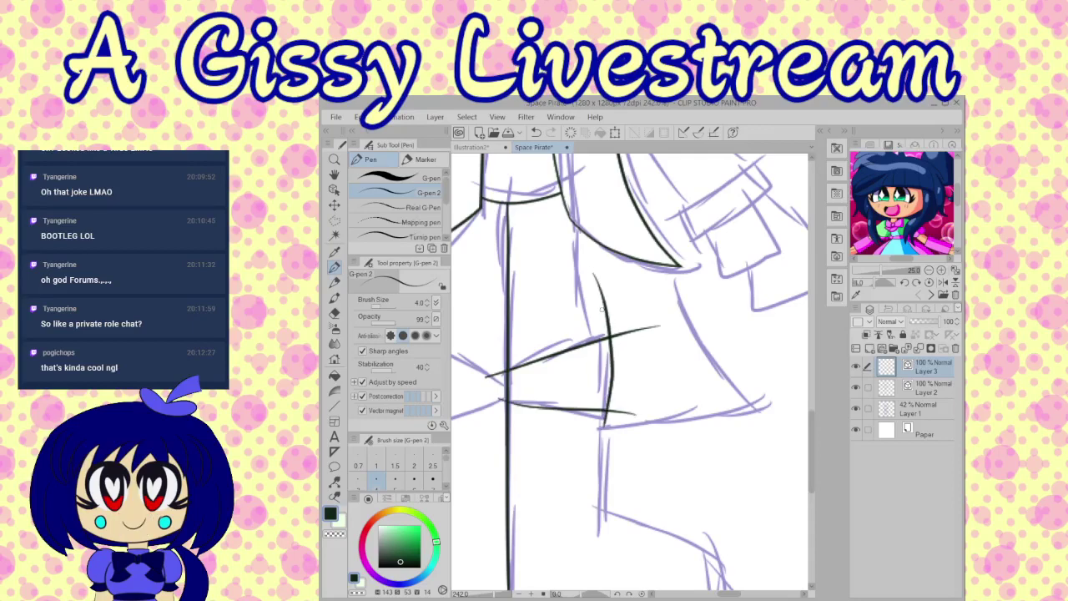
key(e)
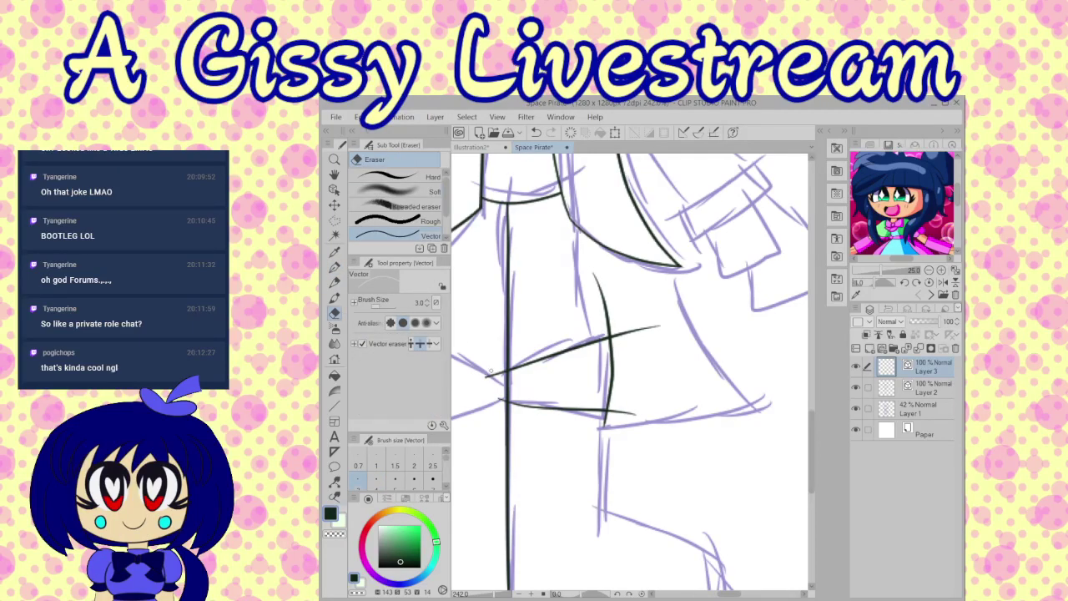
click(491, 373)
click(499, 403)
drag(580, 312, 646, 331)
click(625, 412)
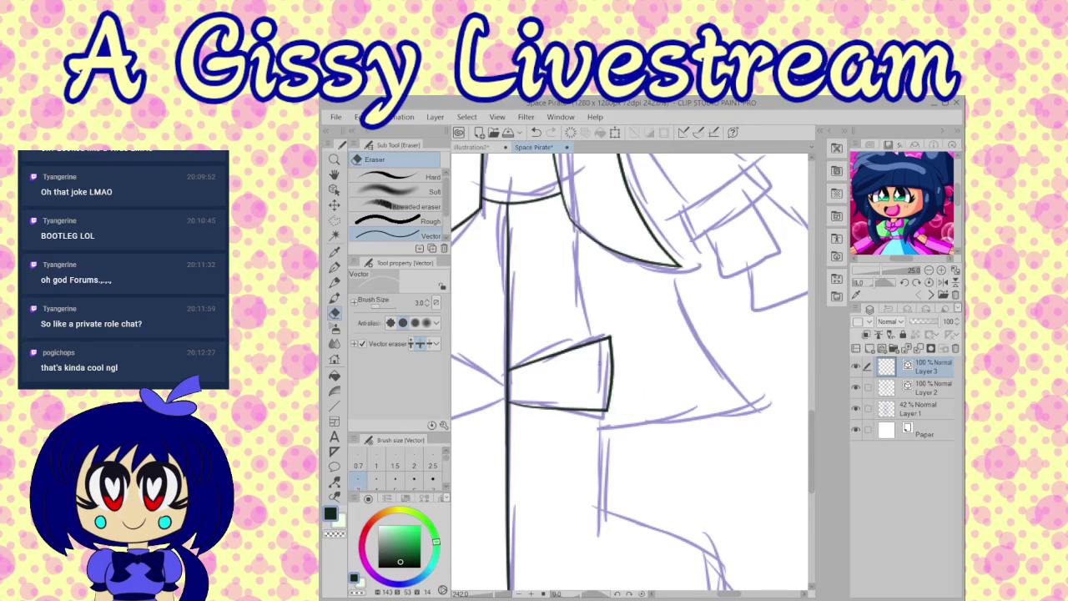
Step: Ink the long line from the coat's inner edge down into the bow-shaped detail with the G-pen 2
click(335, 267)
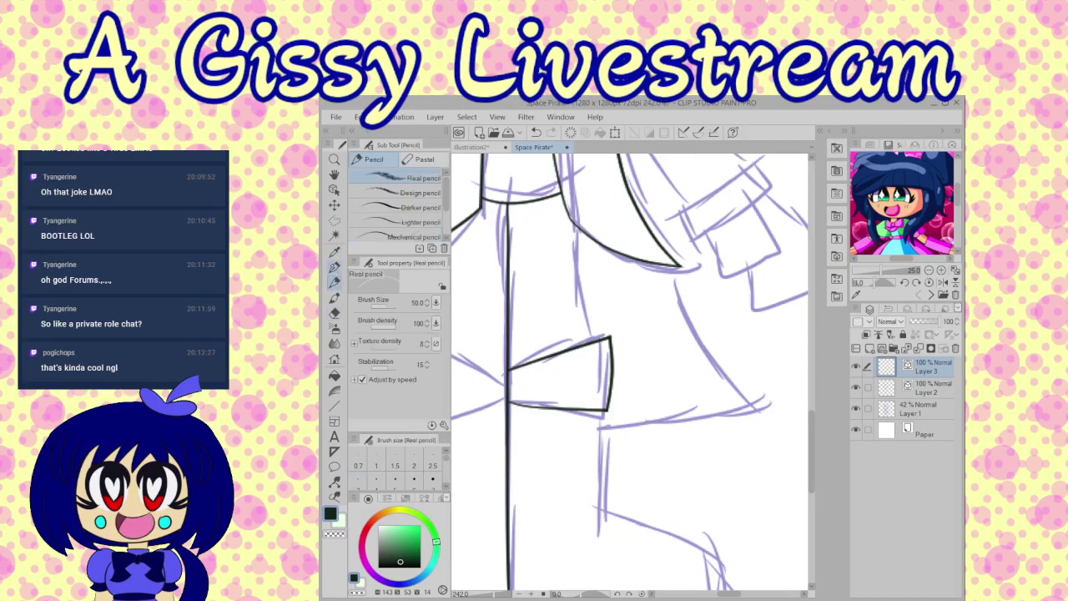
drag(590, 371, 570, 160)
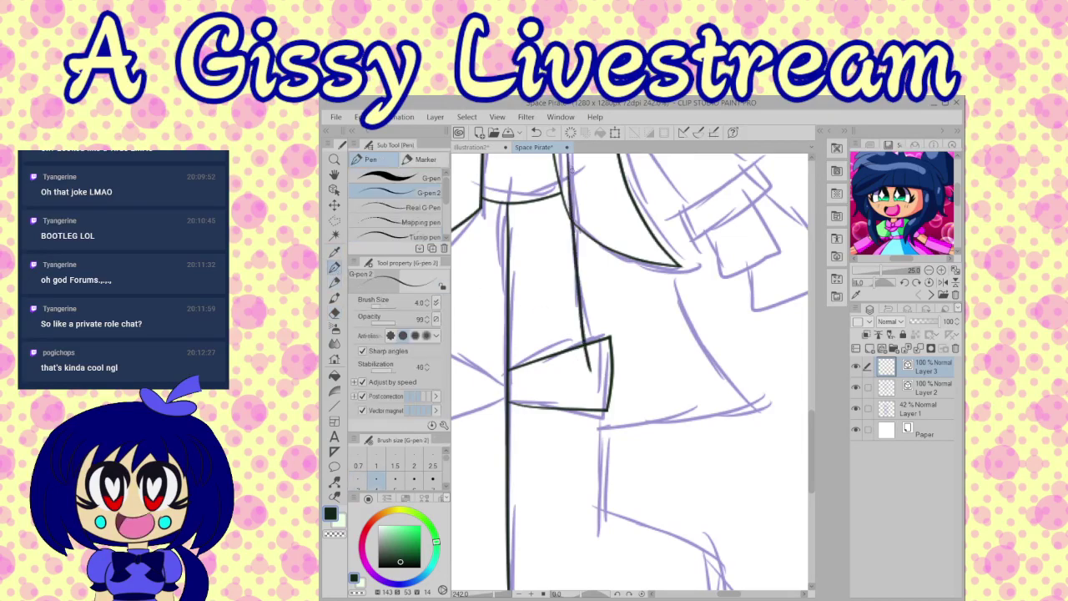
Step: Pull the lower end of the legs' center line onto the sketch on Layer 2 with Pinch vector line, changing its fix-end mode and undoing misplaced pulls
scroll(609, 400, down, 5)
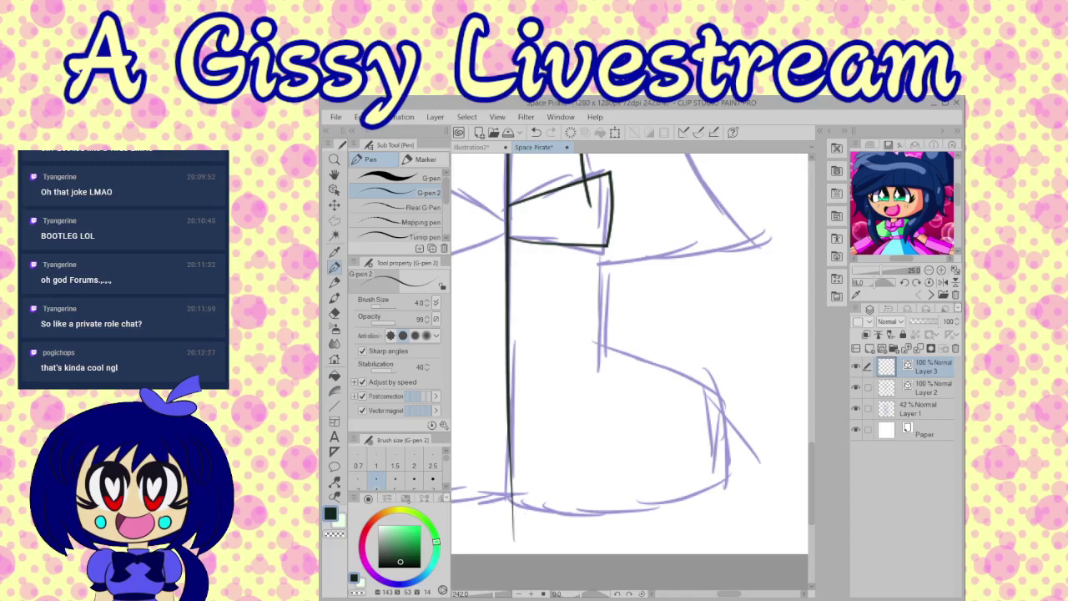
click(334, 482)
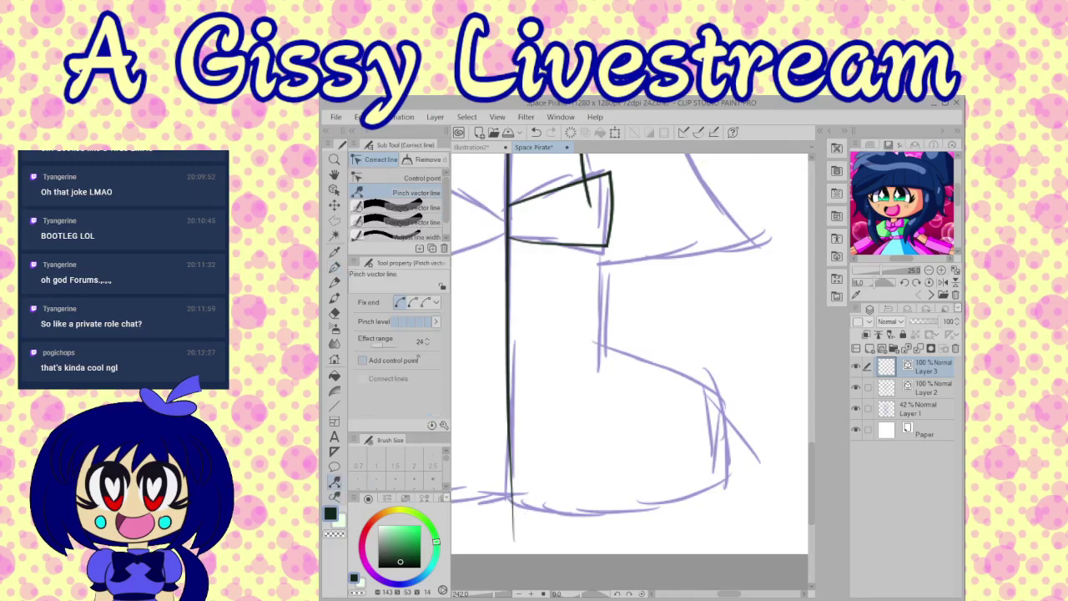
click(413, 302)
drag(515, 534, 506, 518)
click(536, 132)
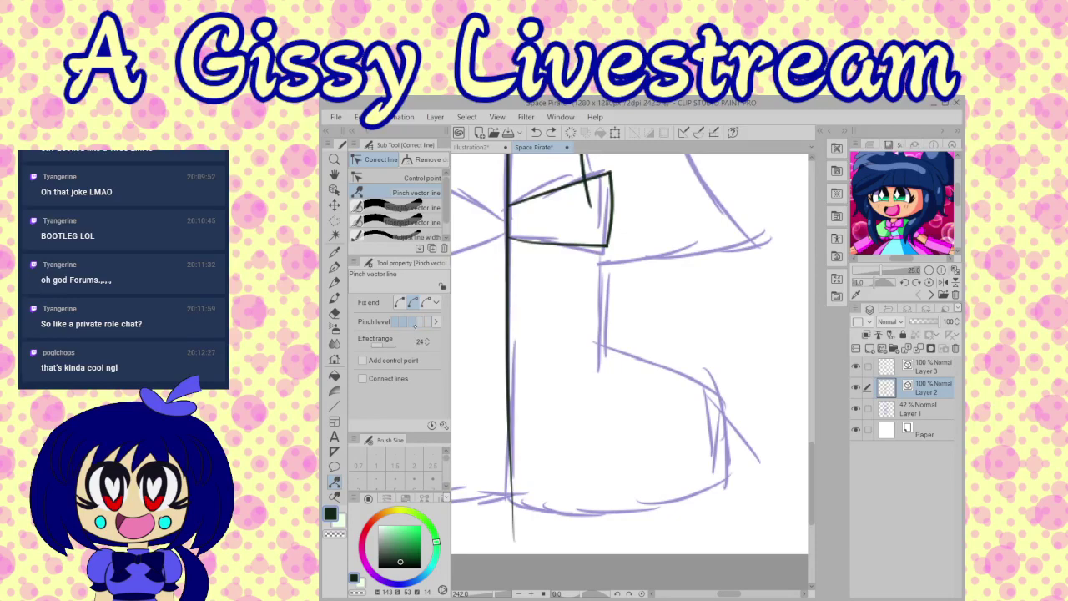
drag(509, 525, 504, 516)
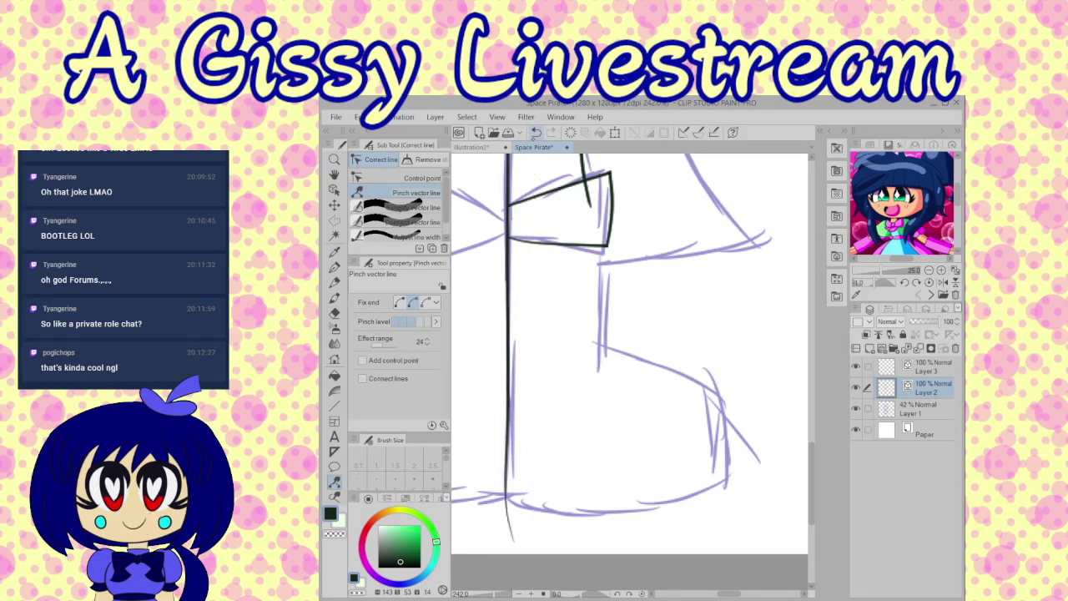
click(536, 131)
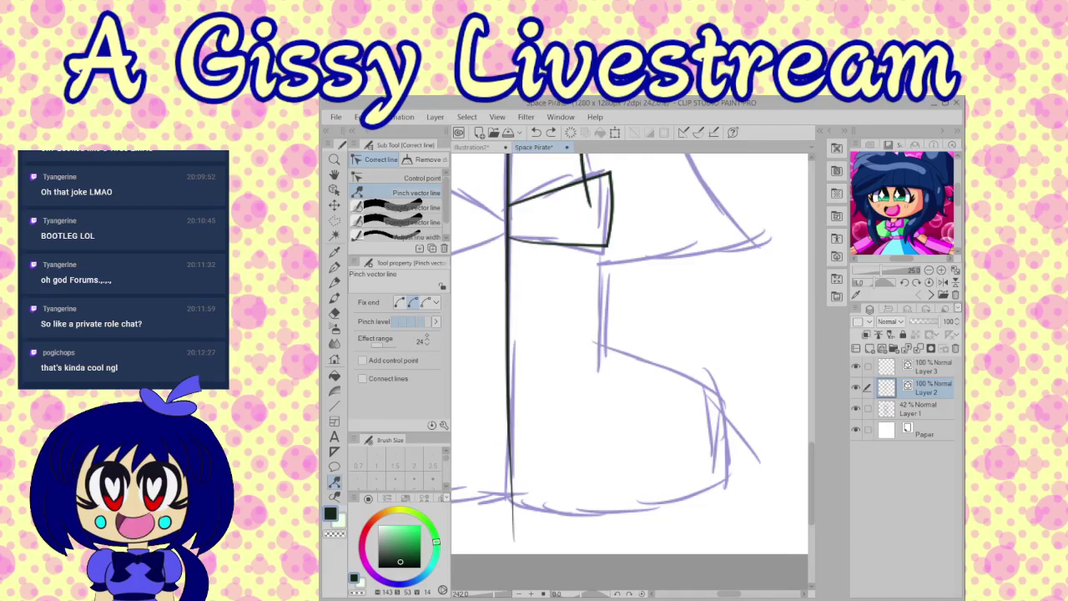
drag(518, 547, 505, 524)
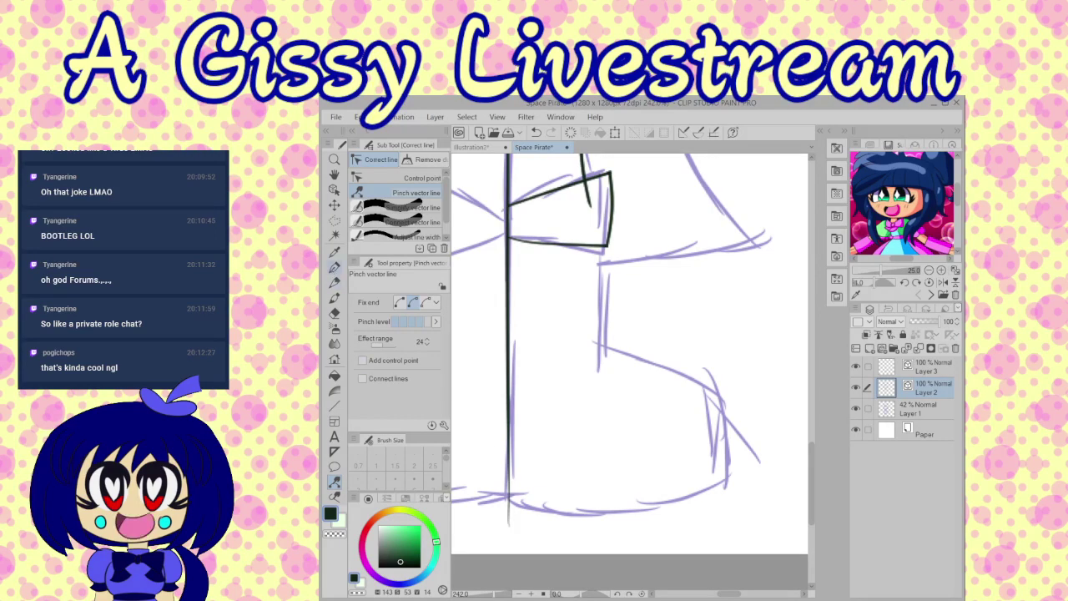